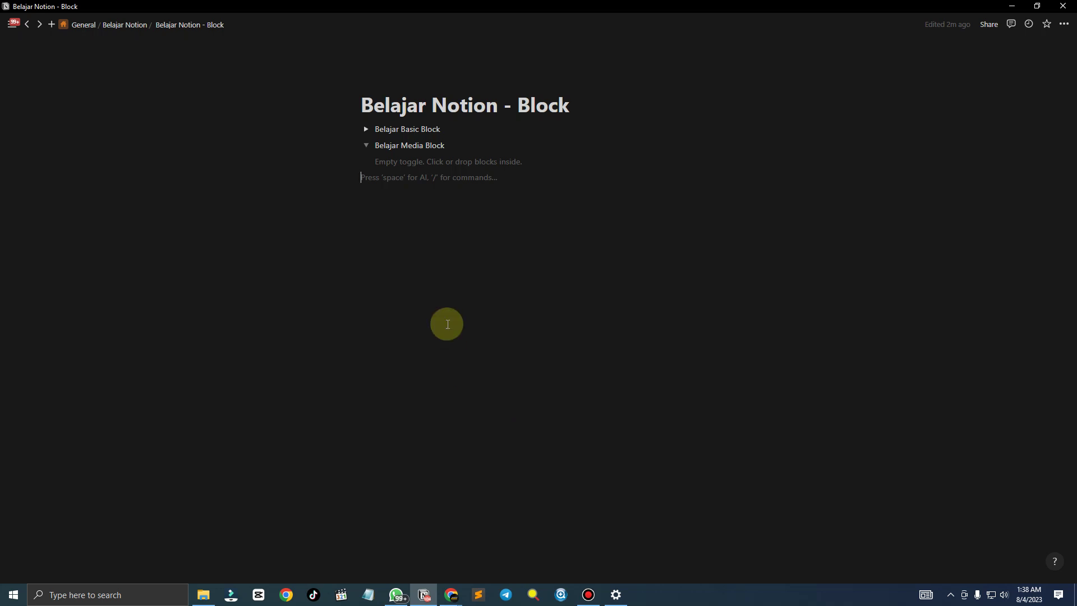
Briefly expand the Belajar Basic Block toggle to view its contents, and start an empty block inside the Belajar Media Block toggle
left_click(365, 145)
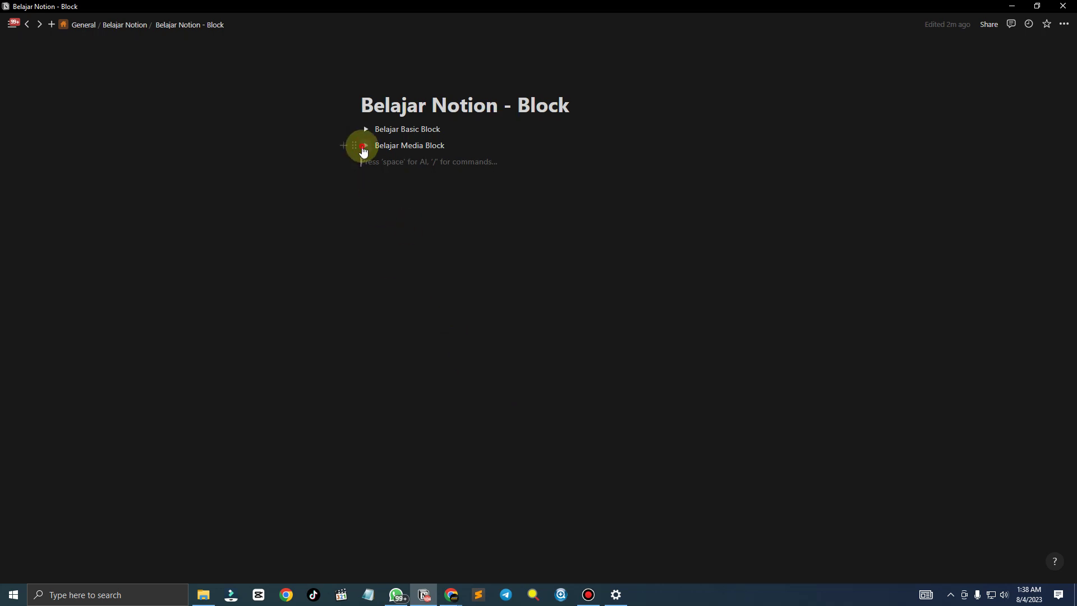
left_click(366, 145)
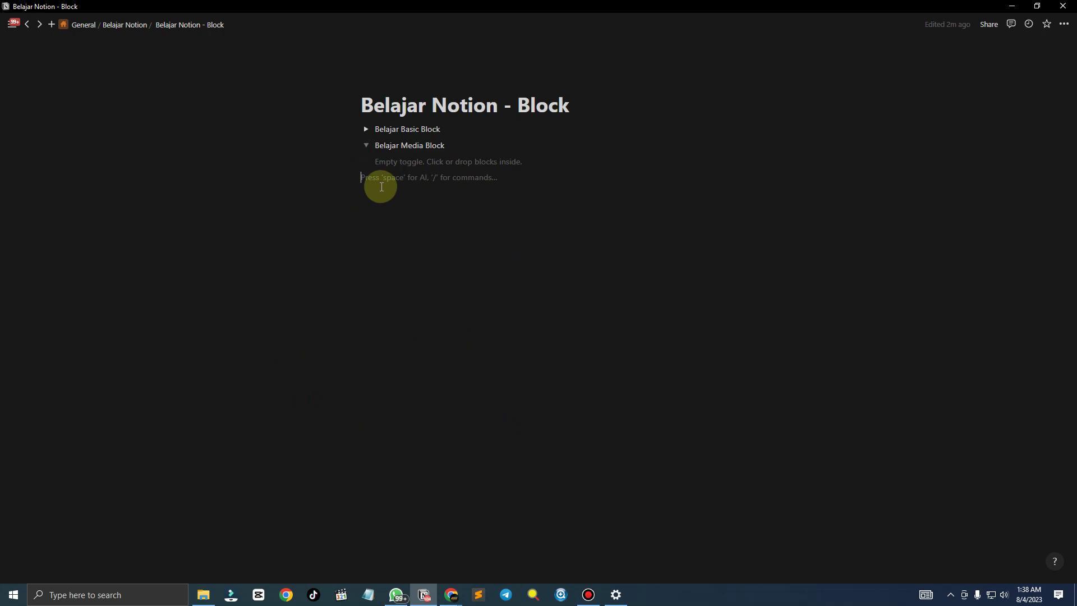
left_click(366, 130)
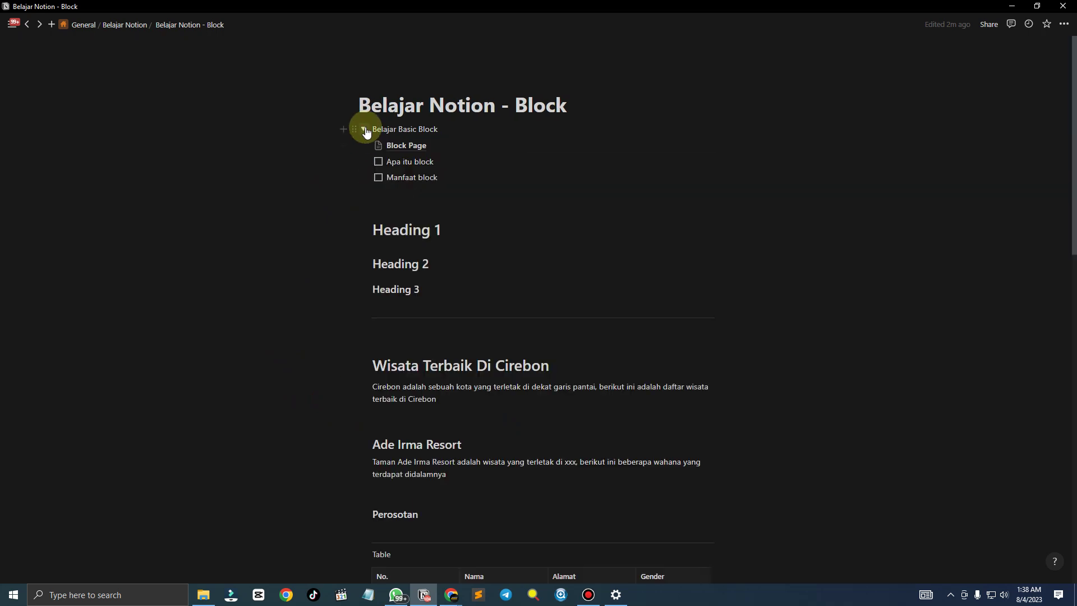
left_click(365, 129)
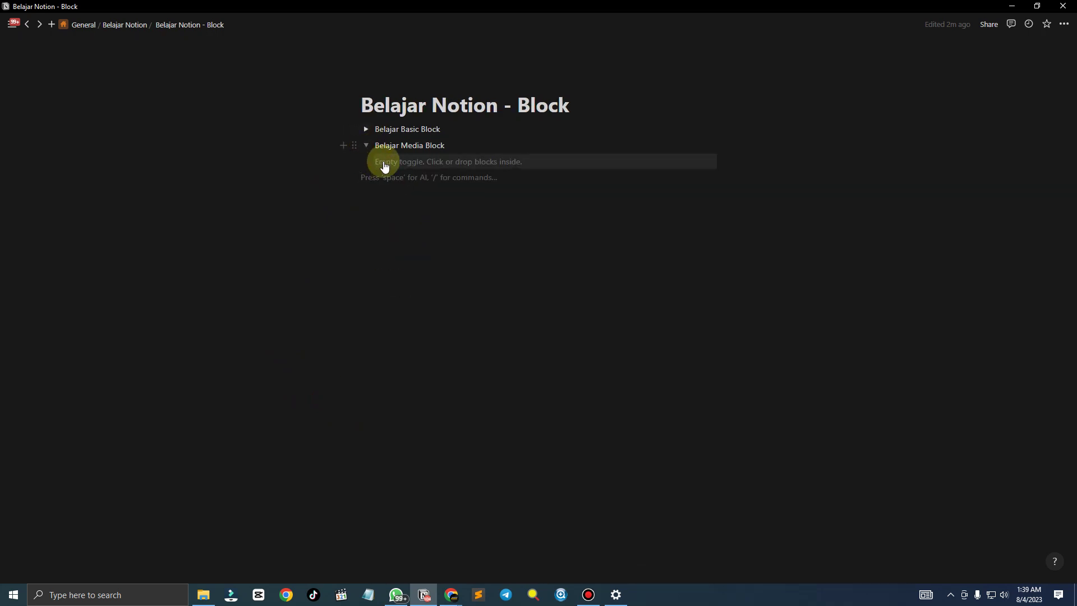
left_click(382, 162)
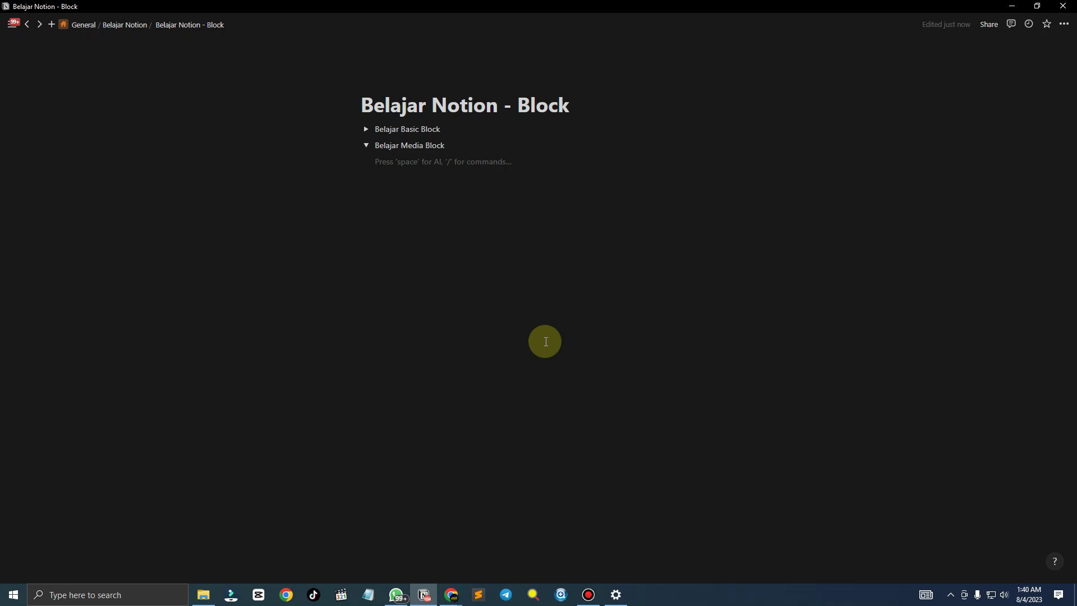
triple_click(422, 108)
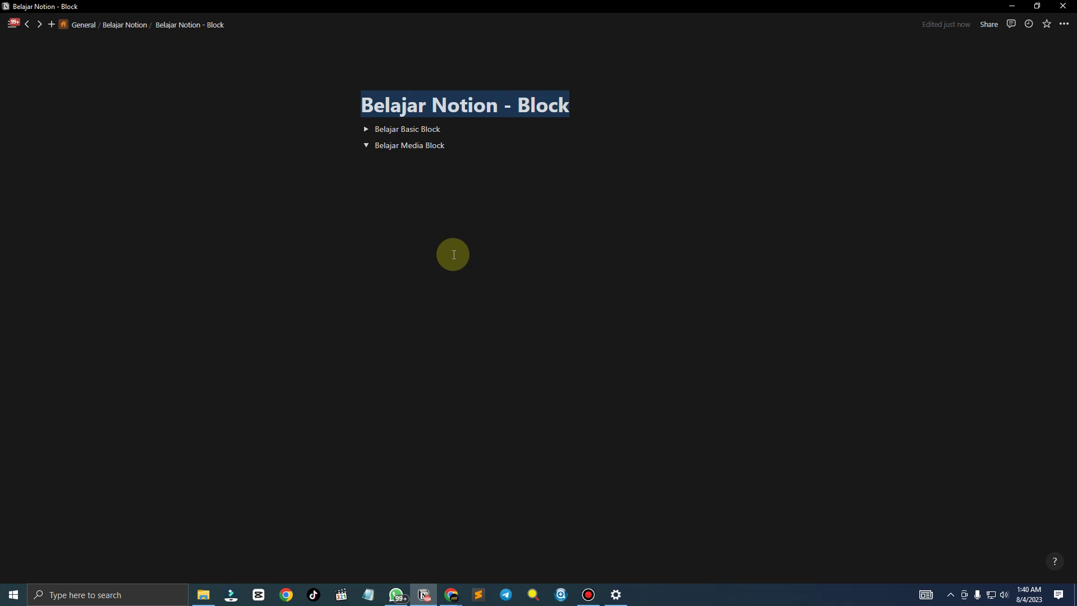
left_click(433, 184)
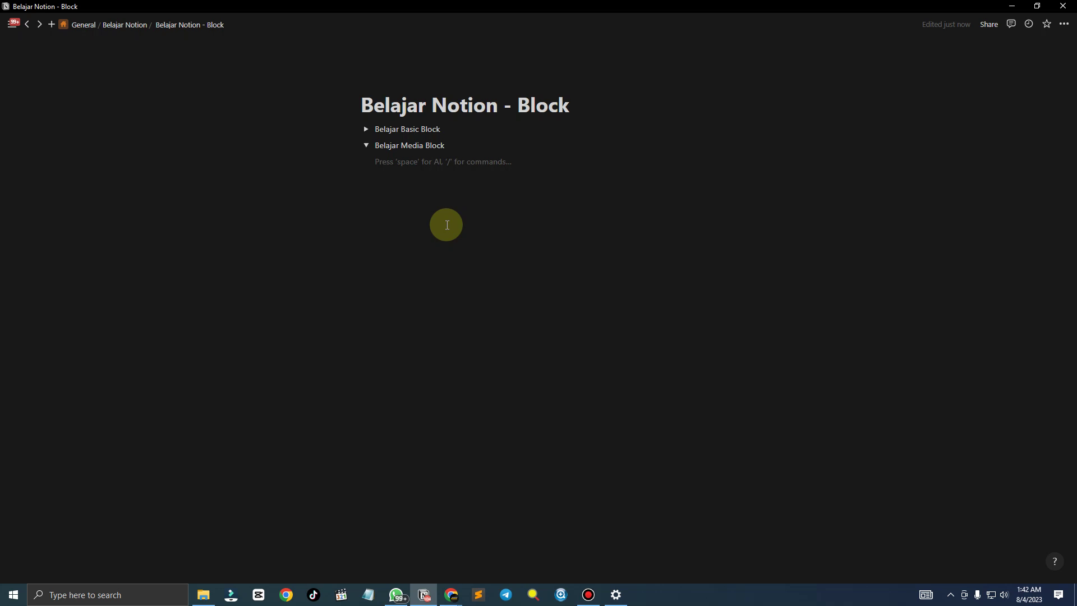
type("/")
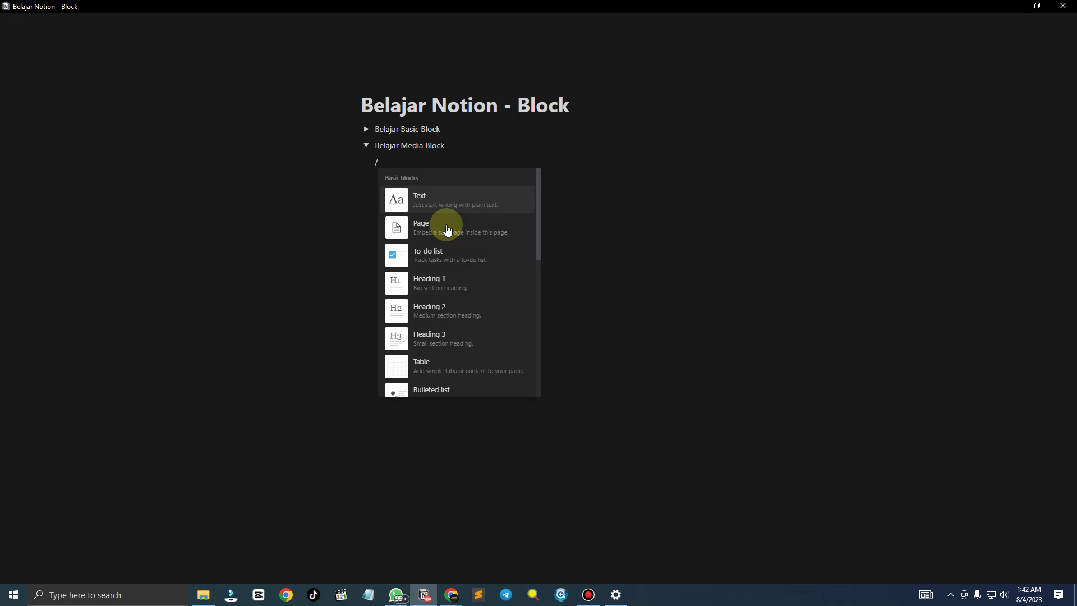
key("BackSpace")
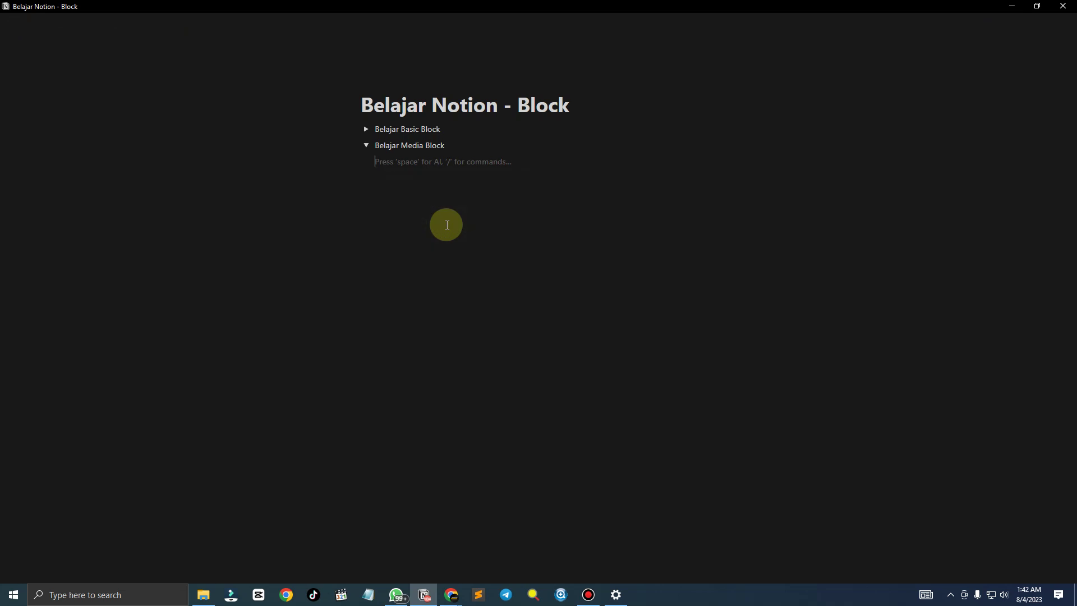
Insert an empty Image block inside the Belajar Media Block toggle and view its option for embedding by link
left_click(400, 162)
type("/")
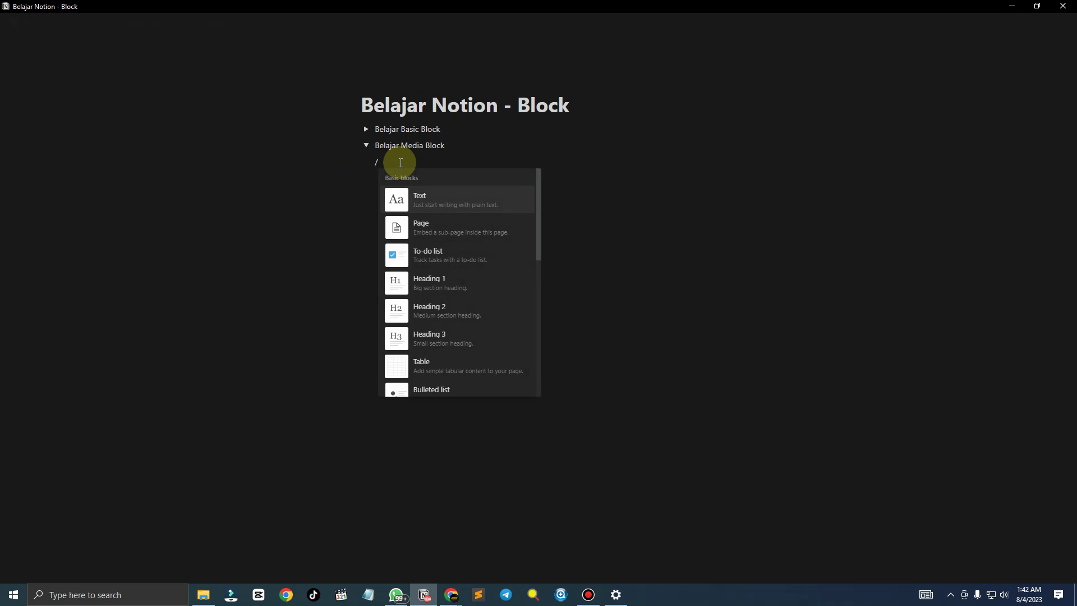
key("Down")
key("Down")
key("Down")
key("Down")
key("Down")
key("Down")
key("Down")
key("Down")
key("Down")
key("Down")
key("Down")
key("Down")
key("Down")
key("Down")
key("Down")
key("Down")
key("Down")
key("Down")
key("Down")
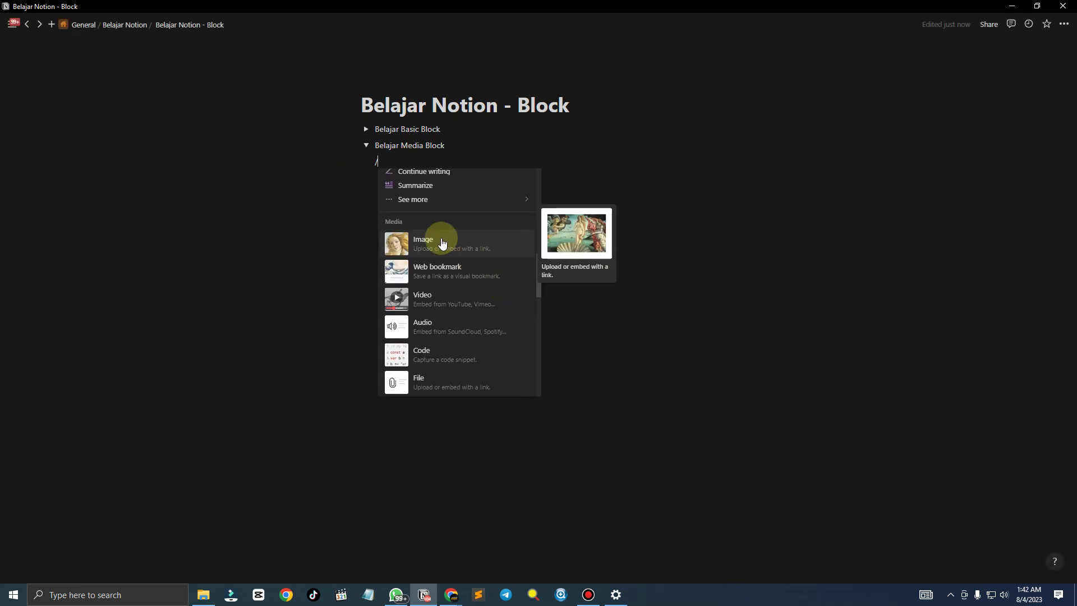
left_click(443, 243)
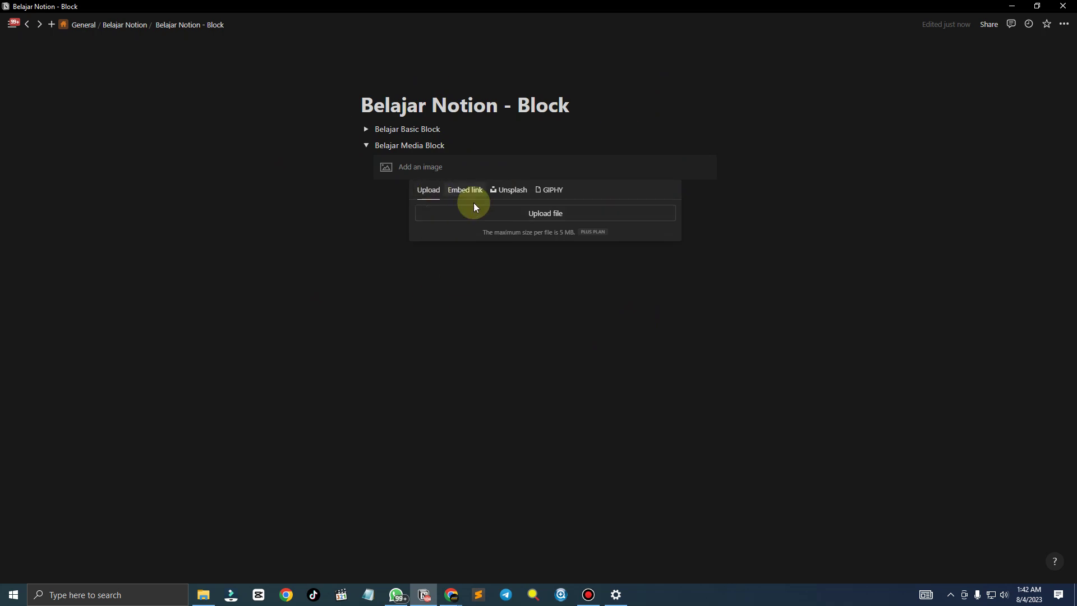
left_click(464, 190)
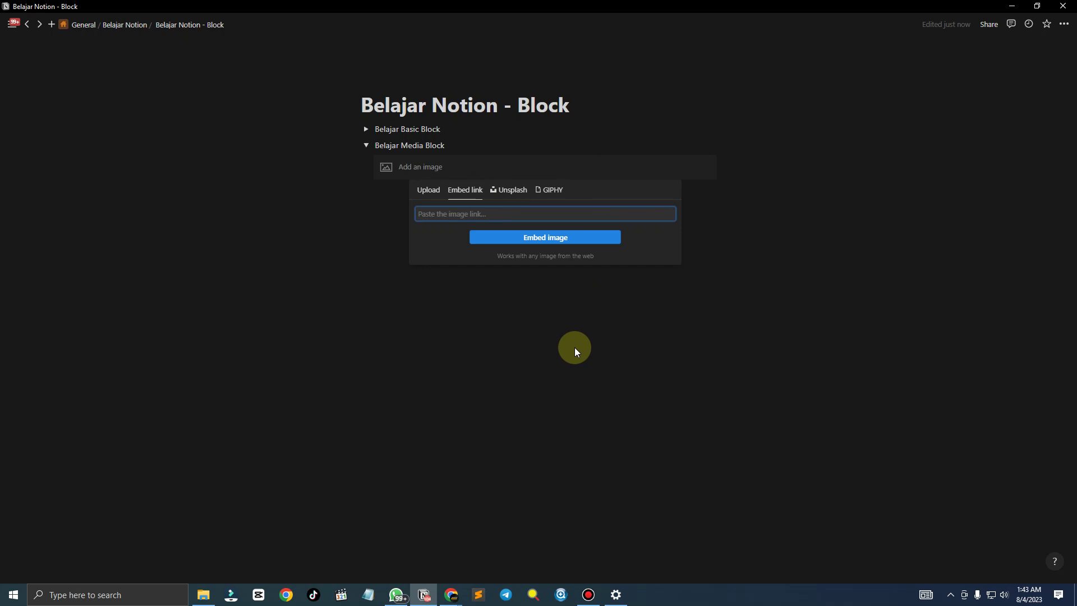
Switch to File Explorer and add the key-performance-indicator-KPI JPG from the Belajar Notion folder to the Notion page
key("alt+Tab")
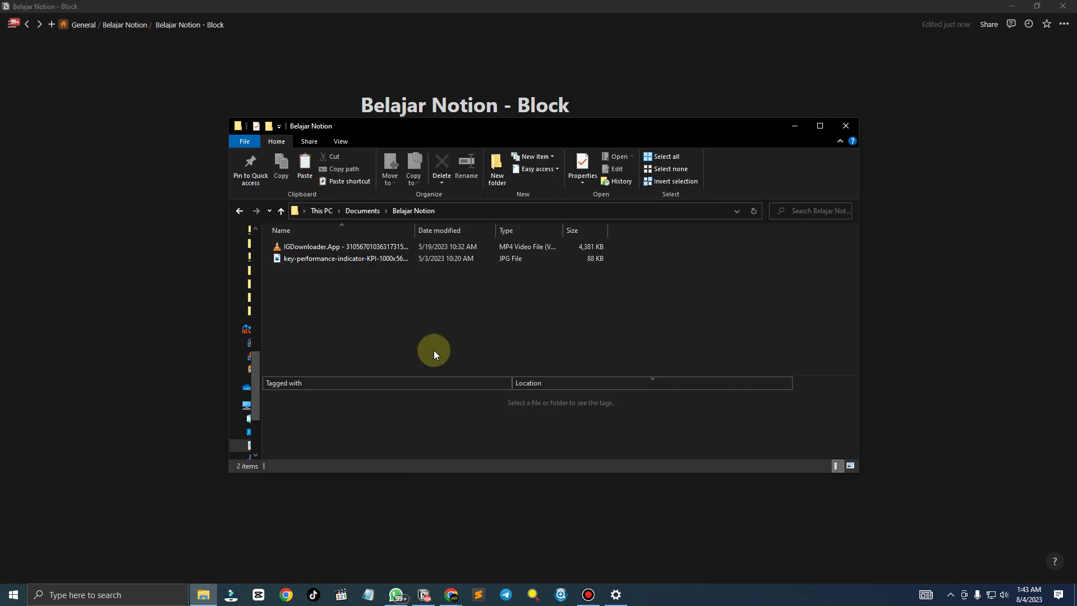
left_click_drag(395, 134, 767, 109)
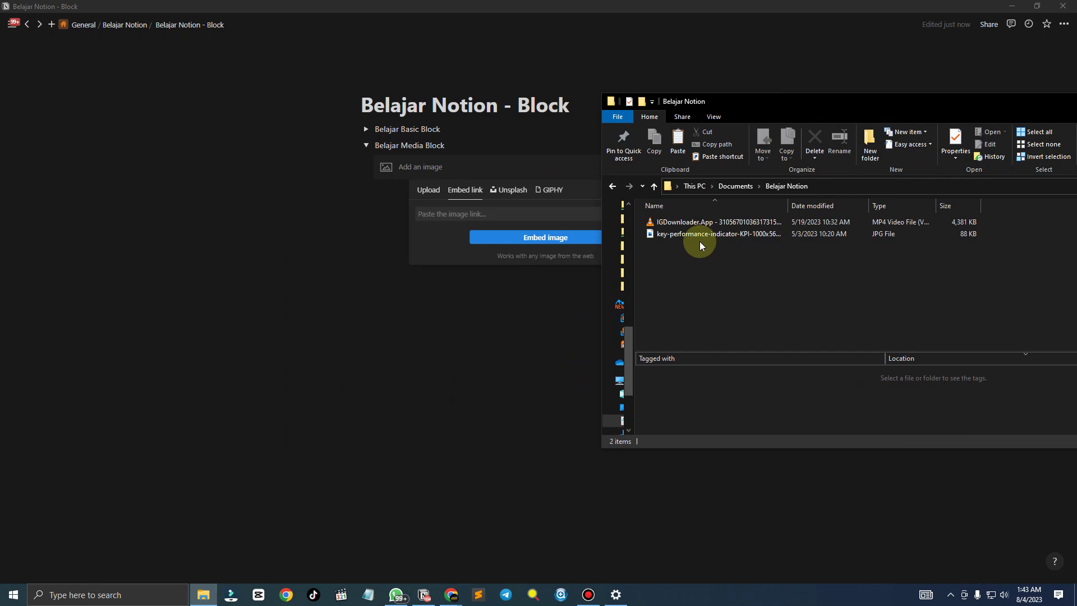
left_click_drag(699, 231, 456, 211)
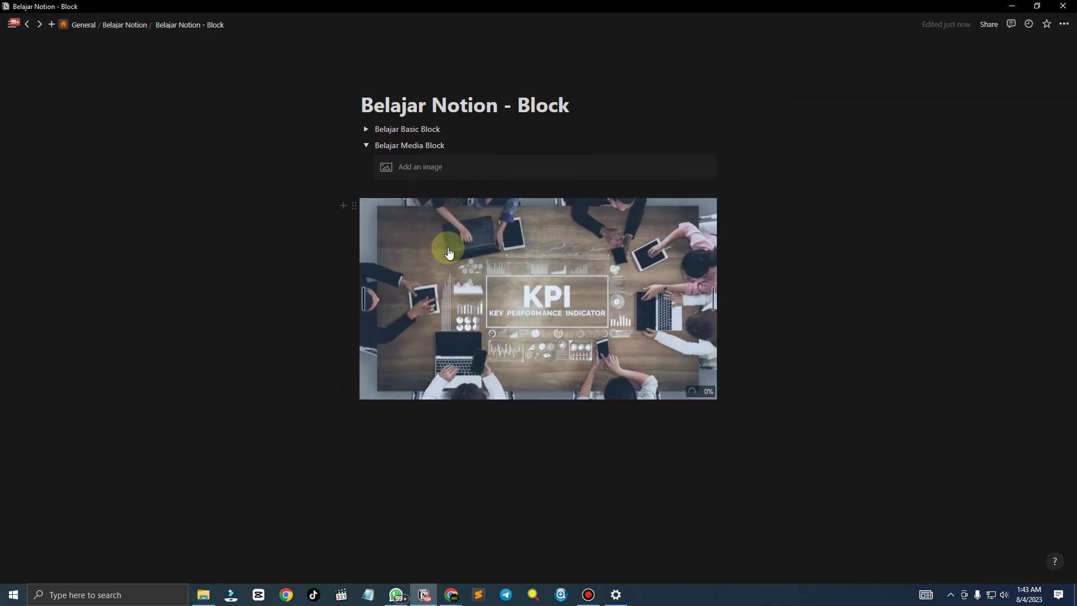
left_click(445, 433)
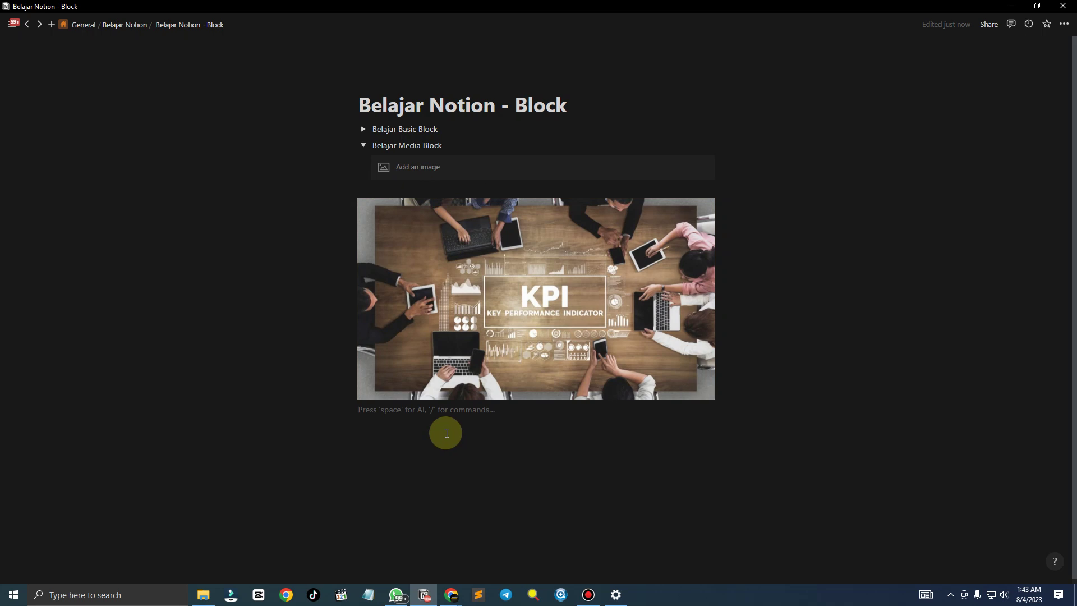
type("/")
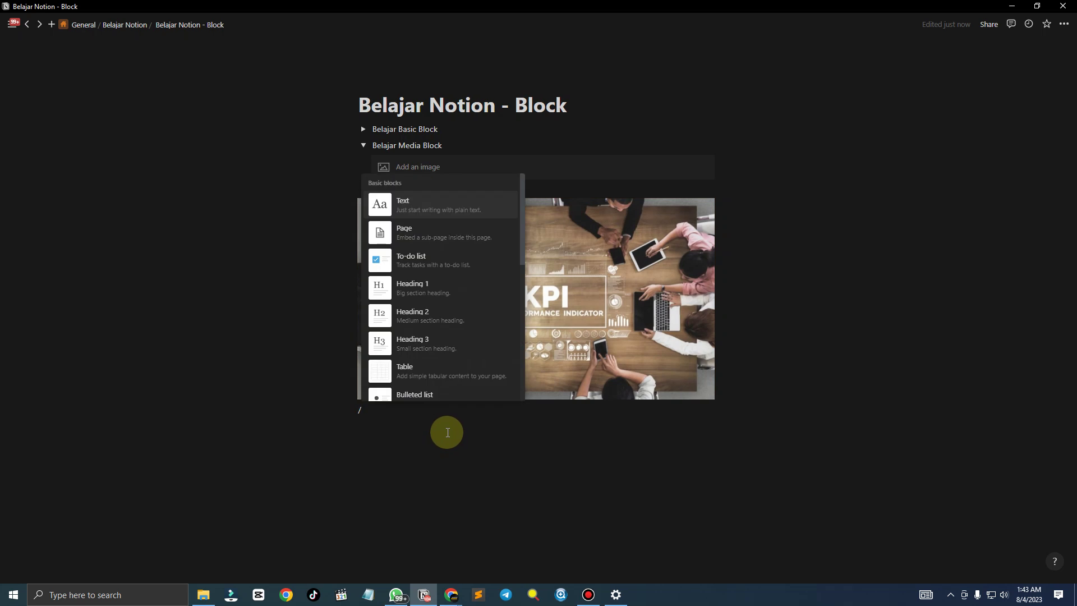
key("BackSpace")
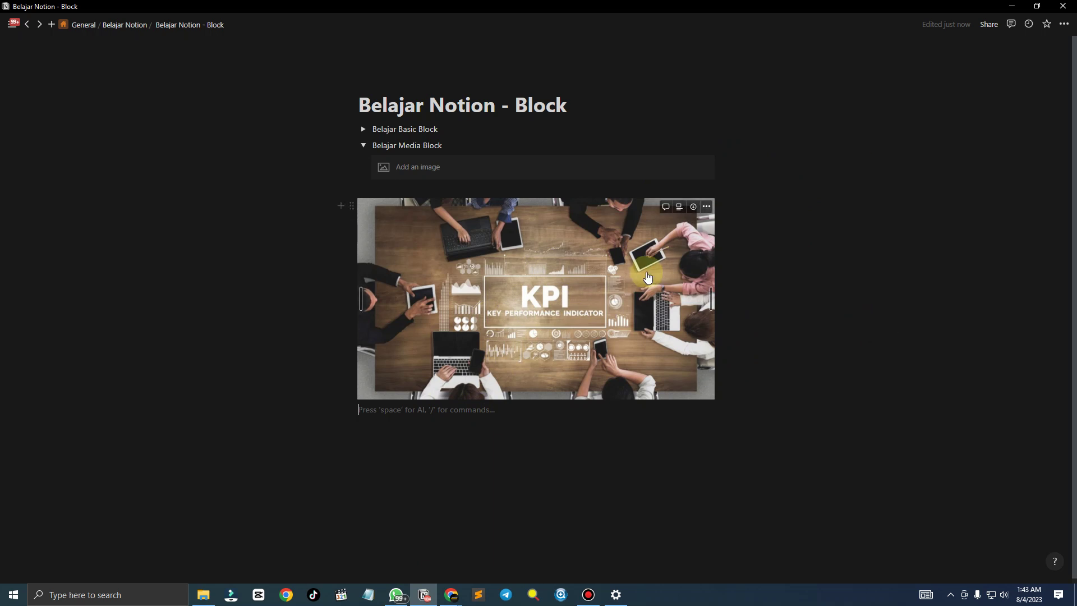
left_click(383, 189)
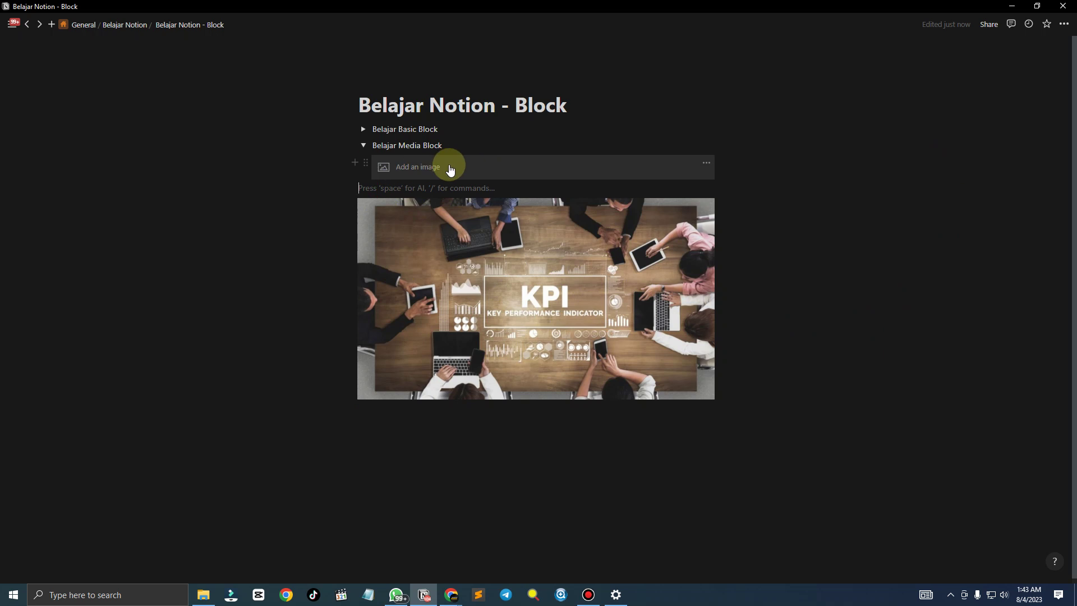
Delete the empty image block and add a nested toggle titled "Image" inside Belajar Media Block
left_click(366, 164)
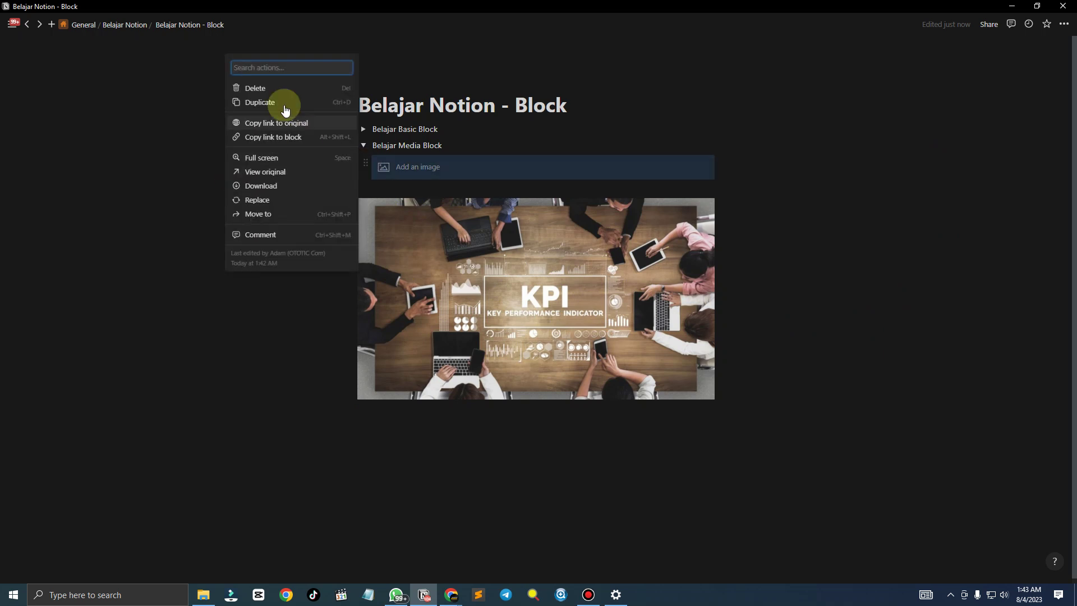
left_click(279, 90)
left_click(398, 164)
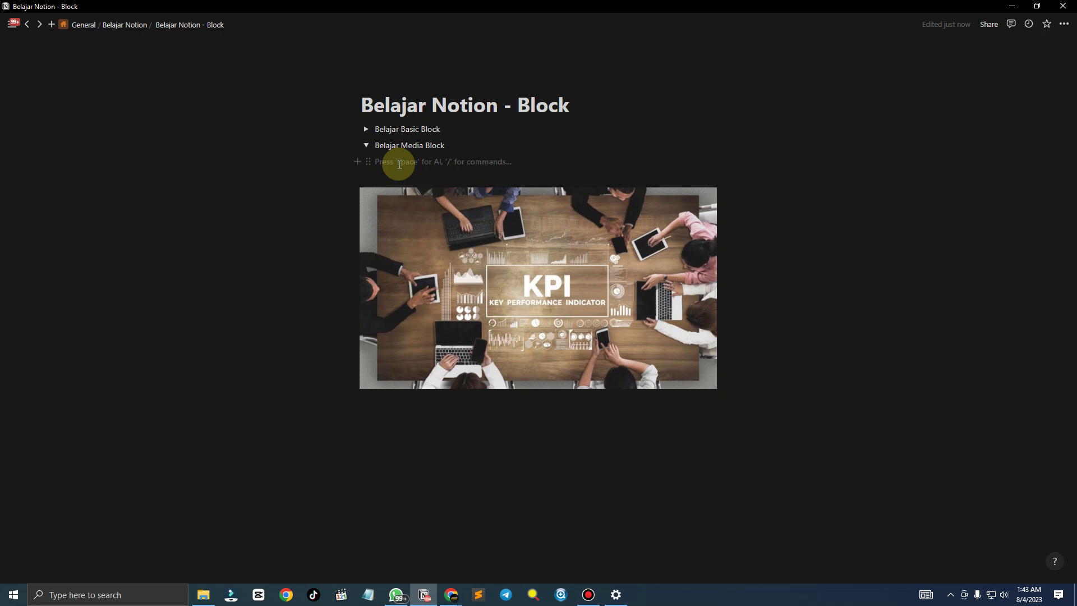
type("> ")
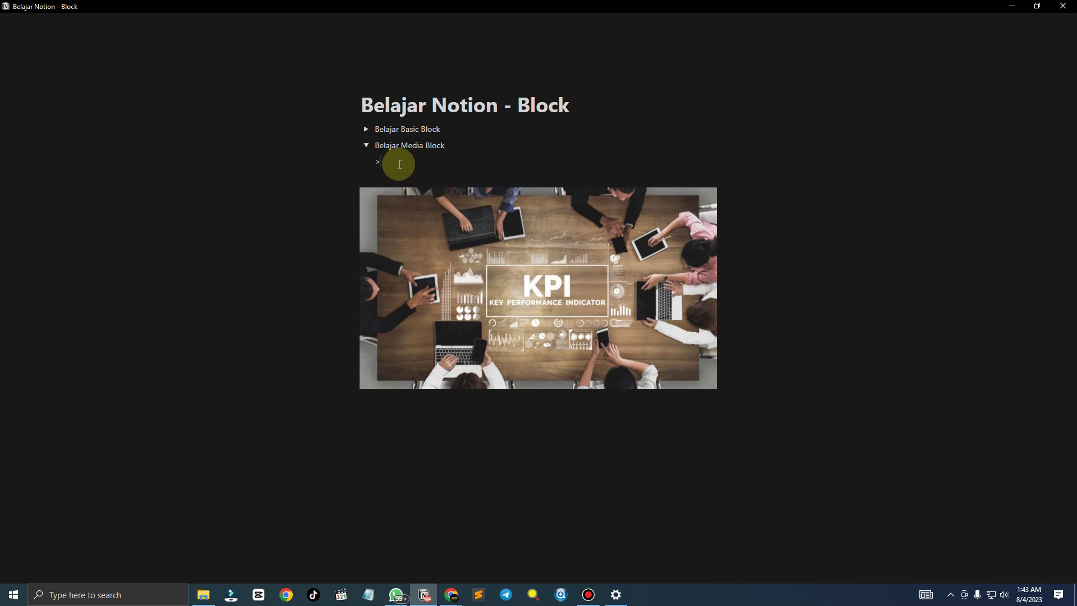
type("Image")
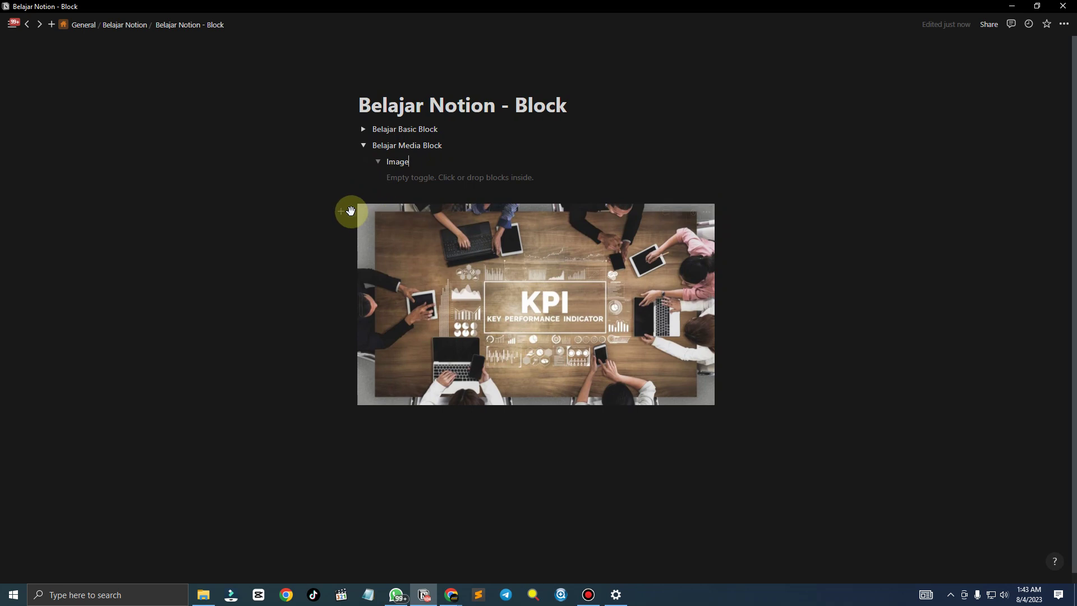
Move the KPI picture into the Image toggle and shrink it to a small thumbnail
left_click_drag(349, 212, 418, 196)
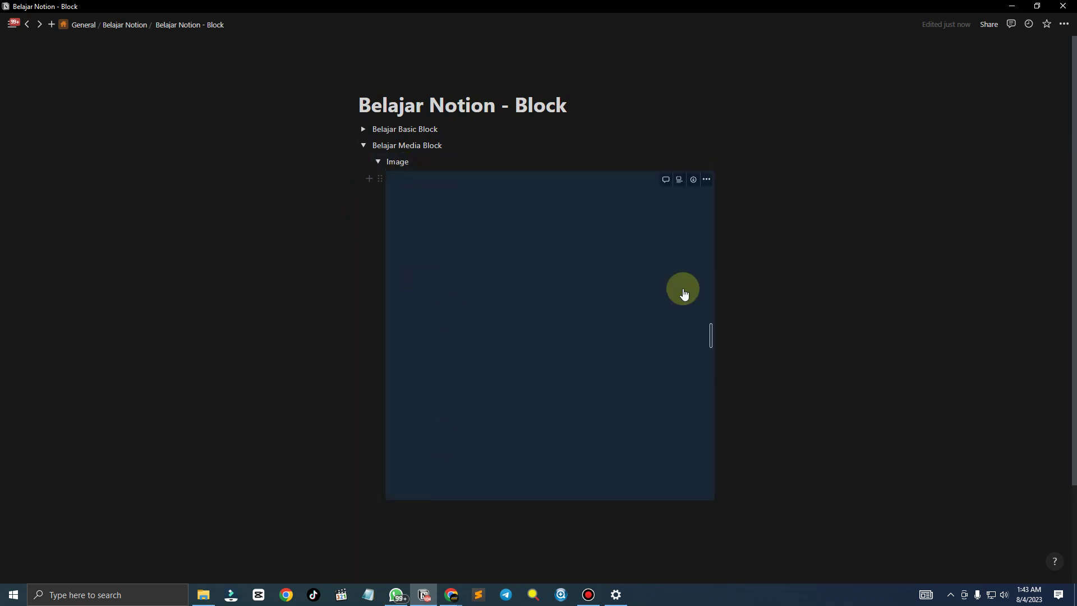
left_click_drag(716, 265, 480, 266)
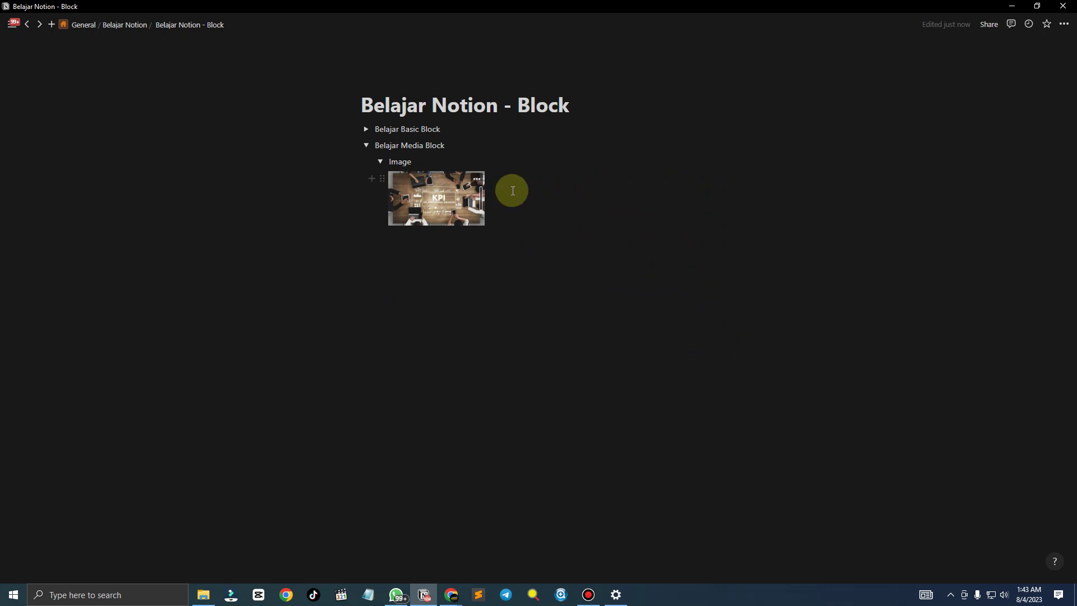
left_click_drag(512, 192, 514, 312)
left_click(514, 312)
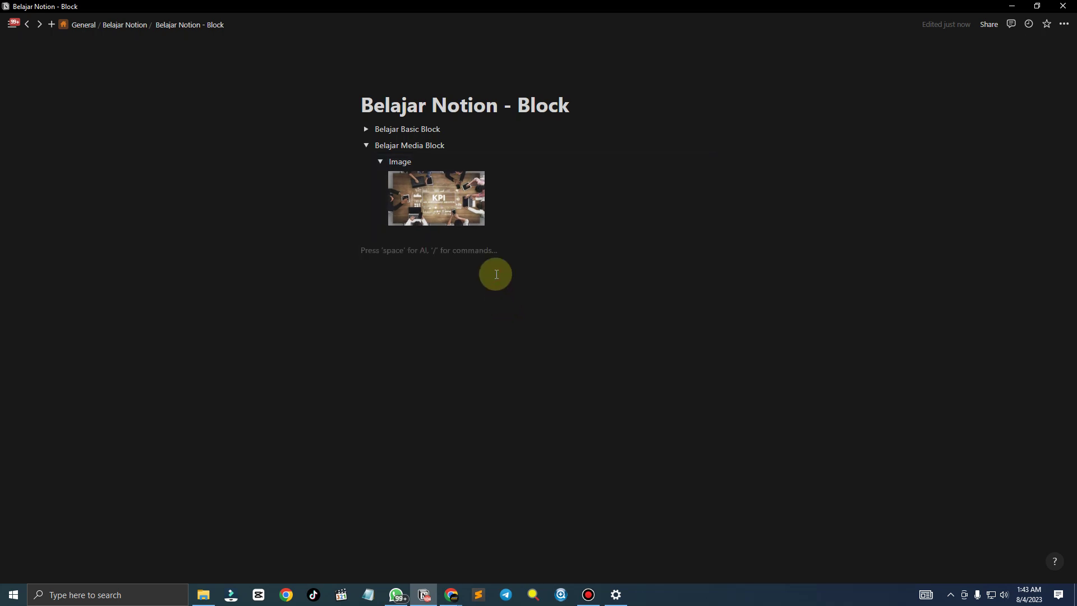
View the KPI picture in full screen and return to the page
left_click(449, 201)
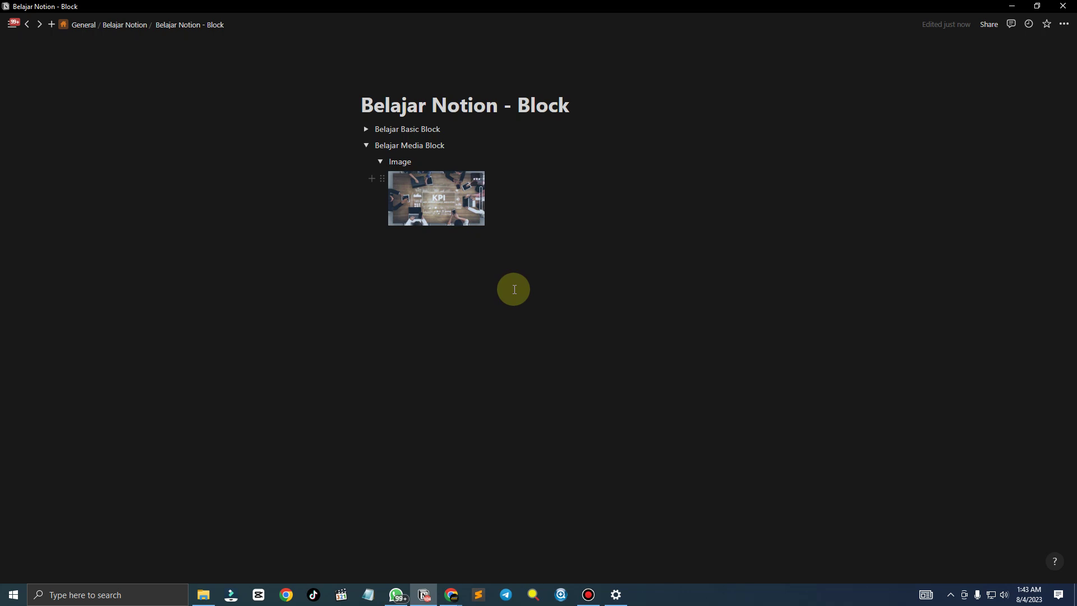
left_click(427, 203)
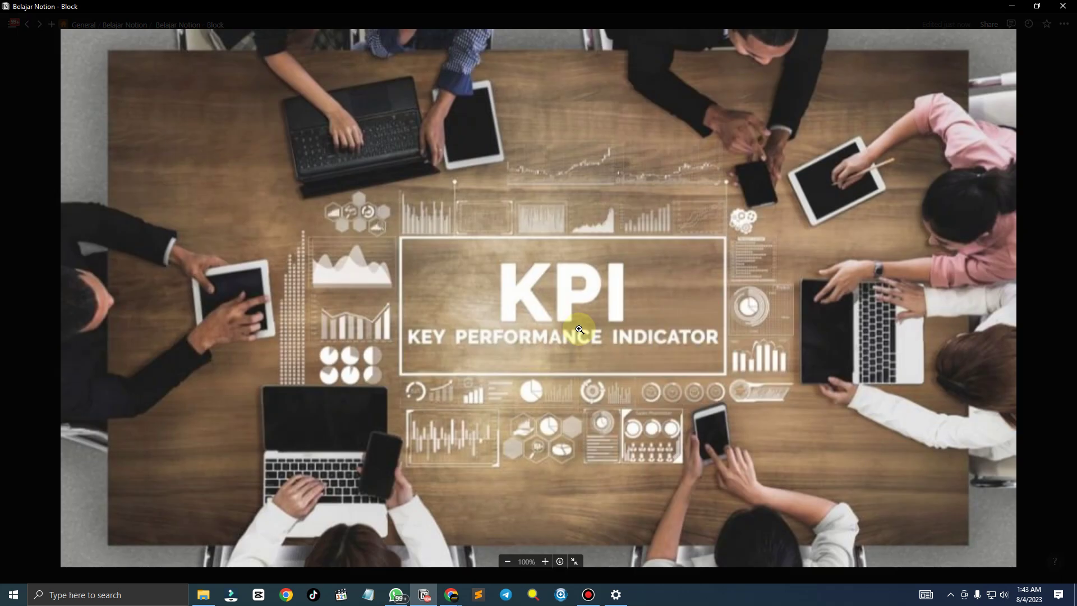
left_click(1049, 231)
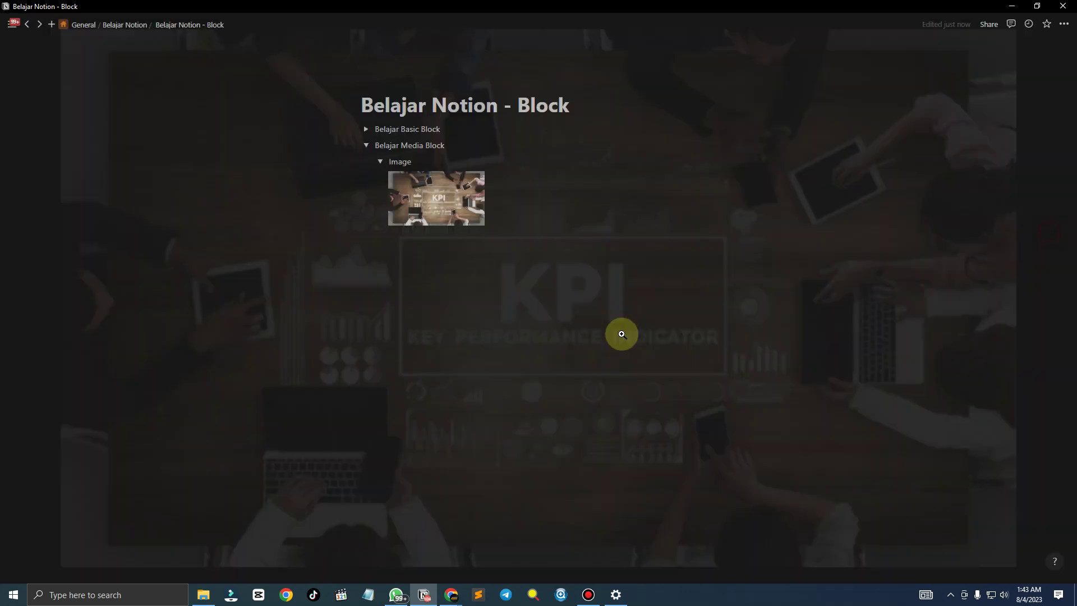
key("space")
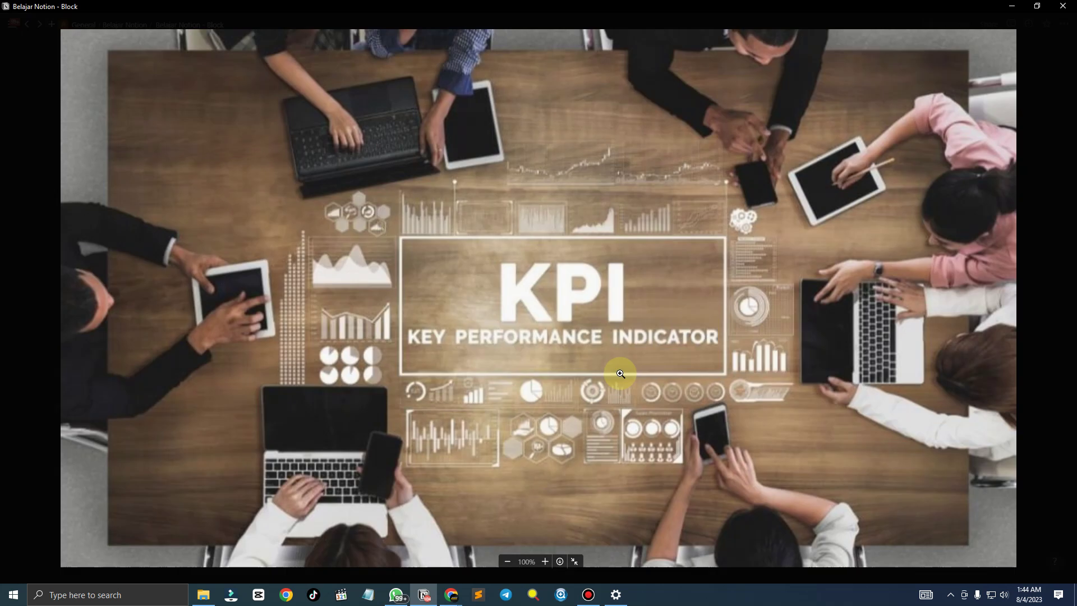
key("Escape")
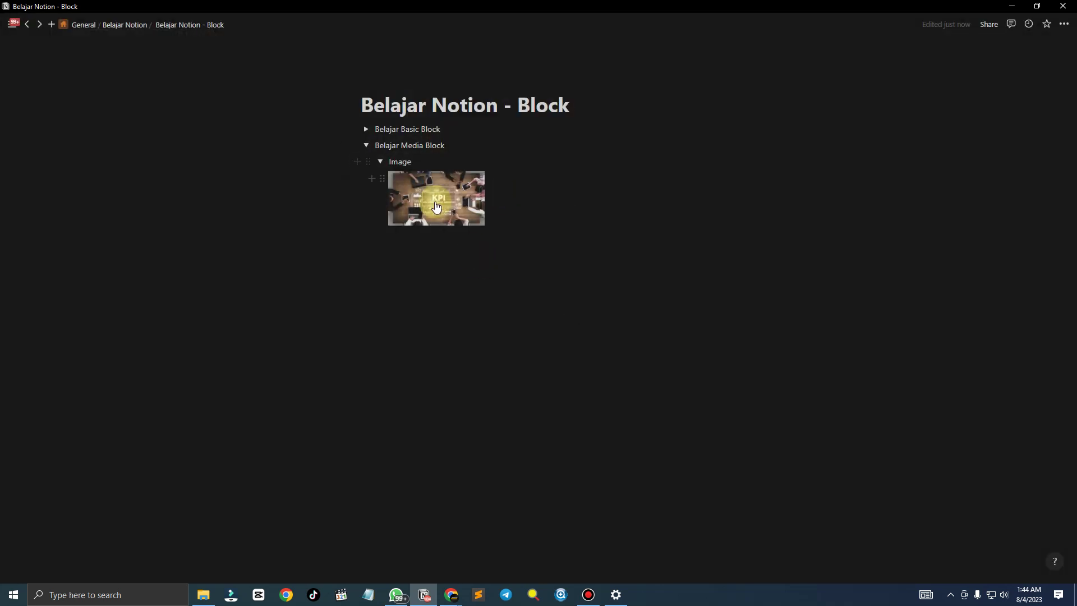
Examine the actions available for the KPI image block
left_click(476, 181)
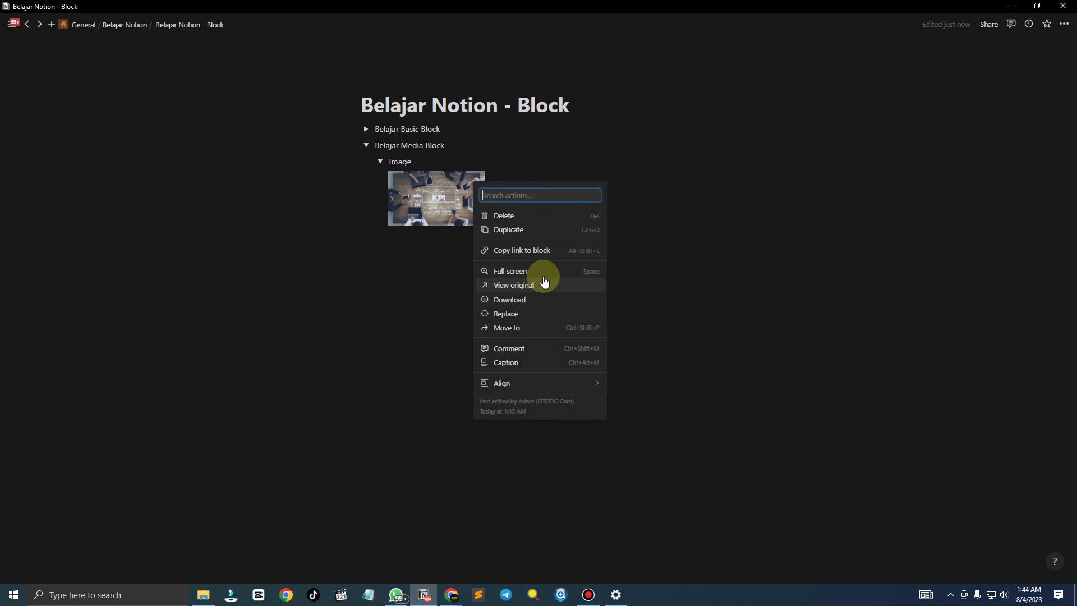
left_click(381, 176)
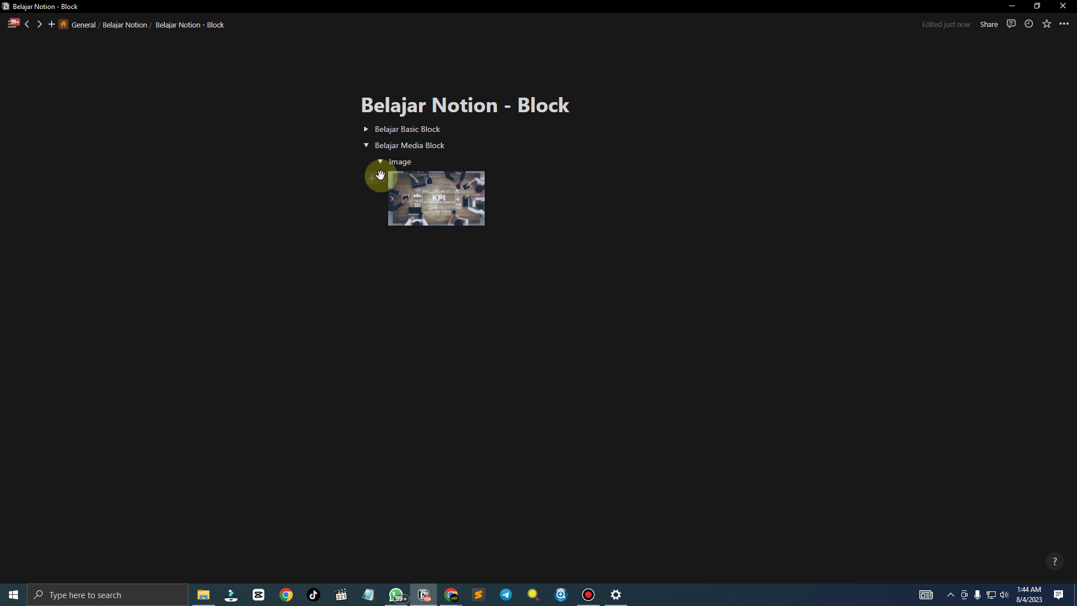
left_click(385, 179)
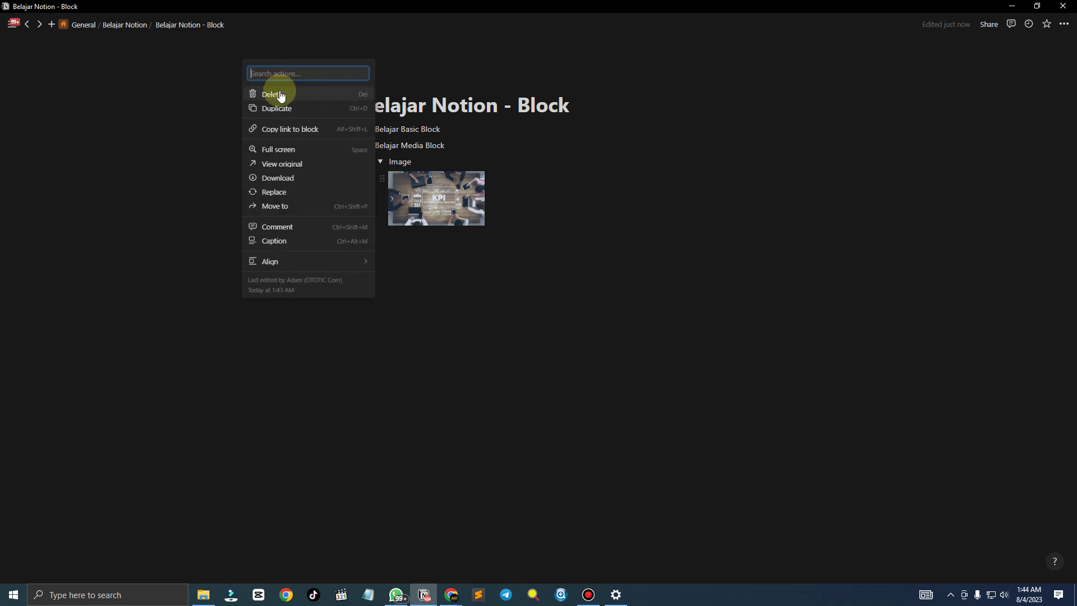
Compare the actions offered from the KPI image's block handle with those offered on the image itself
left_click(522, 232)
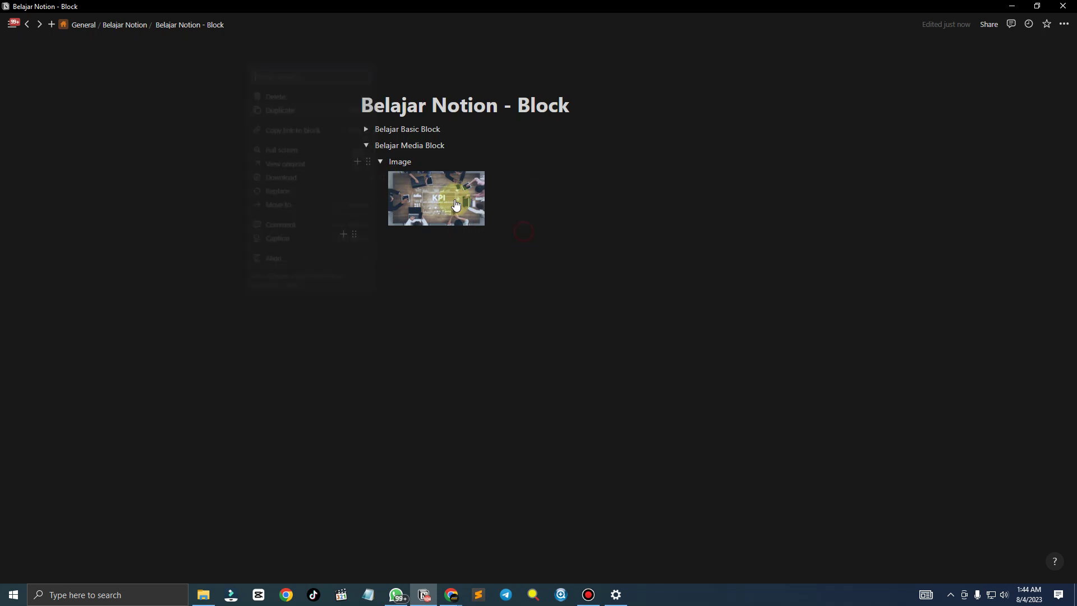
left_click(384, 180)
left_click(547, 203)
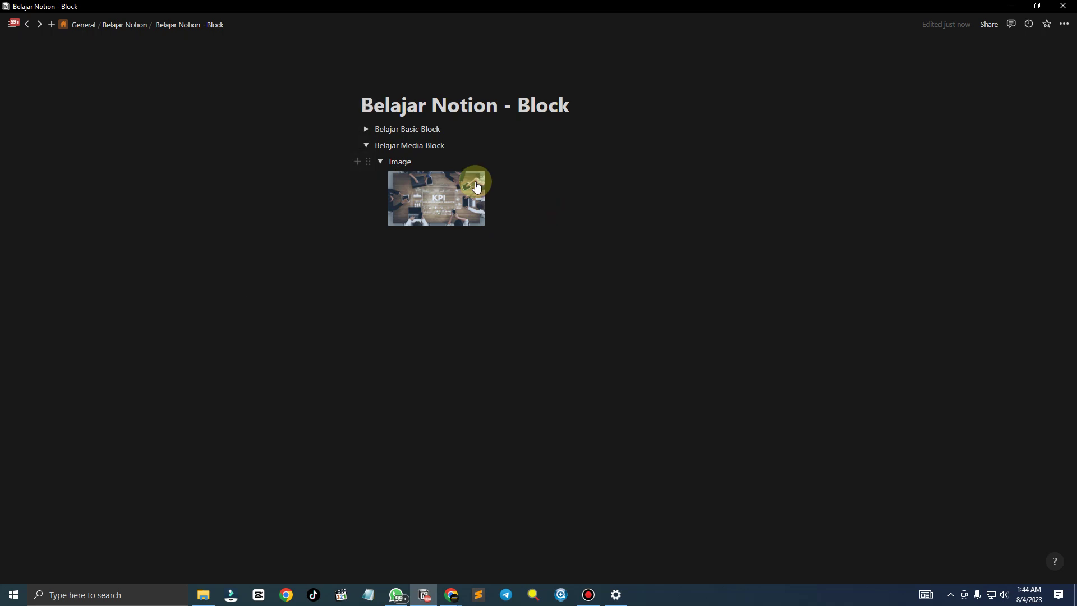
left_click(476, 178)
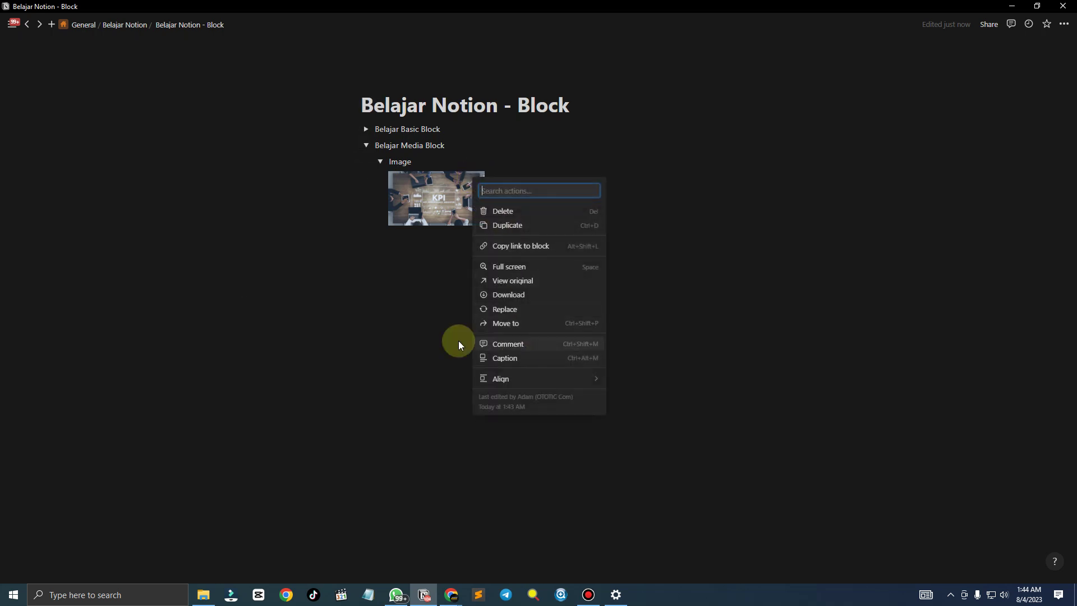
left_click(422, 287)
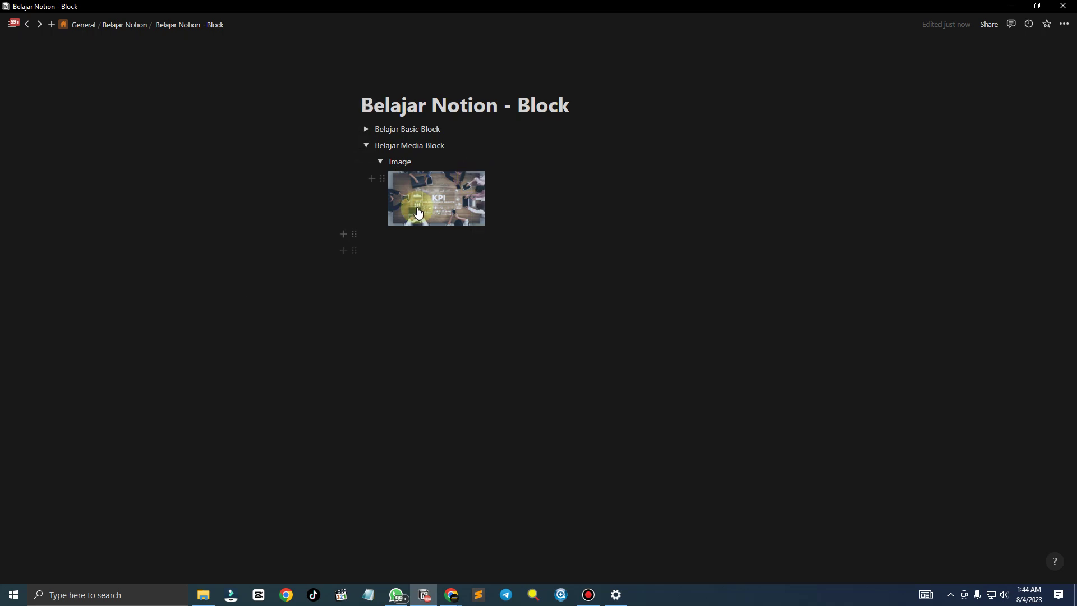
Add the caption "KPI" to the picture inside the Image toggle
left_click(382, 179)
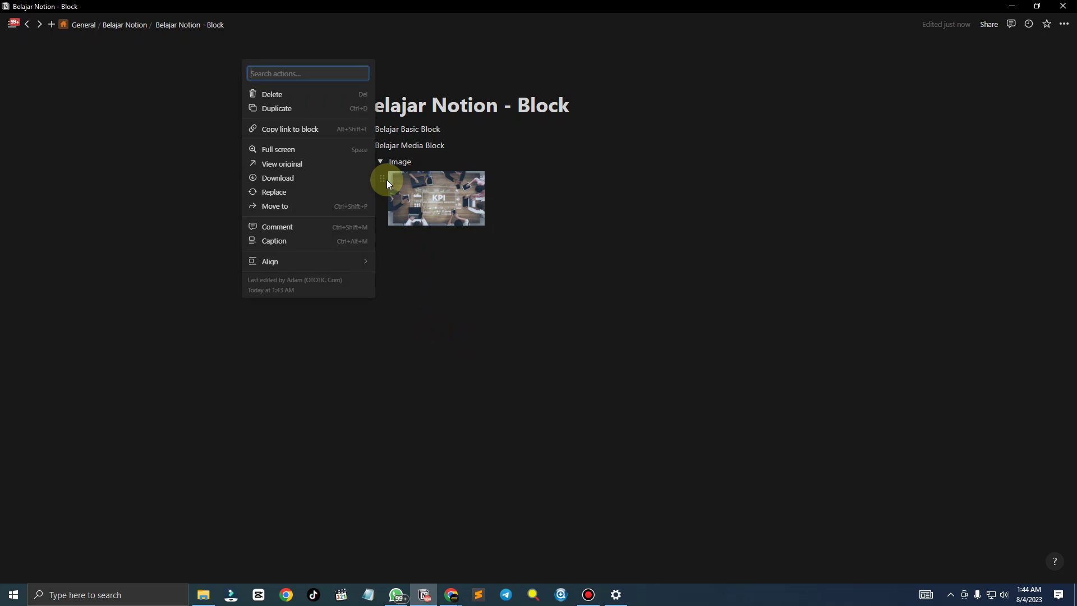
left_click(306, 241)
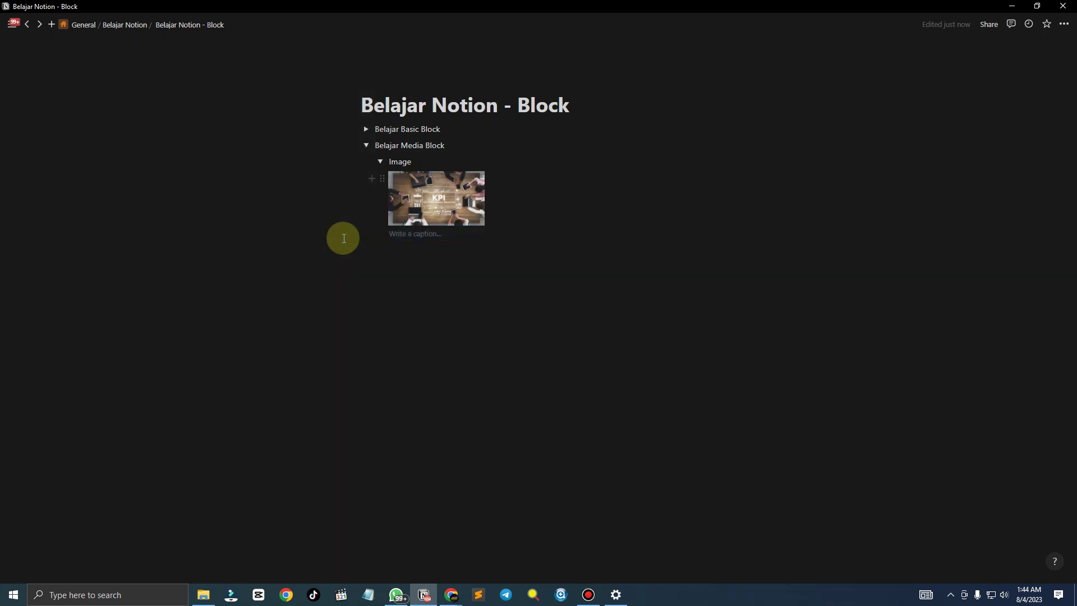
left_click(404, 235)
type("KPI")
left_click(355, 305)
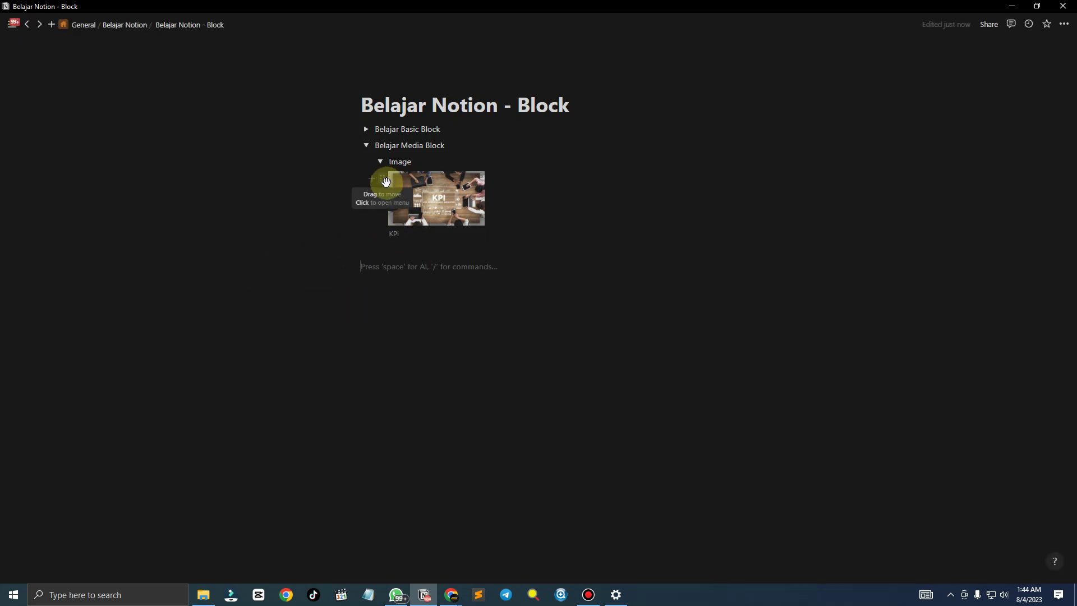
Move the captioned KPI picture out of the Image toggle to the page level and back inside the toggle
left_click_drag(386, 181, 393, 325)
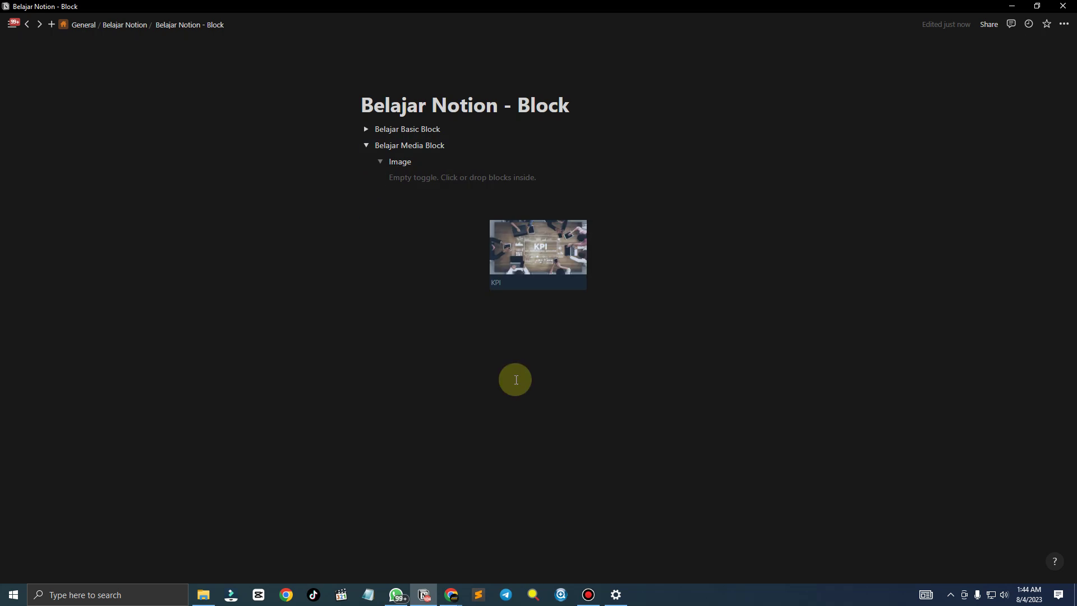
left_click_drag(480, 231, 405, 172)
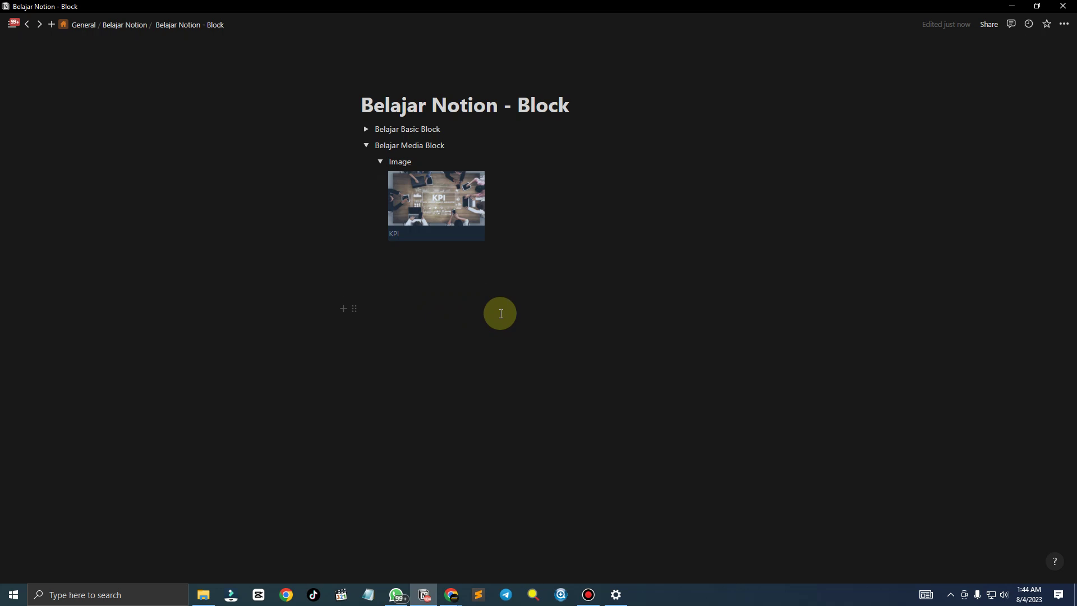
left_click(450, 257)
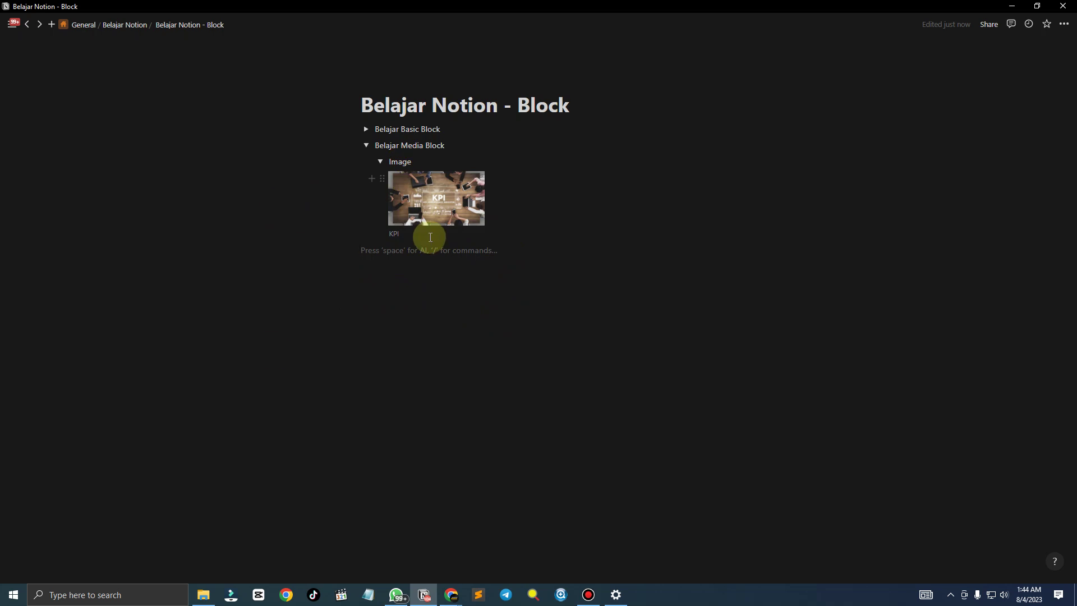
Add an empty text block below the KPI picture and shift its indentation between the Image and Belajar Media Block levels
left_click(371, 179)
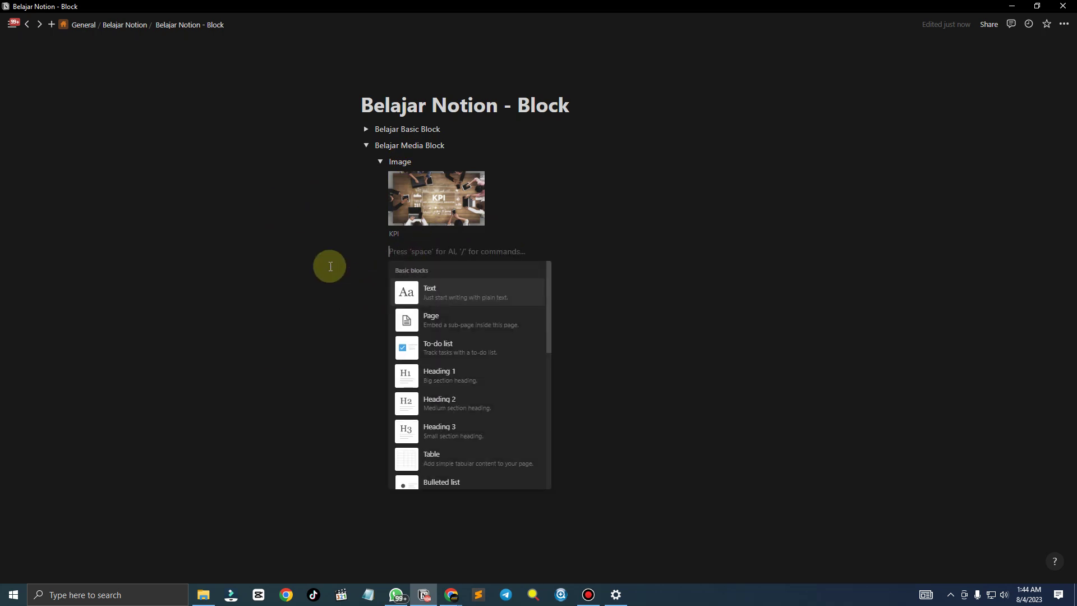
key("shift+Tab")
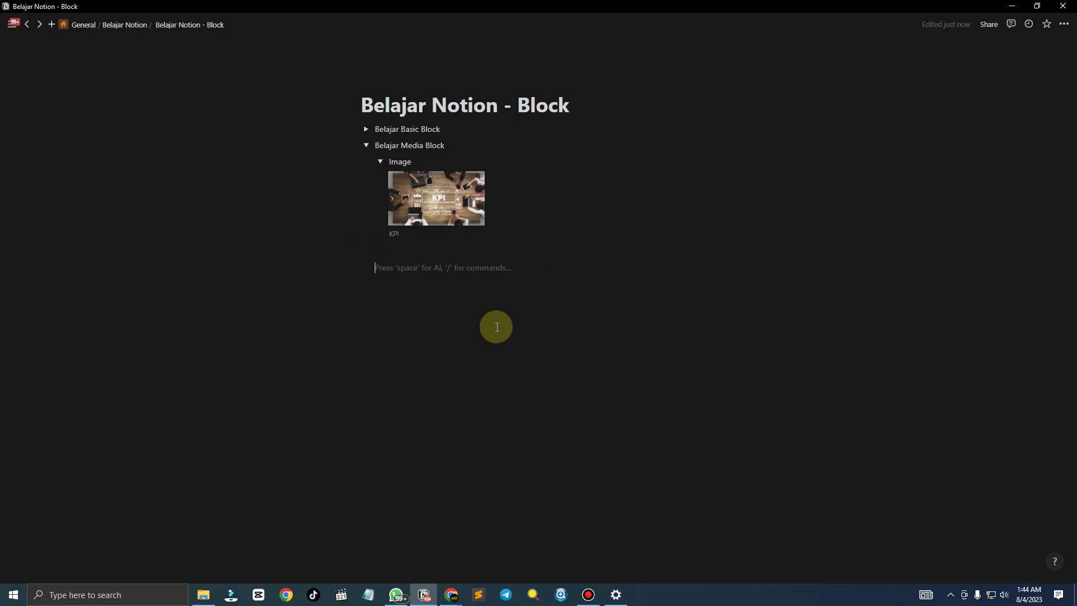
left_click(367, 249)
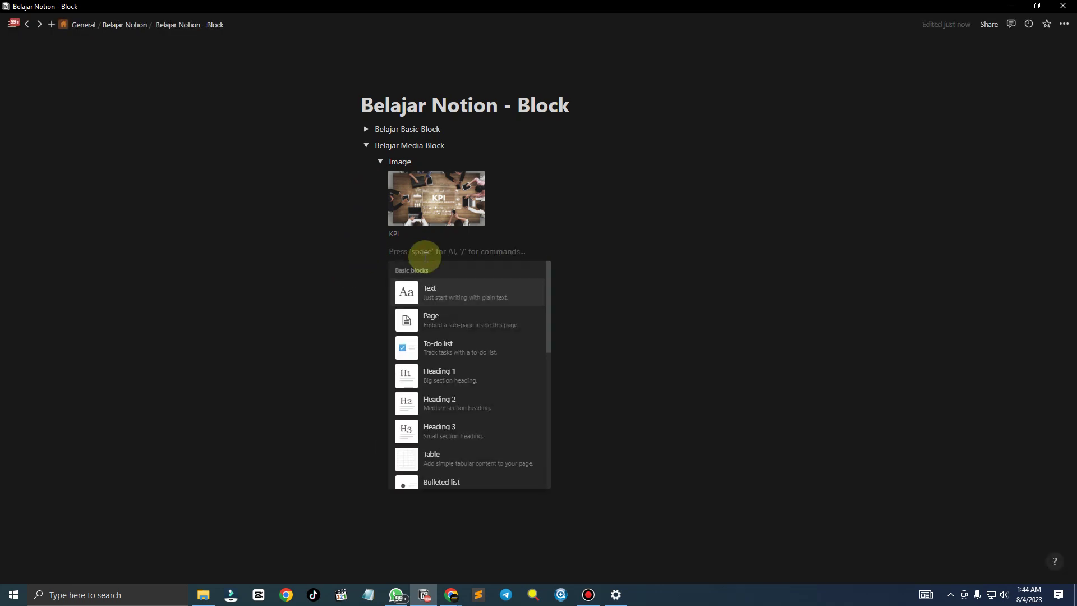
key("shift+Tab")
key("Escape")
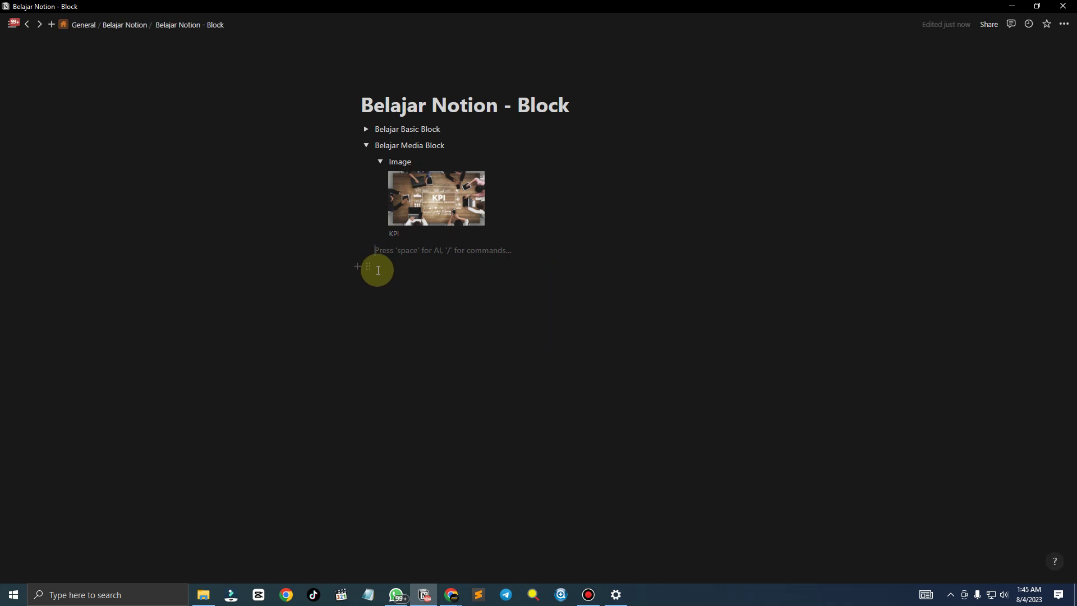
key("Tab")
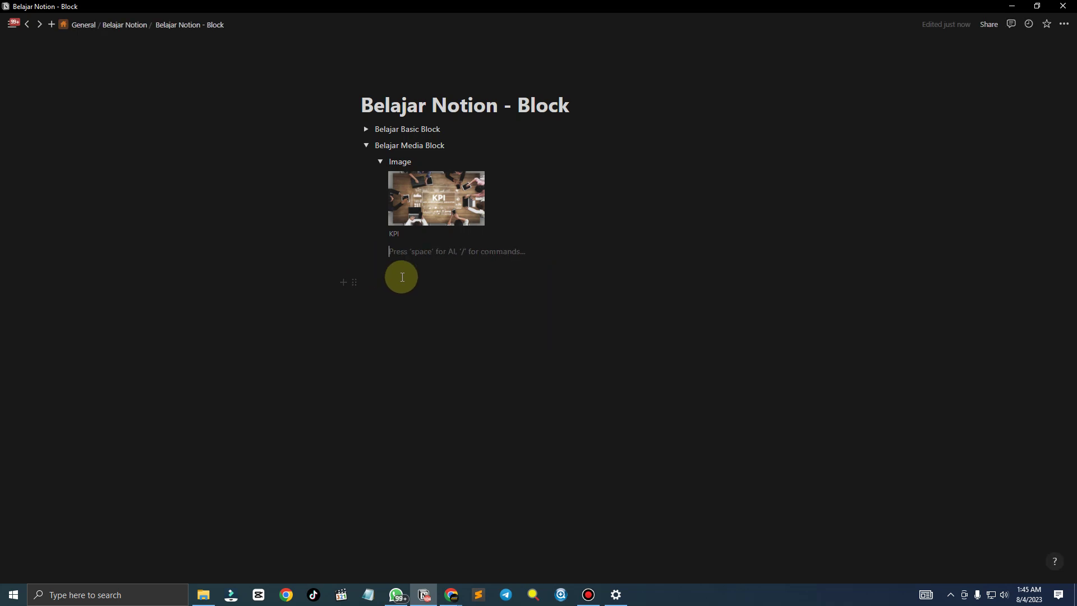
left_click(399, 161)
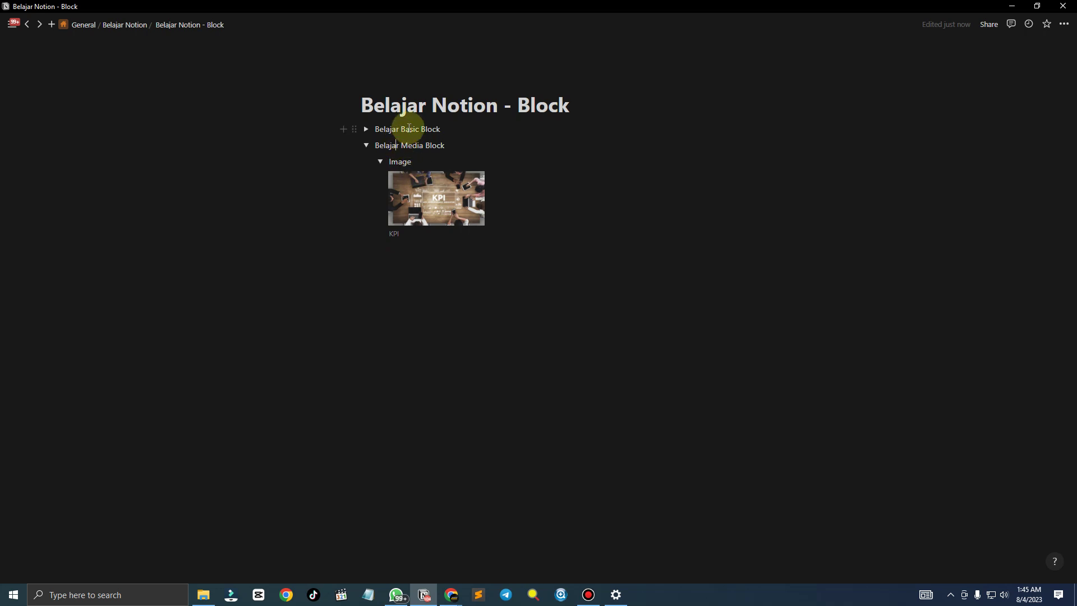
left_click(403, 248)
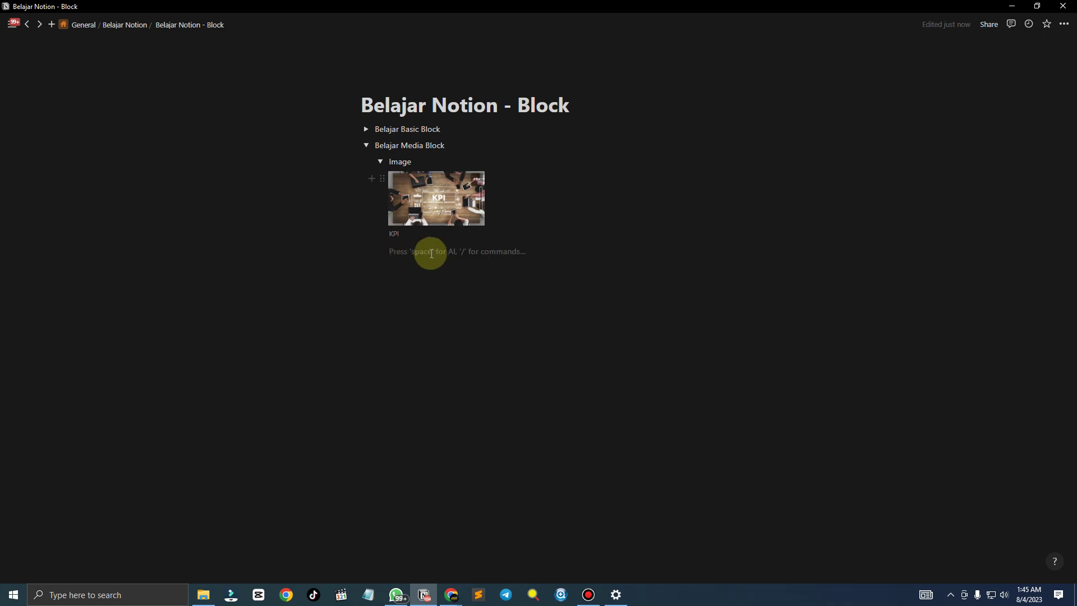
Browse the Embed link and Unsplash sources in a new image block below the KPI picture, and delete that block
type("/imag")
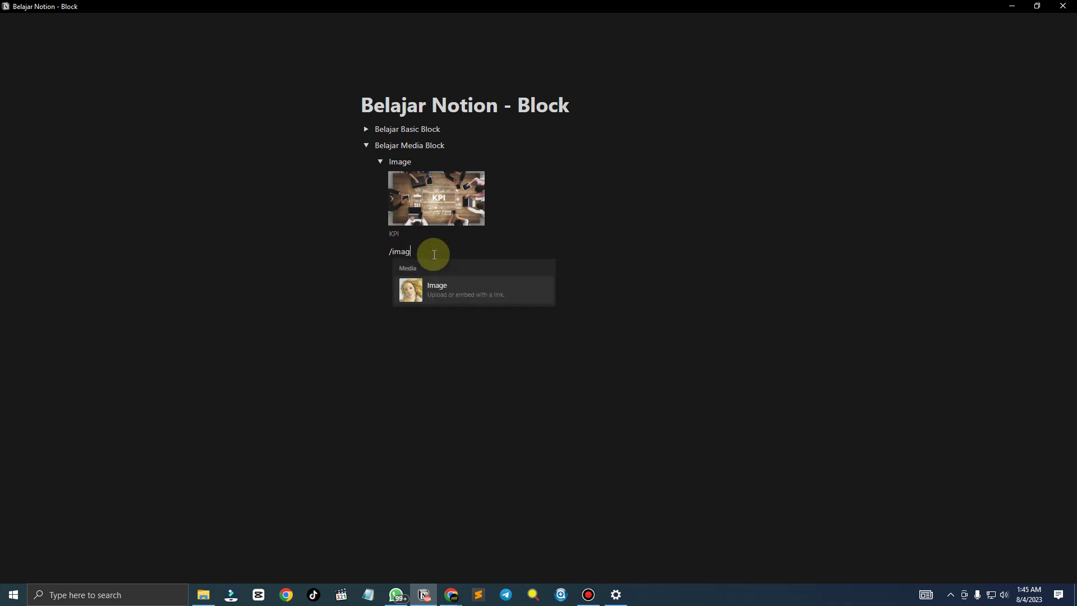
left_click(447, 287)
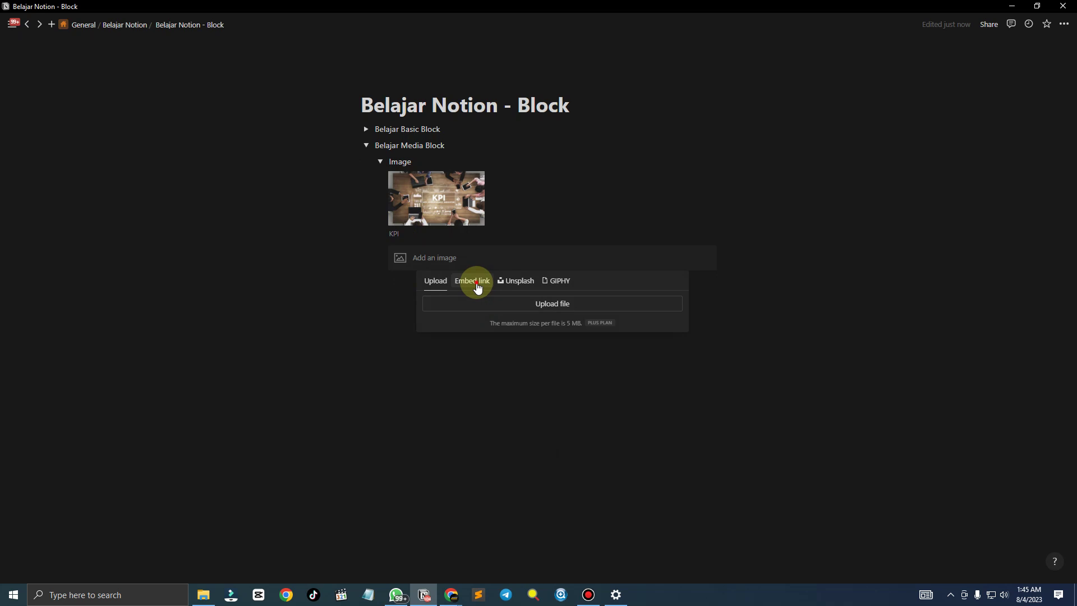
left_click(474, 281)
left_click(509, 282)
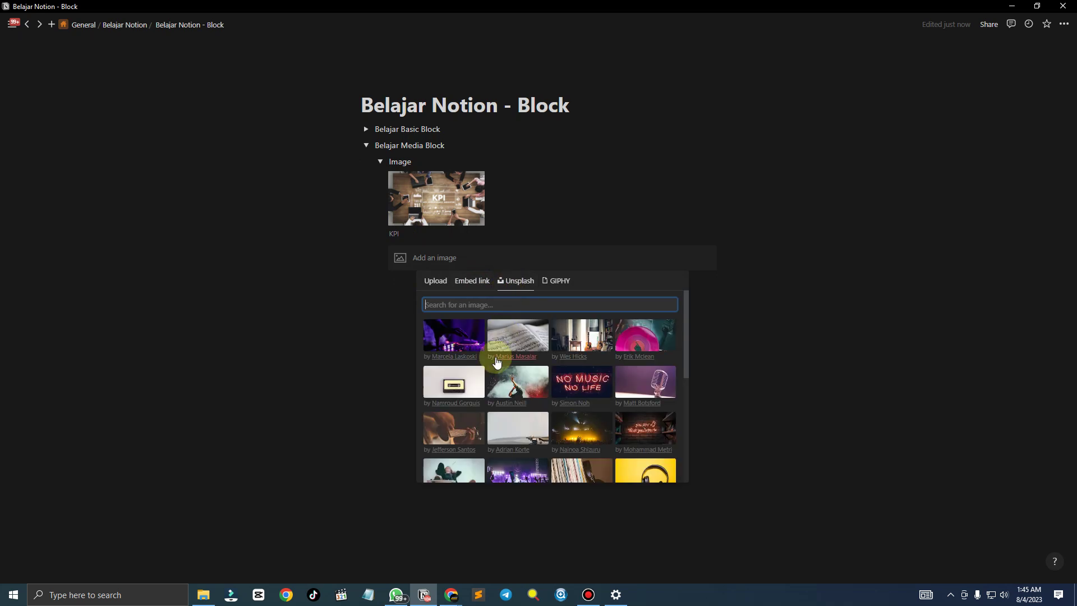
left_click(365, 305)
left_click(384, 250)
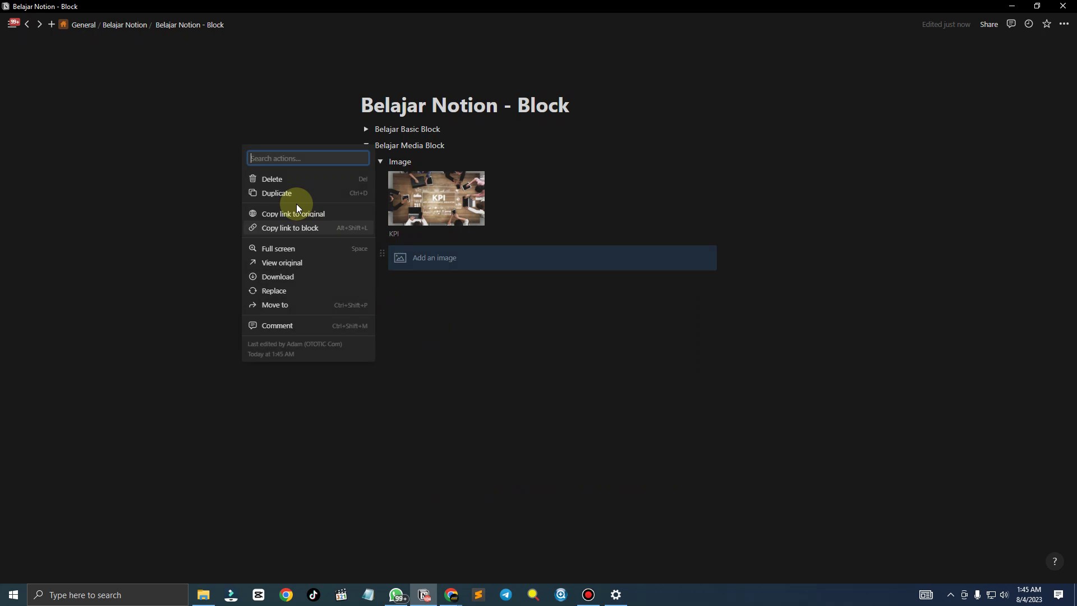
left_click(286, 177)
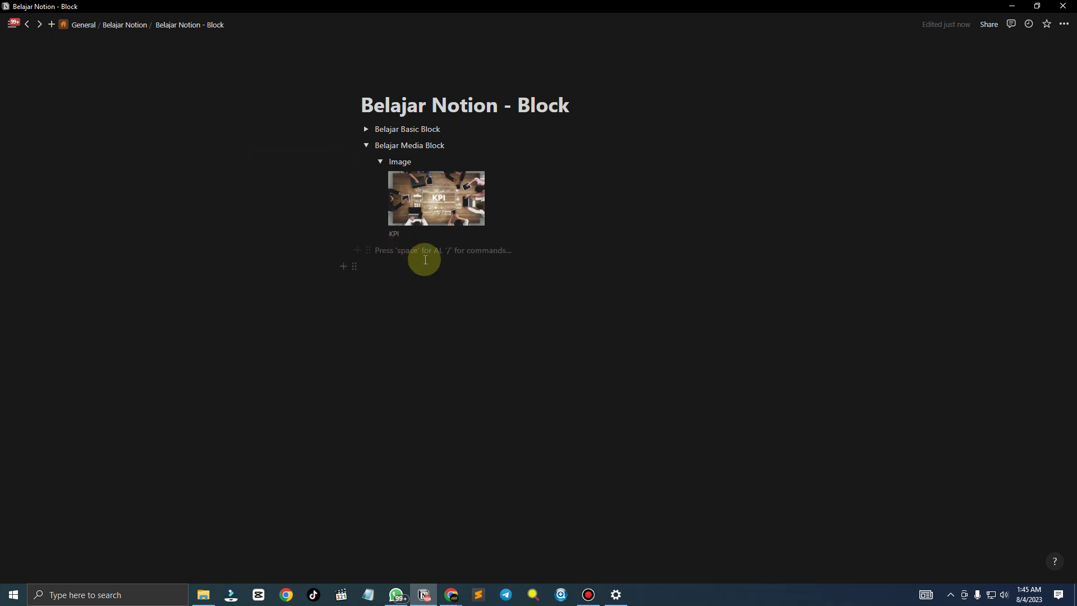
type(">")
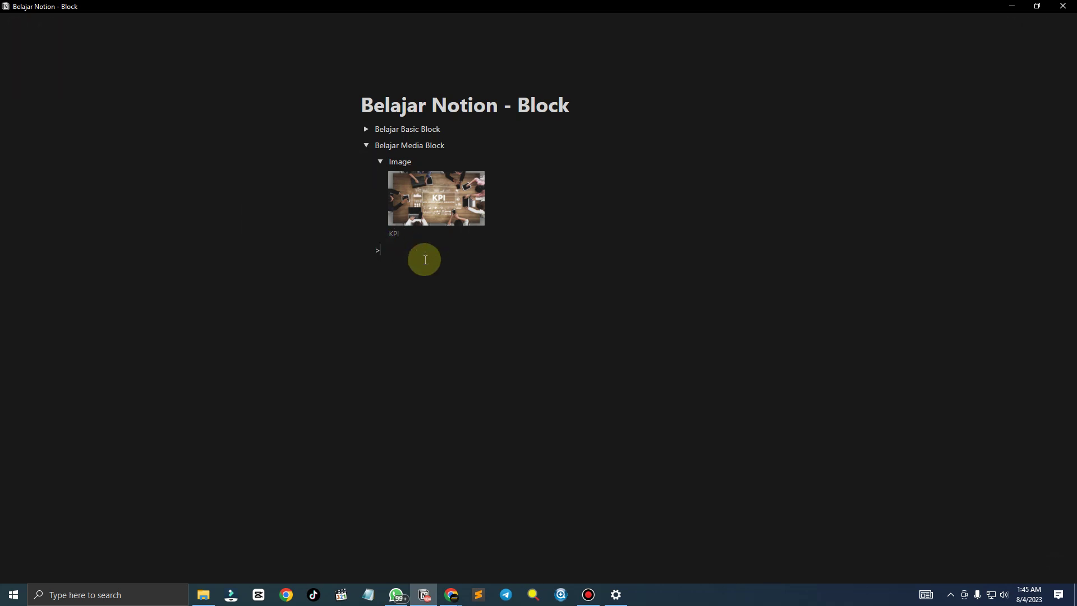
key("BackSpace")
type("/")
scroll(457, 423, "down", 10)
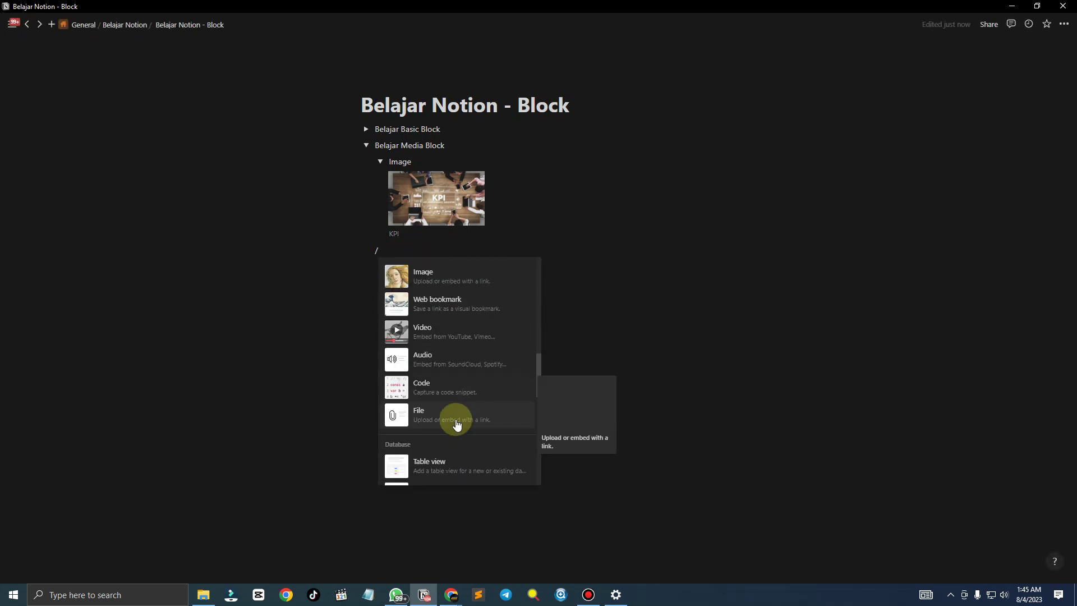
left_click(447, 303)
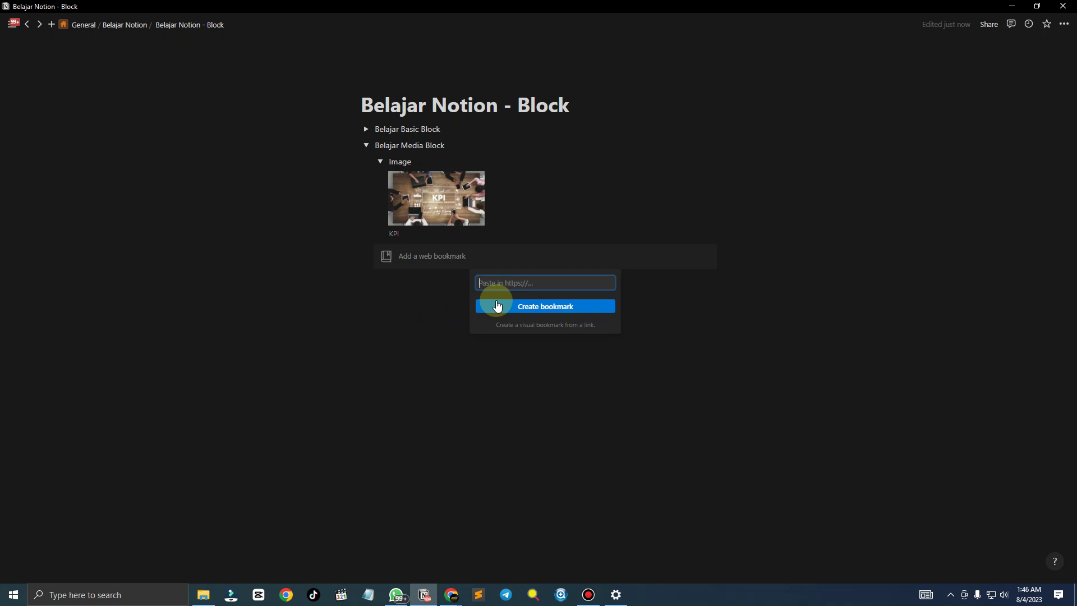
type("htt")
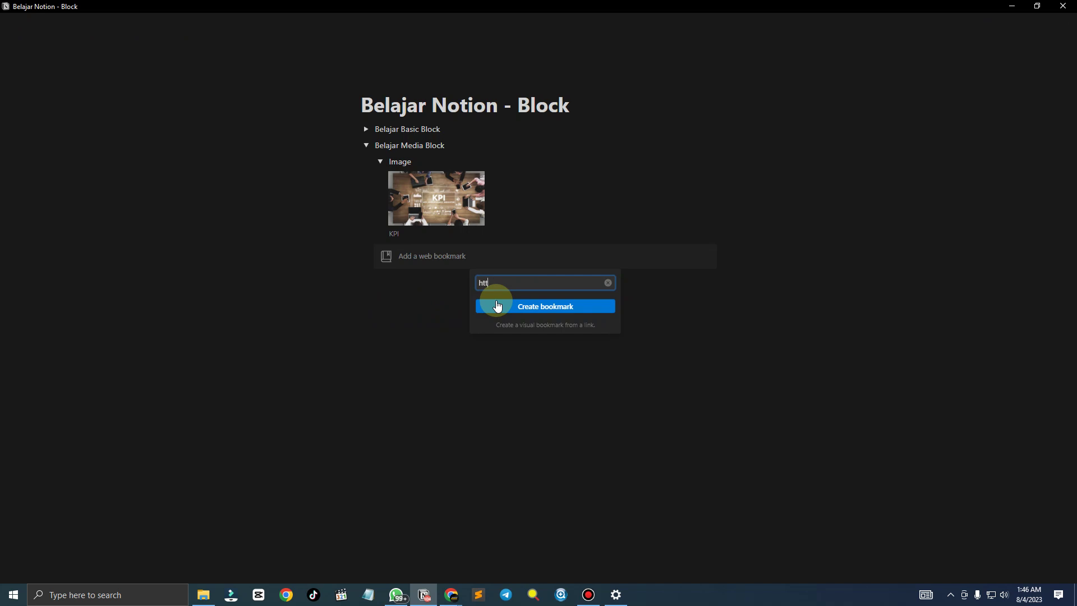
type("ps://google.com")
key("ctrl+a")
key("ctrl+c")
left_click(497, 305)
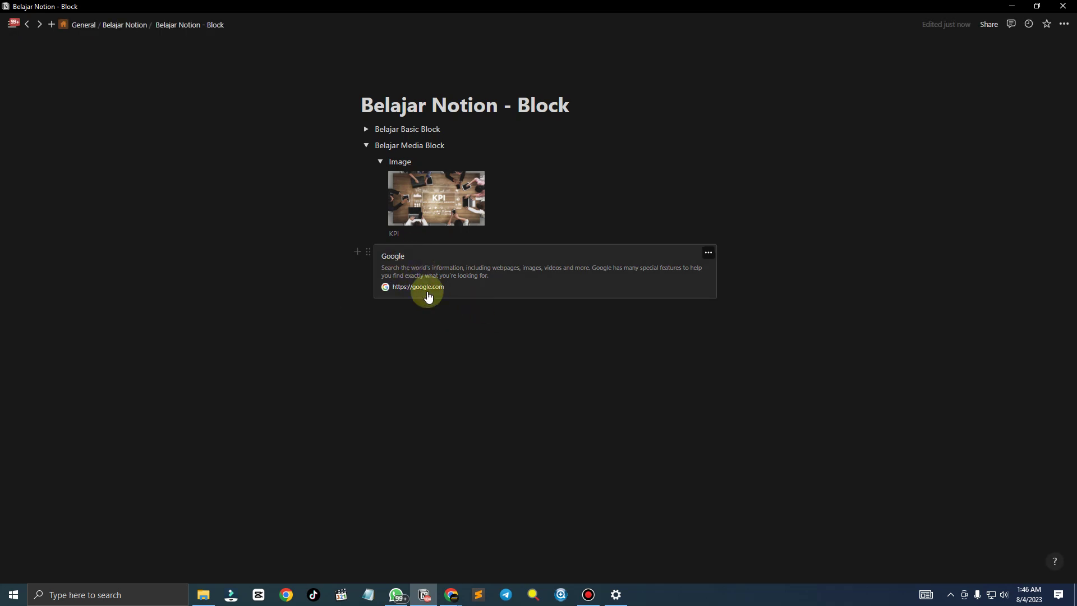
left_click(413, 310)
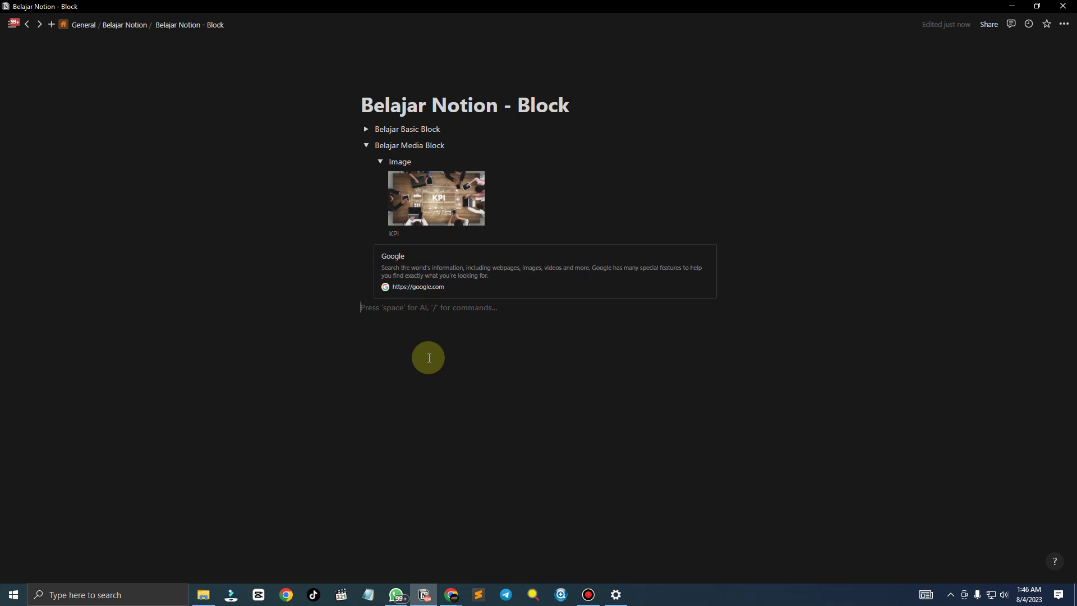
key("ctrl+v")
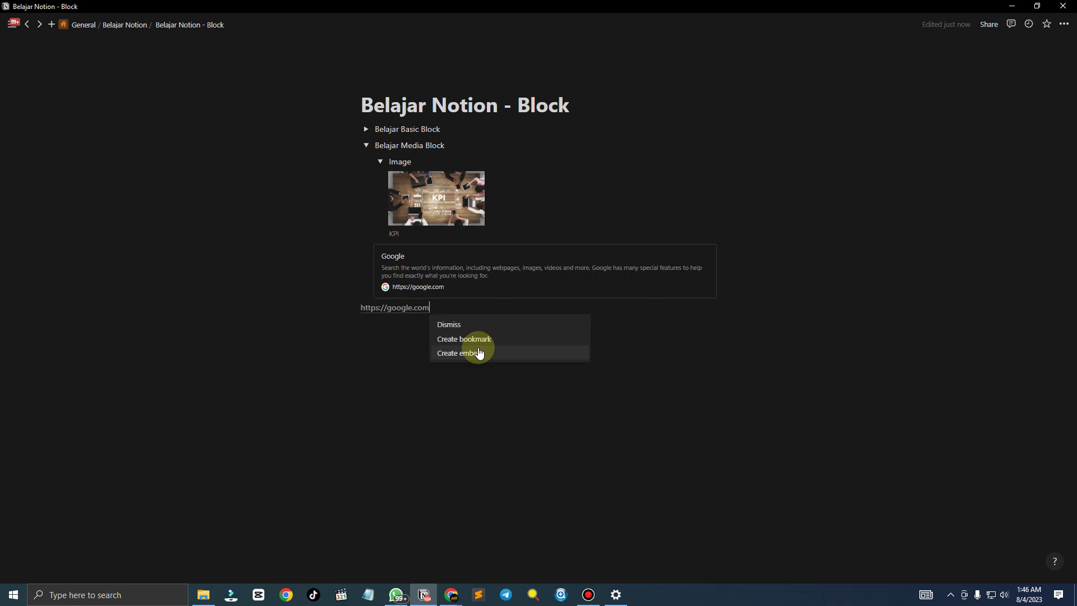
left_click(471, 324)
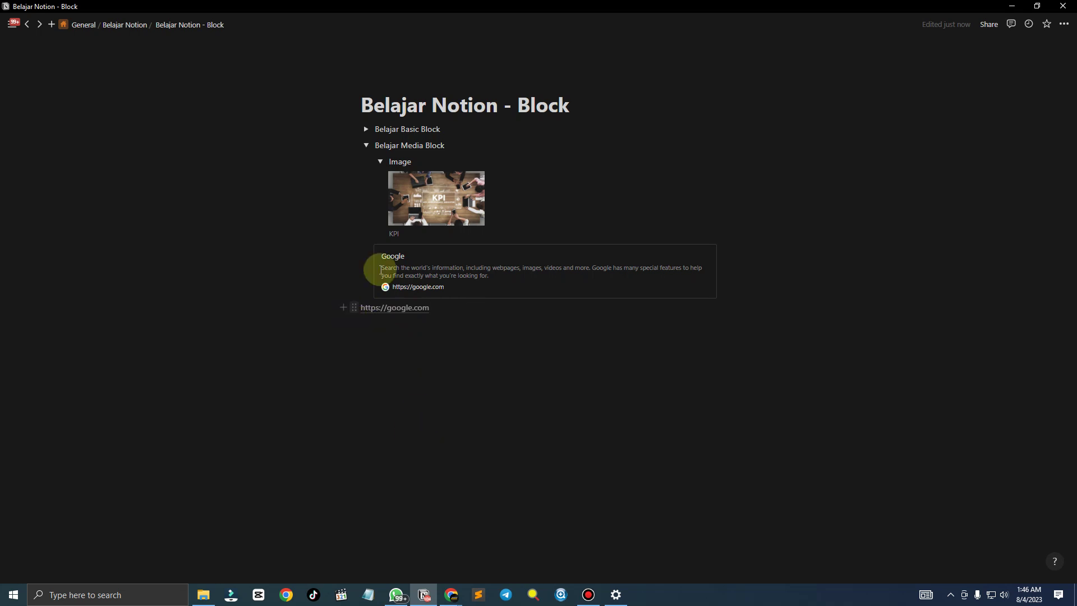
Add a toggle titled "Web Bookmark" below the plain Google link
left_click(396, 356)
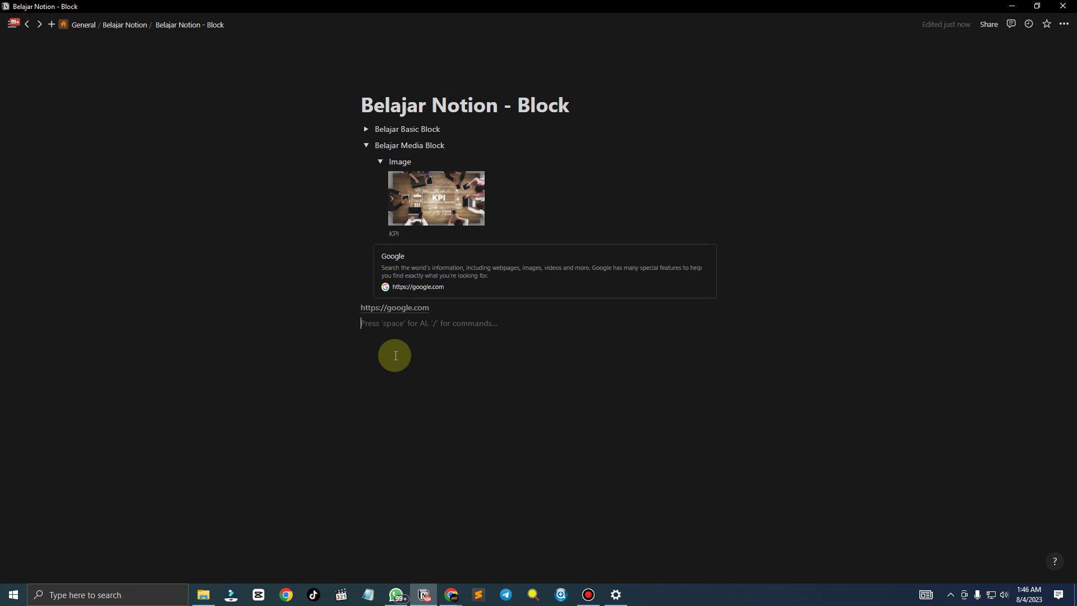
type("> Web Book")
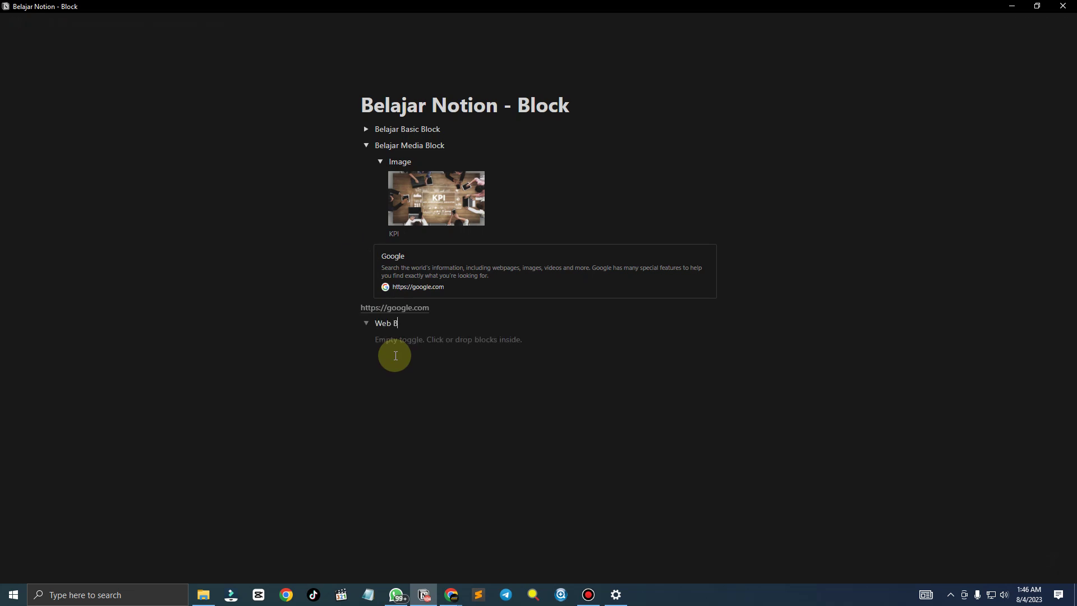
type("mark")
Move the Google bookmark card into the Web Bookmark toggle
left_click_drag(281, 239, 438, 311)
left_click_drag(264, 248, 466, 301)
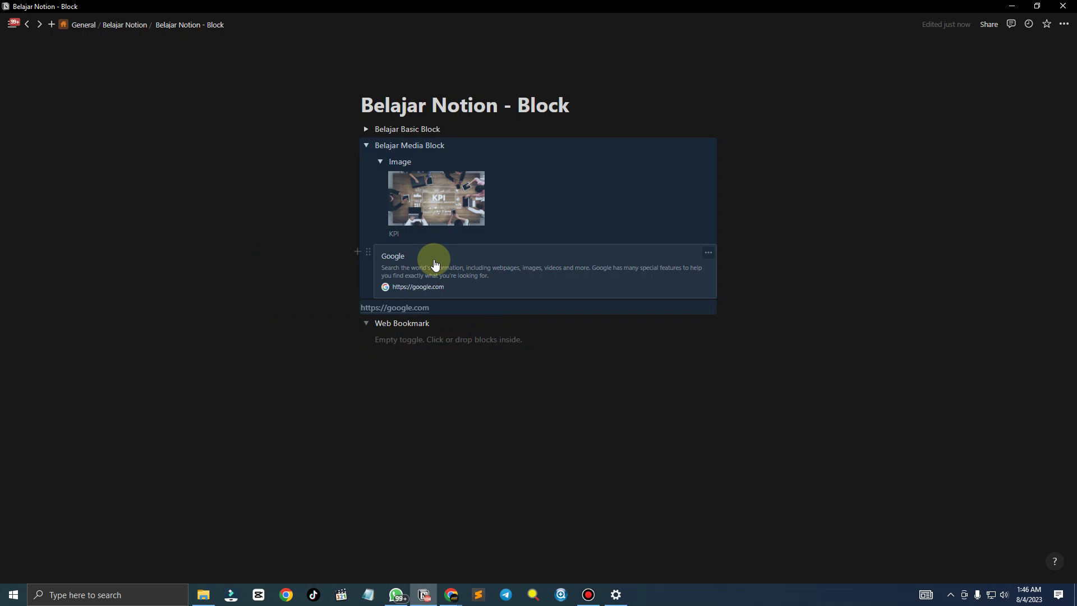
left_click(207, 340)
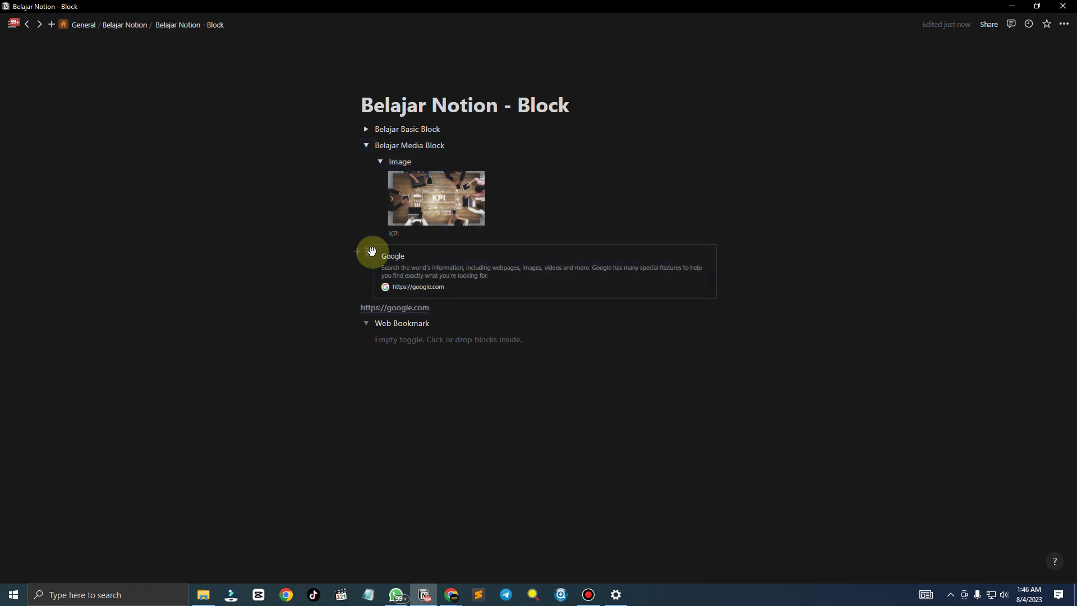
left_click_drag(369, 250, 393, 331)
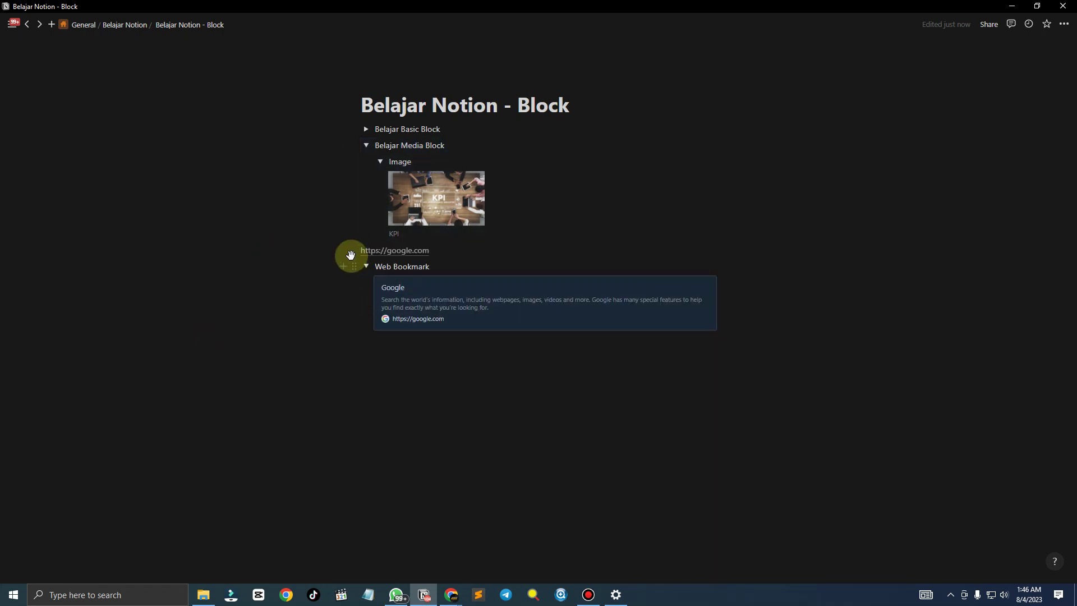
left_click_drag(352, 252, 411, 344)
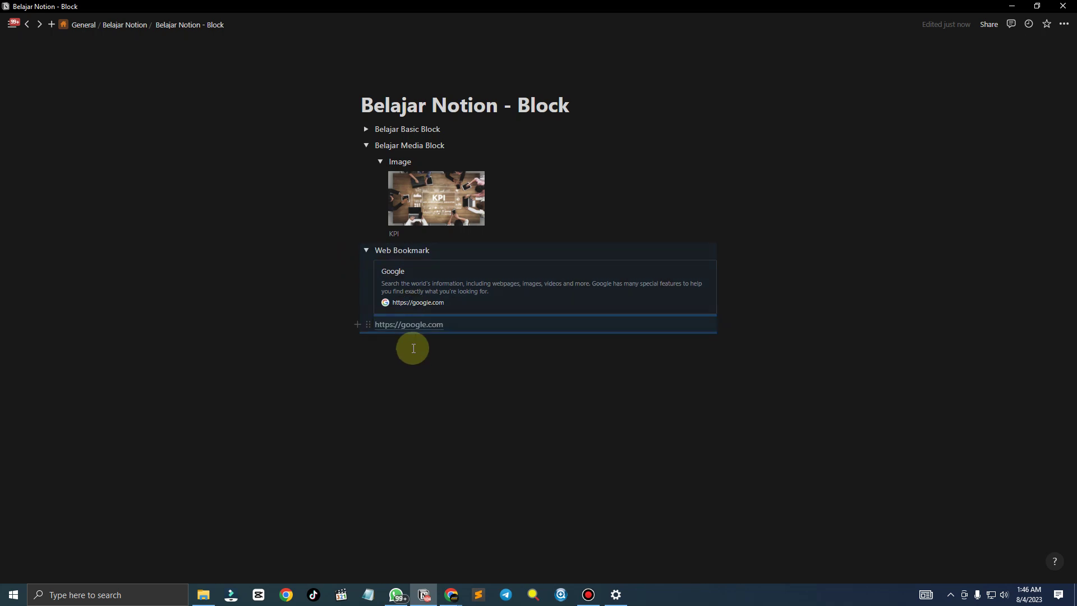
Paste the Google address again below the plain link to show its paste options, and remove the duplicate
left_click(414, 355)
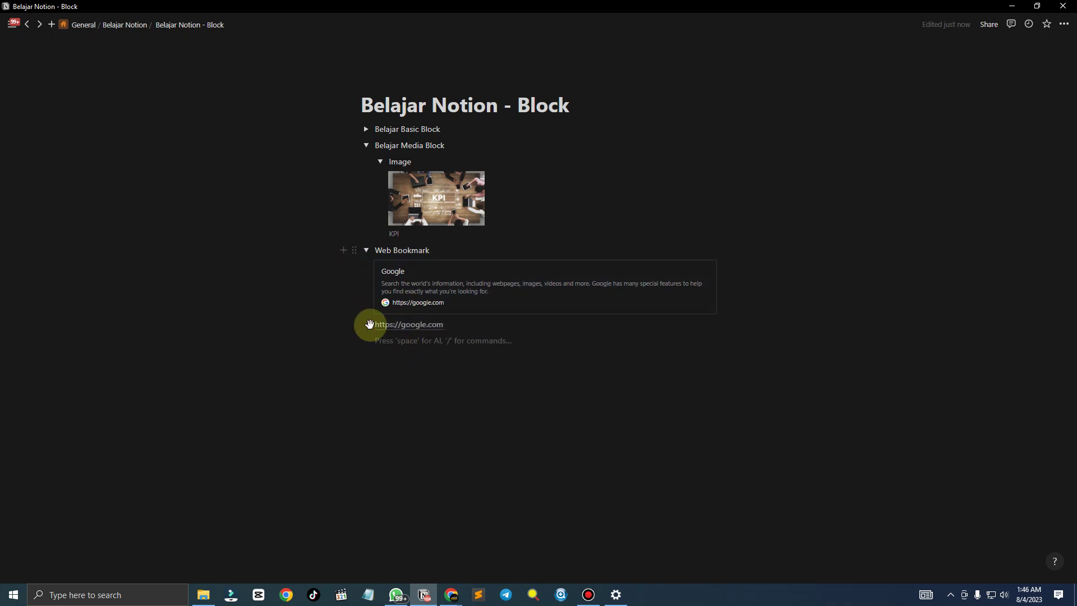
key("ctrl+v")
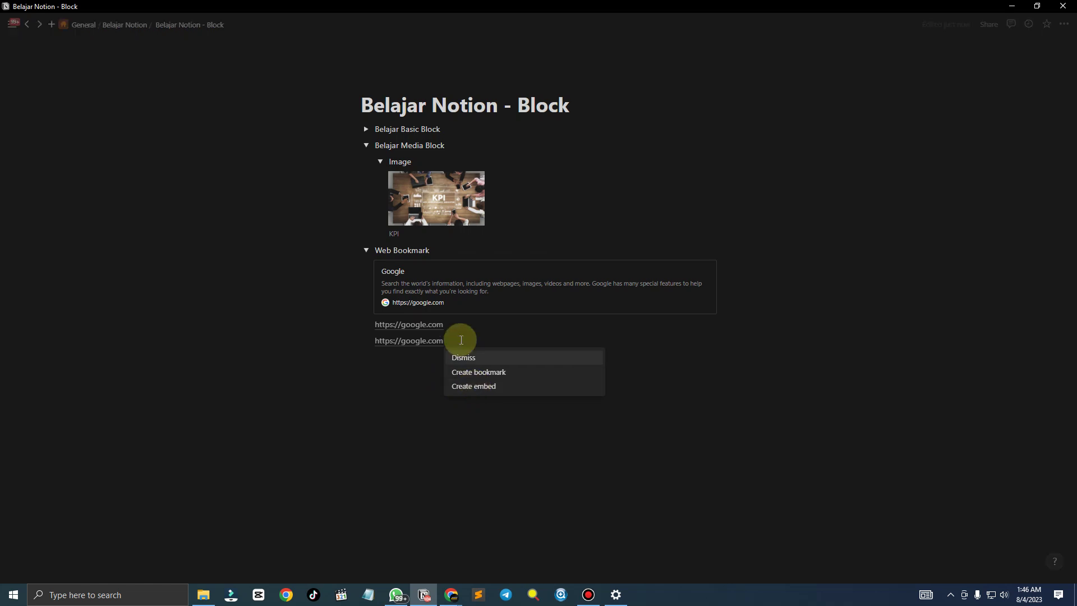
key("ctrl+a")
key("BackSpace")
key("BackSpace")
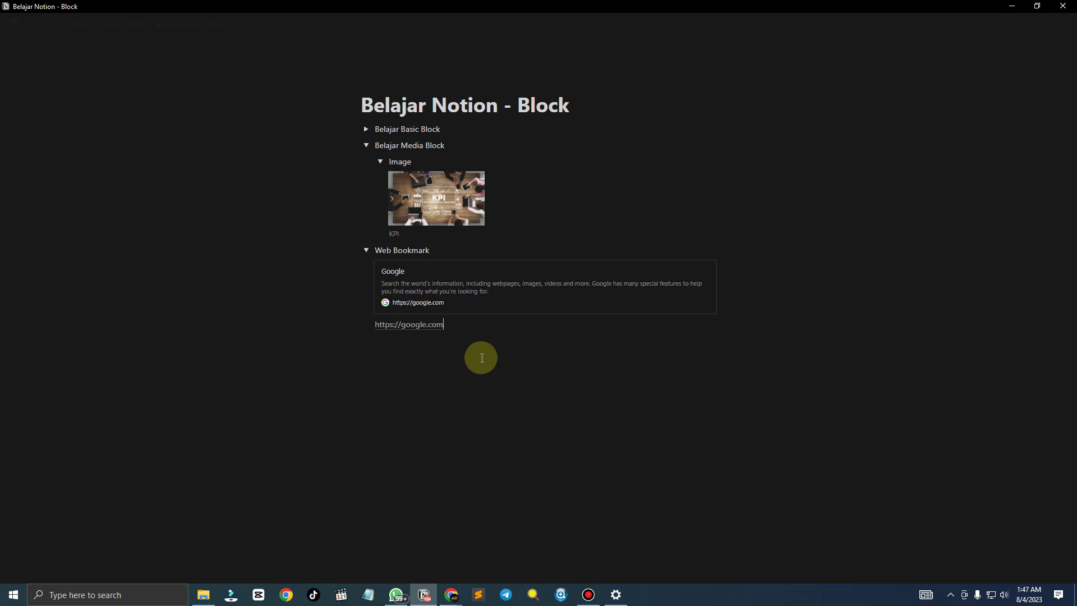
Nest the Web Bookmark toggle under Belajar Media Block with the Google card and link inside, and collapse it and the Image toggle
left_click(379, 250)
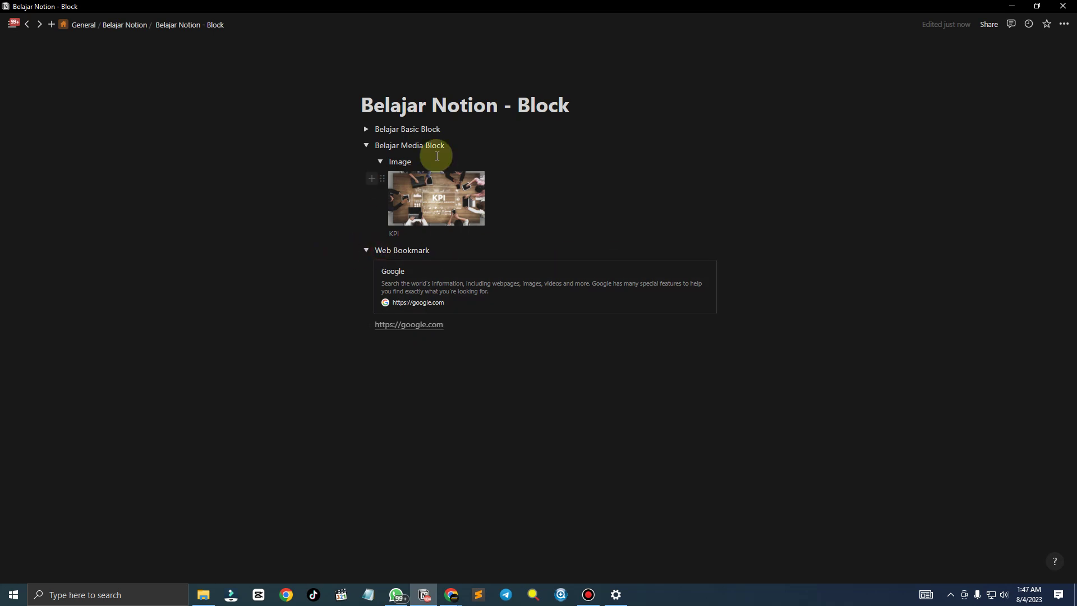
key("Tab")
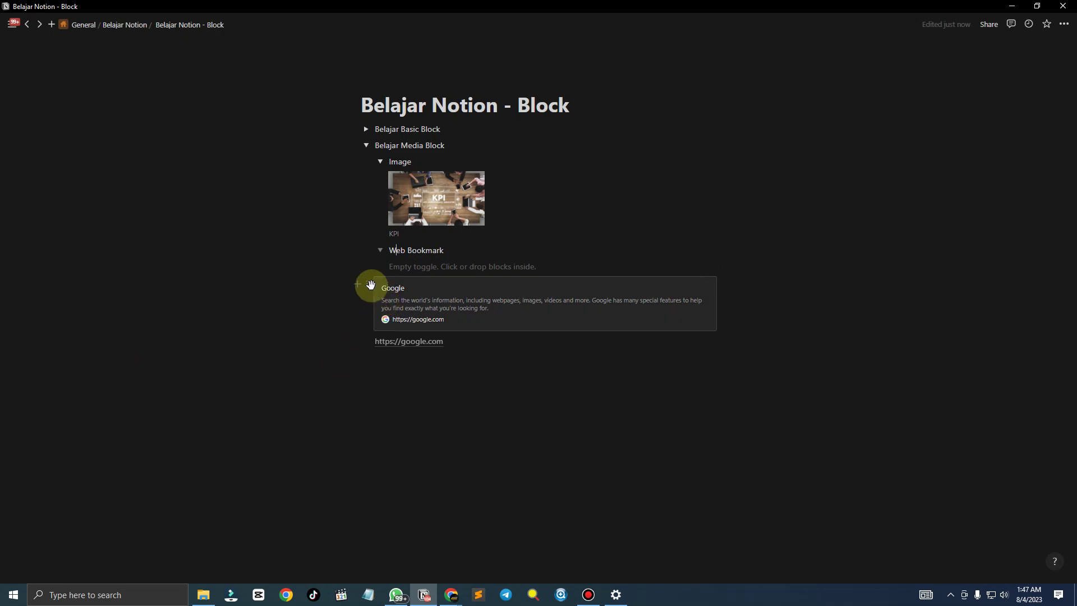
left_click_drag(369, 284, 426, 253)
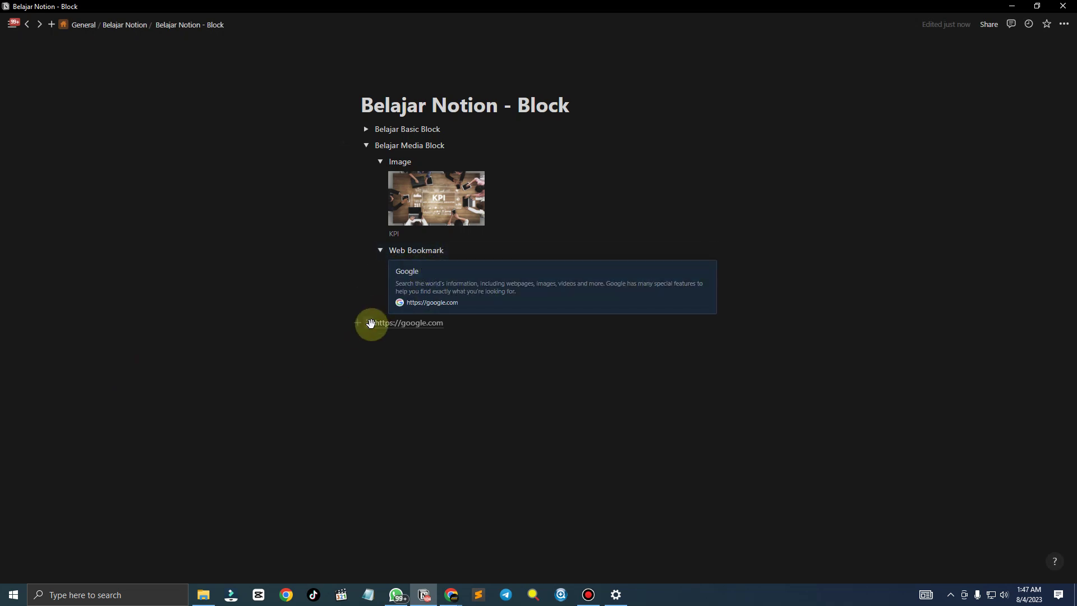
left_click_drag(376, 323, 456, 313)
left_click(381, 162)
left_click(381, 178)
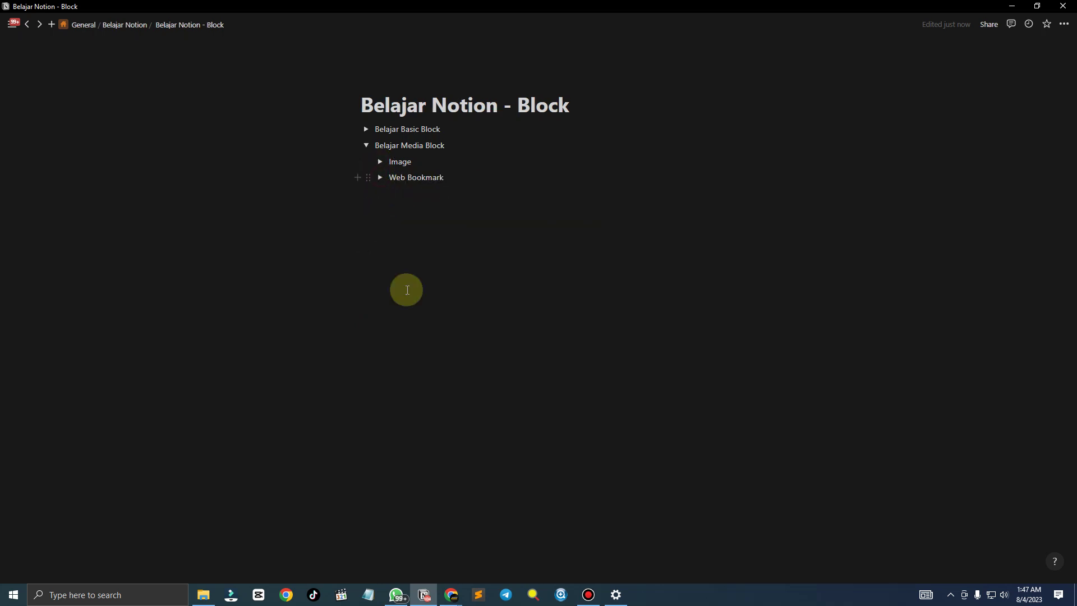
Insert an empty video block below the collapsed Web Bookmark toggle
left_click(408, 224)
type("\\")
key("Return")
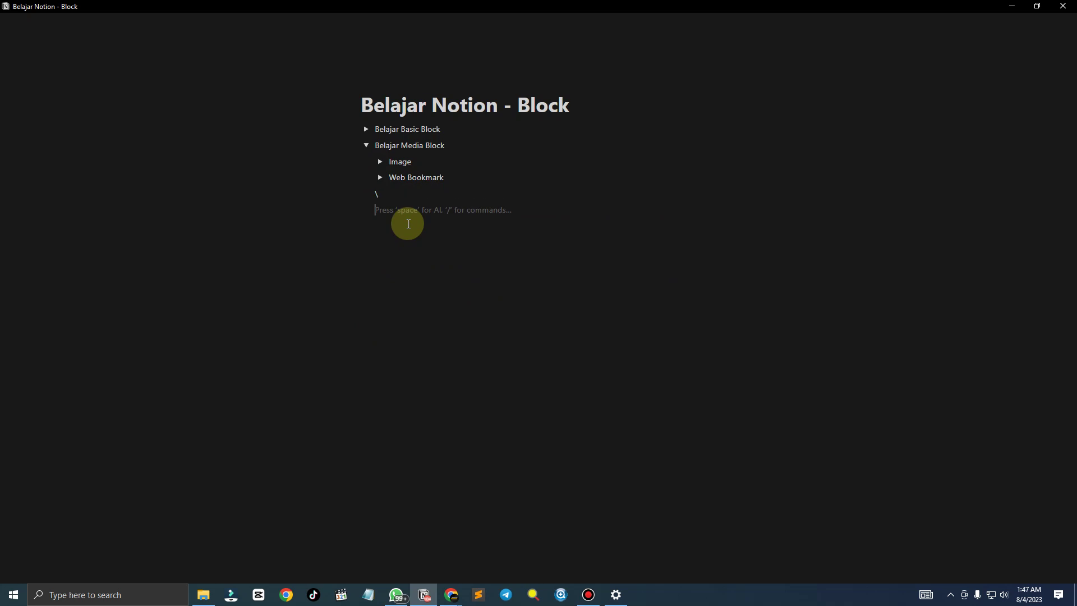
key("BackSpace")
key("BackSpace")
key("Return")
type("/")
scroll(405, 297, "down", 10)
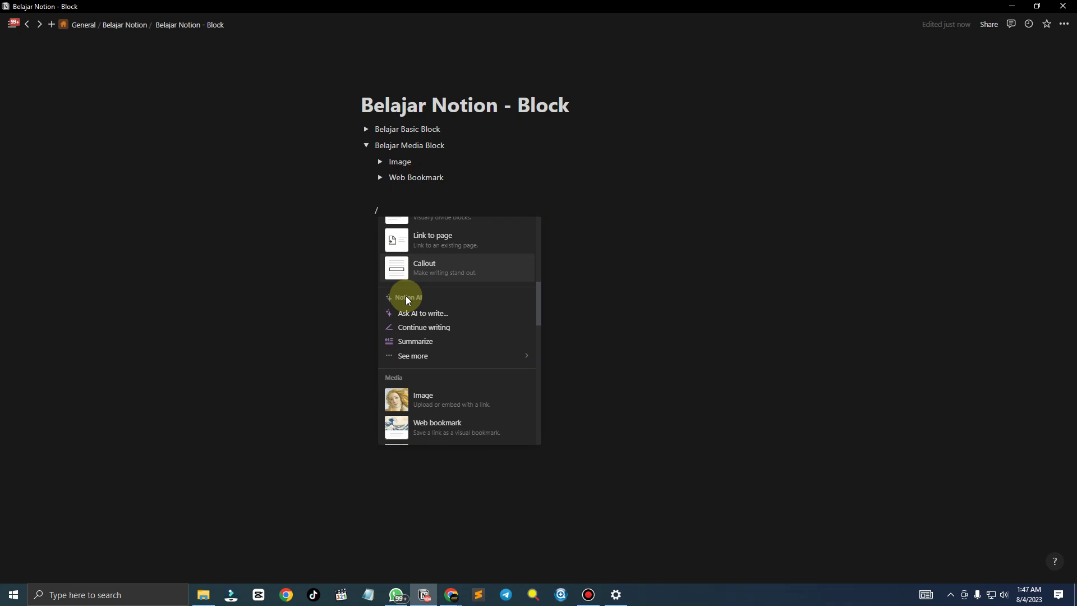
left_click(432, 293)
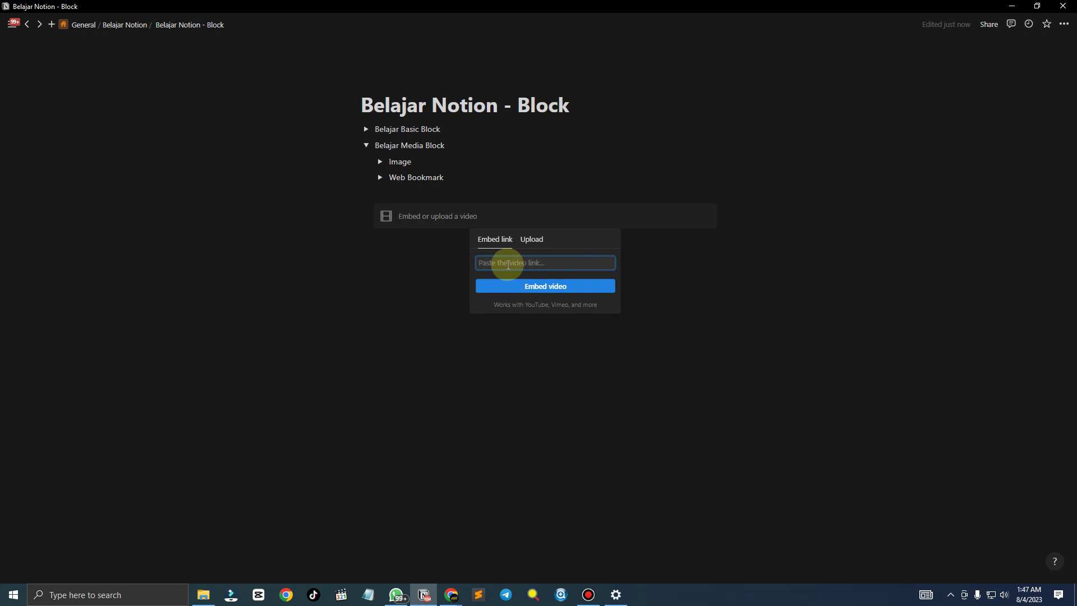
Switch to YouTube in Chrome, open the video "Complete Course On Layout Design (MASTER LAYOUT)", copy its address and pause playback
key("alt+Tab")
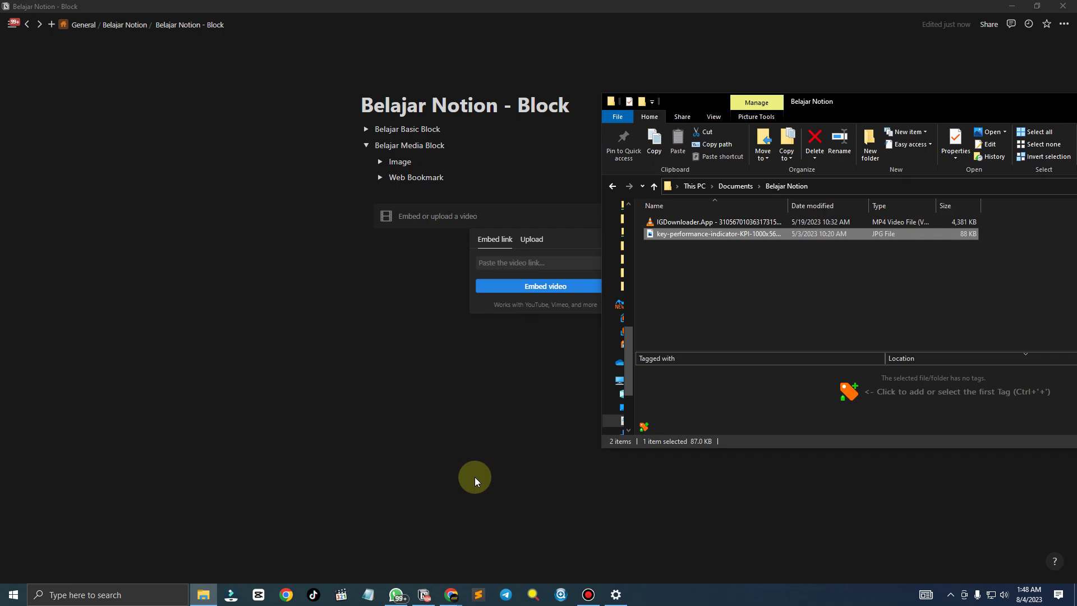
mouse_move(451, 593)
left_click(506, 508)
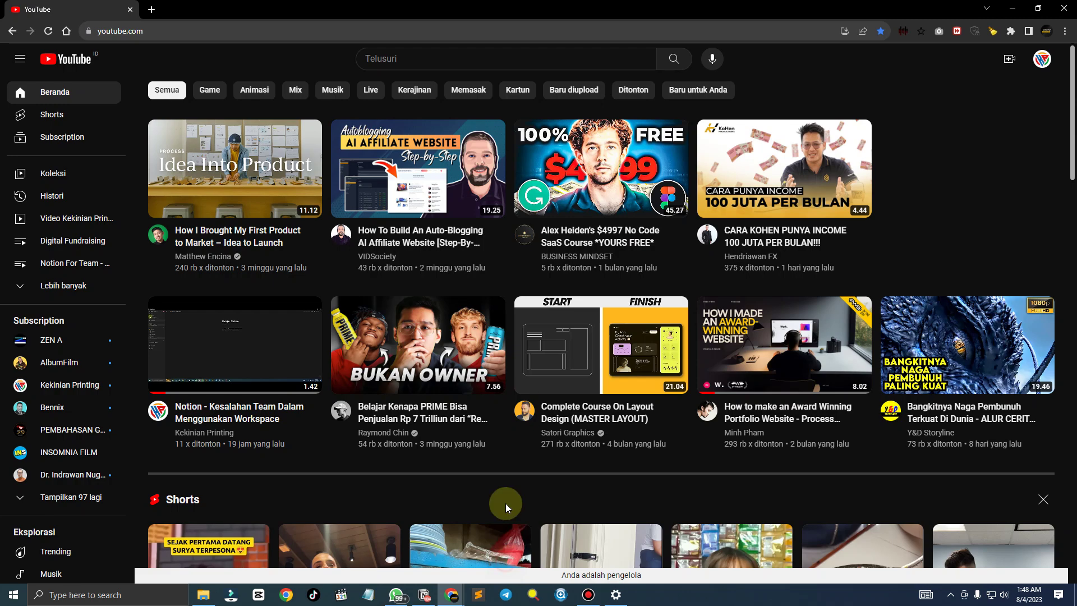
mouse_move(449, 422)
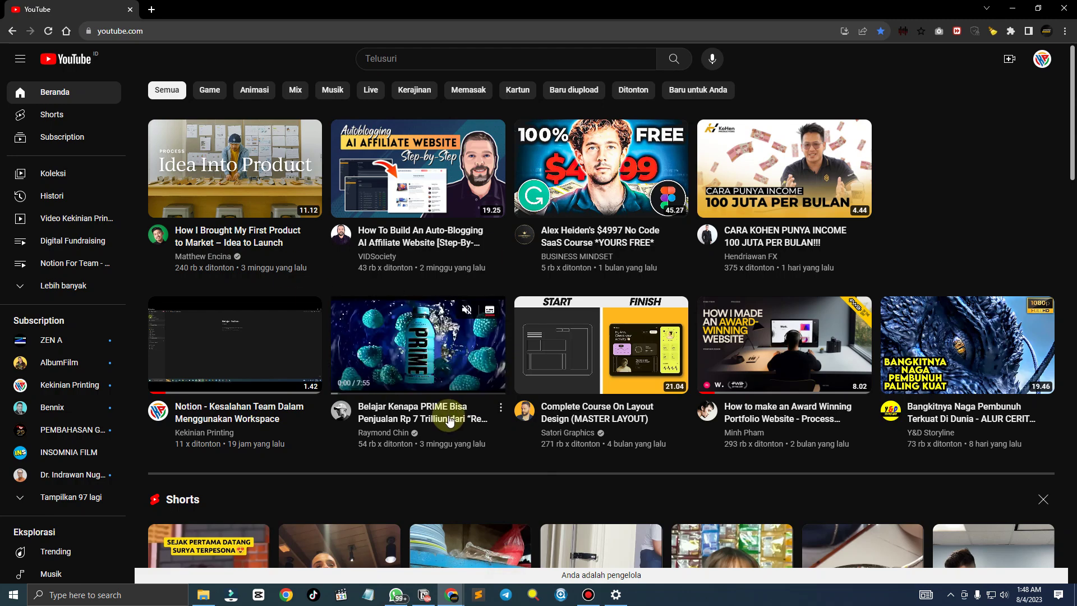
right_click(572, 416)
left_click(617, 477)
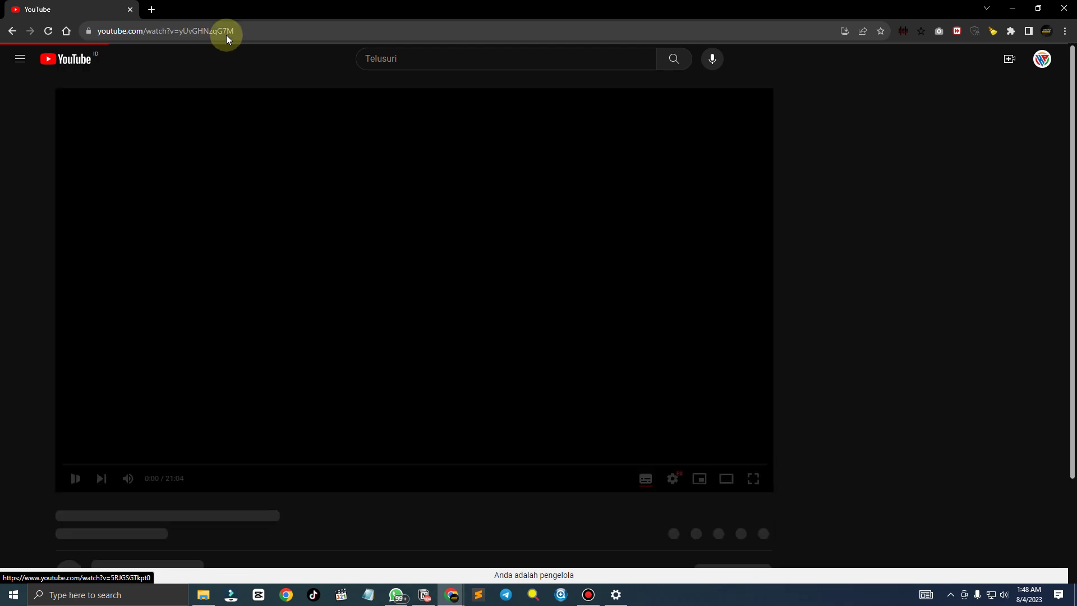
left_click(226, 34)
left_click(242, 315)
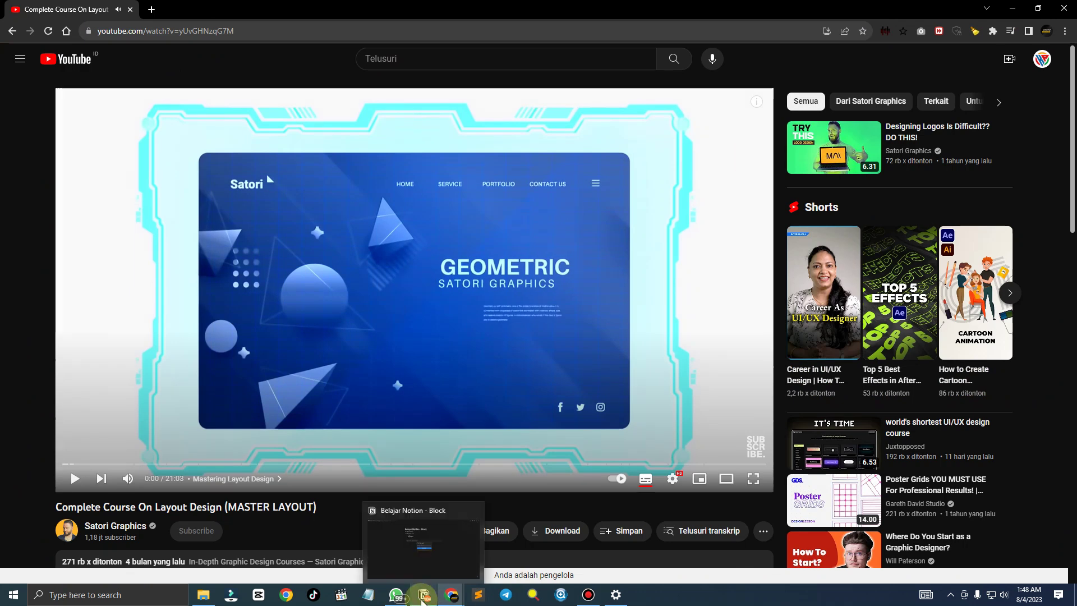
Return to Notion and embed the copied YouTube link in the empty video block
left_click(423, 600)
key("ctrl+v")
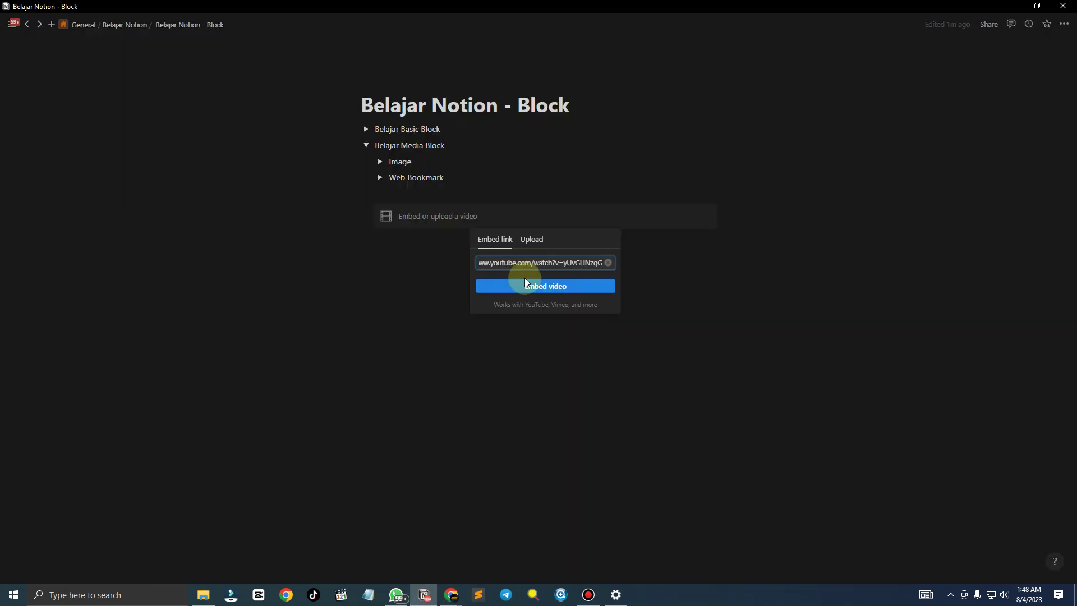
left_click(518, 287)
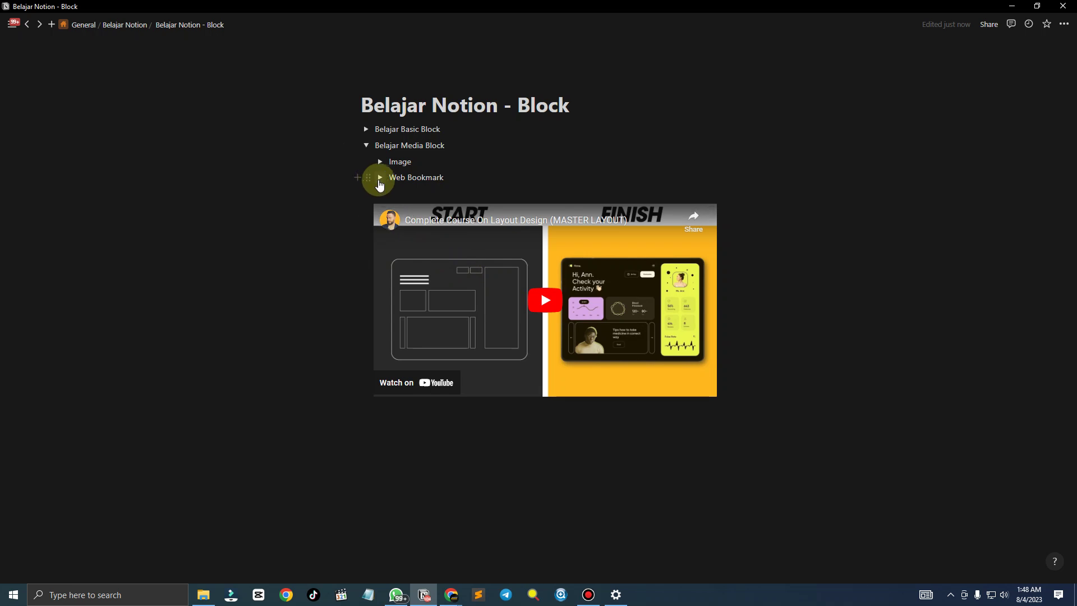
Expand the Web Bookmark toggle, and add a toggle titled "Video" below it that holds the embedded YouTube video
left_click(456, 182)
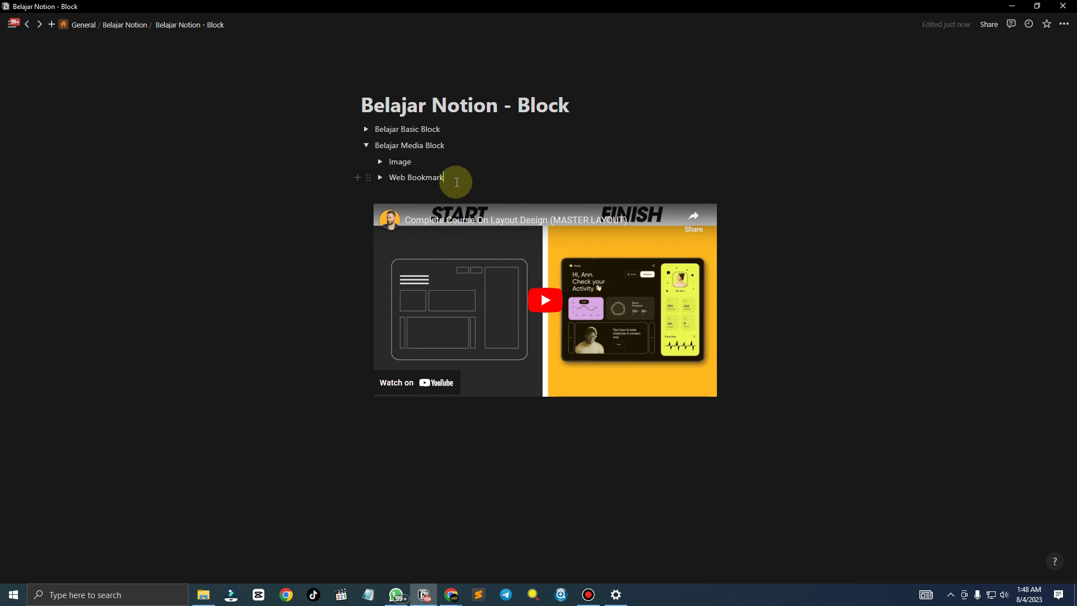
left_click(380, 178)
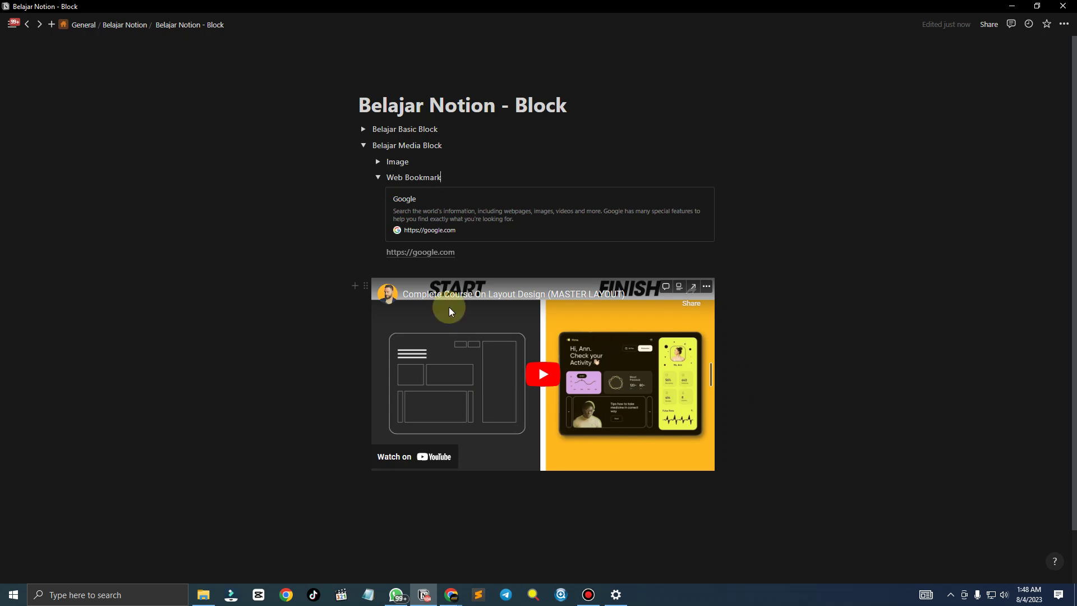
left_click(436, 269)
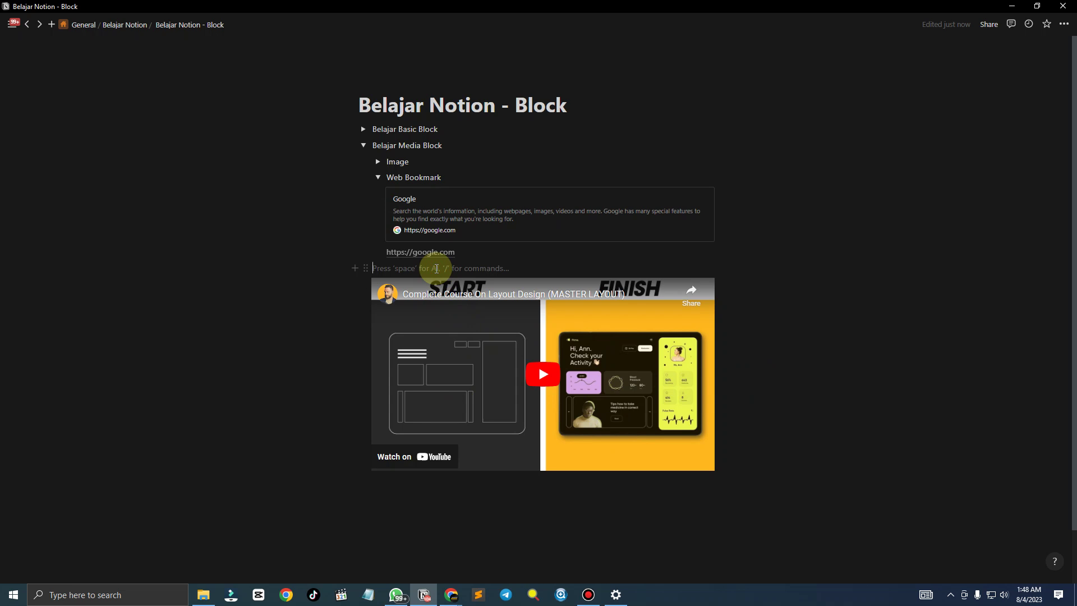
type("/")
scroll(446, 359, "down", 7)
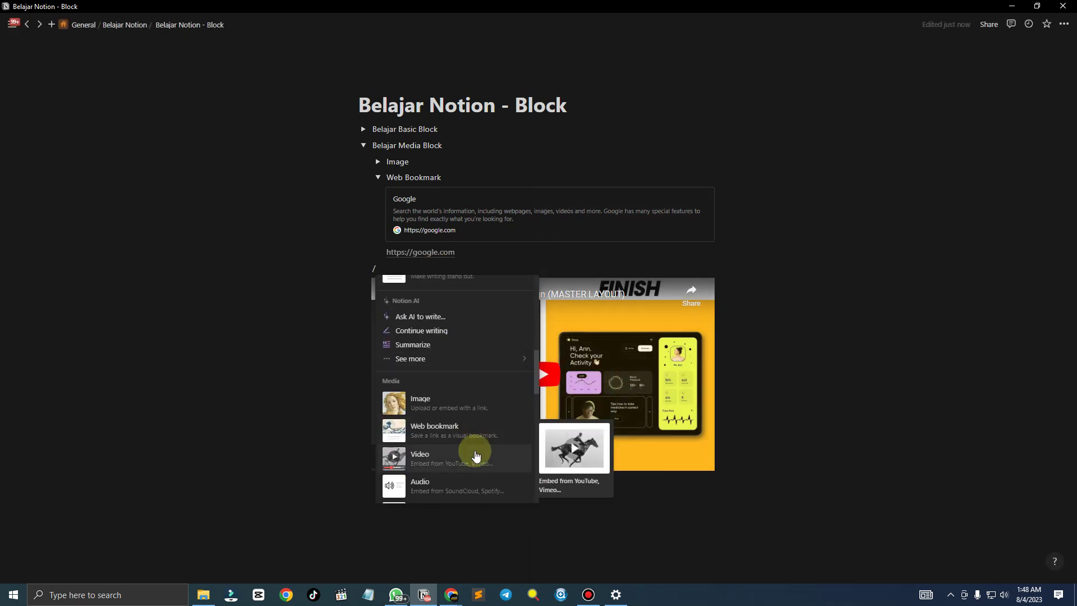
key("BackSpace")
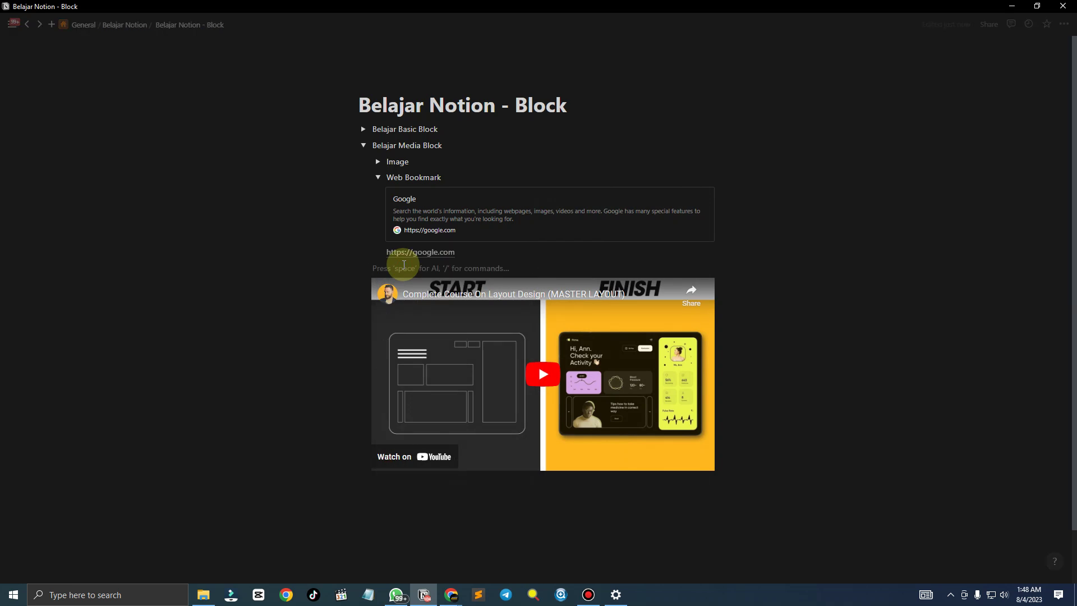
type("> Vi")
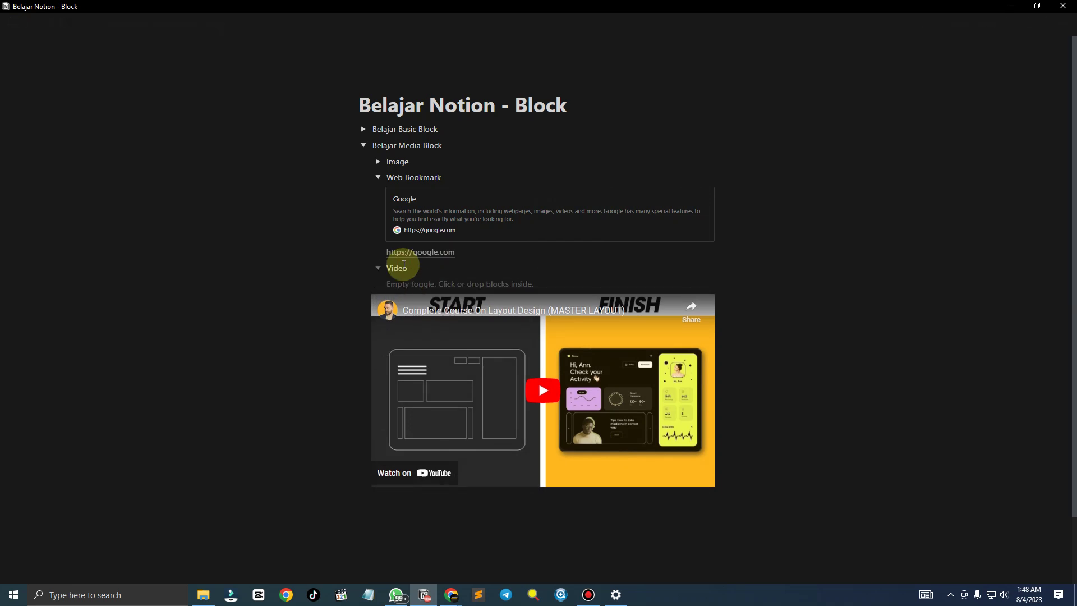
left_click_drag(363, 307, 405, 296)
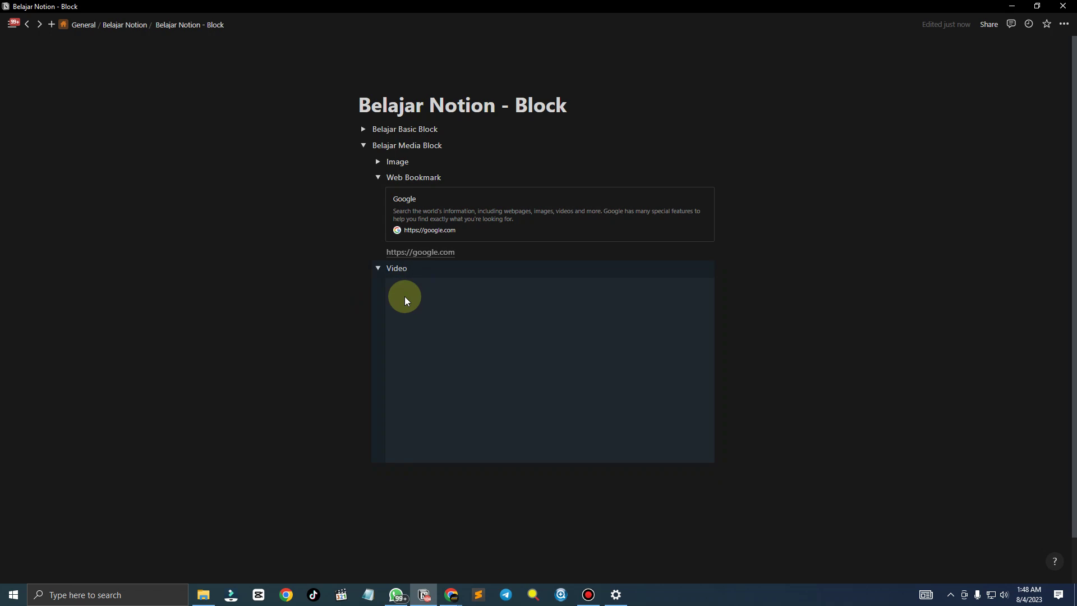
Add a second video block below the embedded YouTube video and show its upload option
left_click(449, 491)
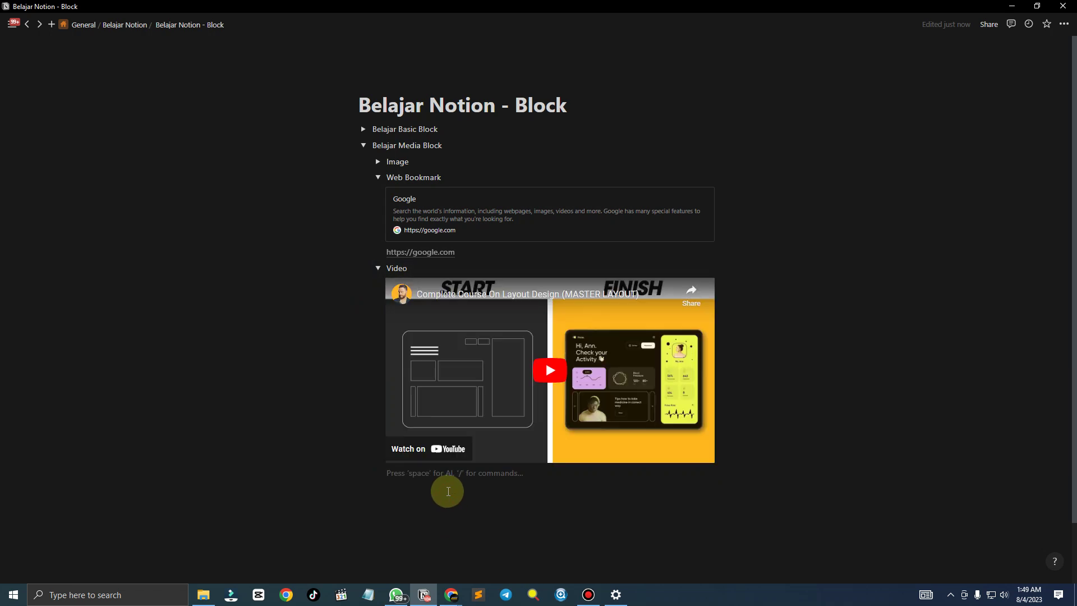
type("/video")
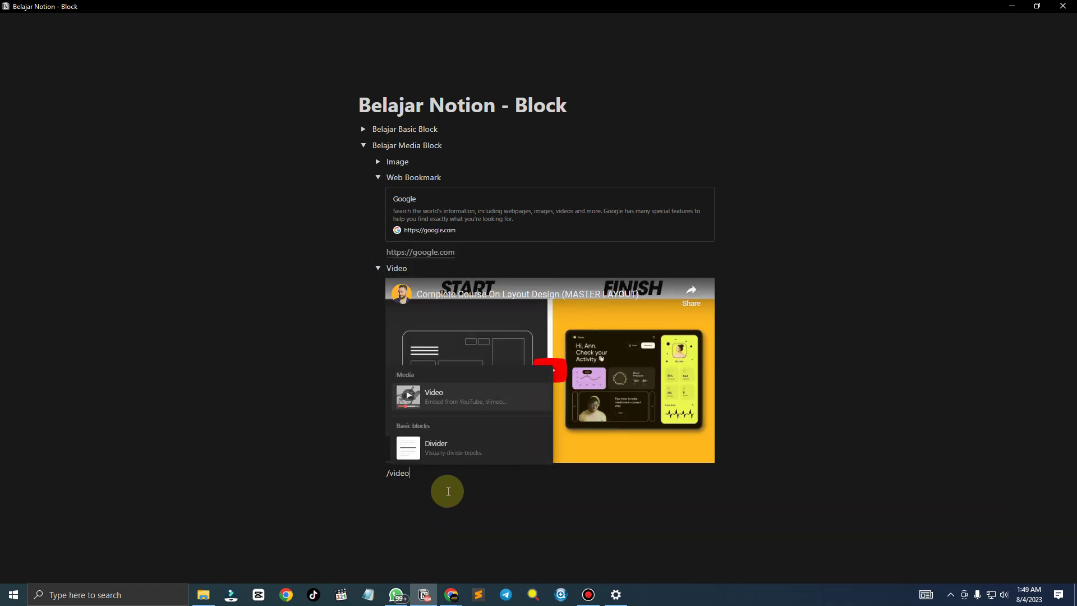
type("e")
key("BackSpace")
key("BackSpace")
key("BackSpace")
key("BackSpace")
key("BackSpace")
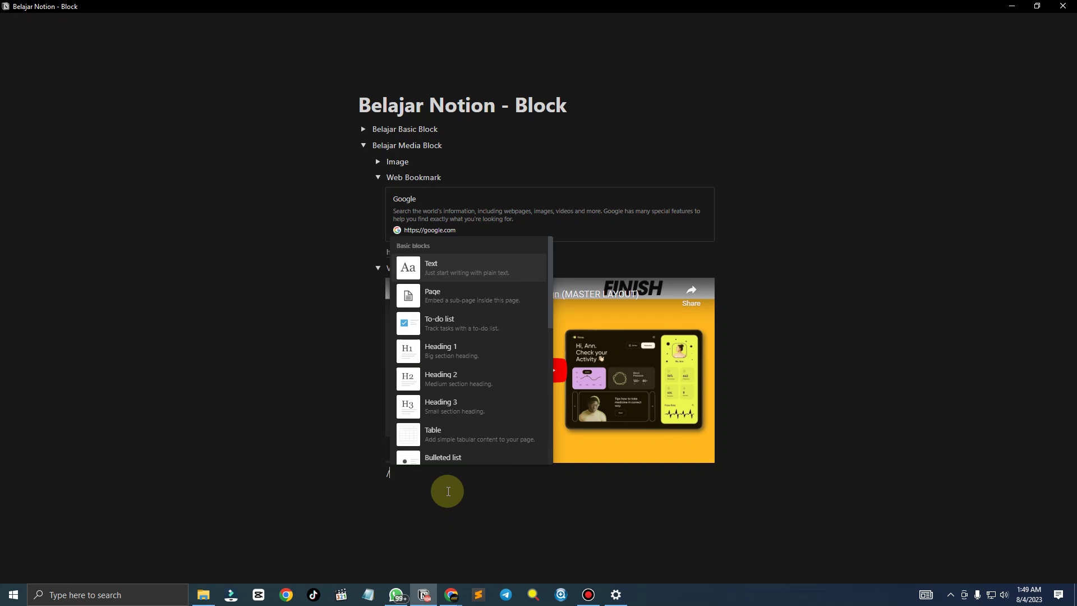
type("/v")
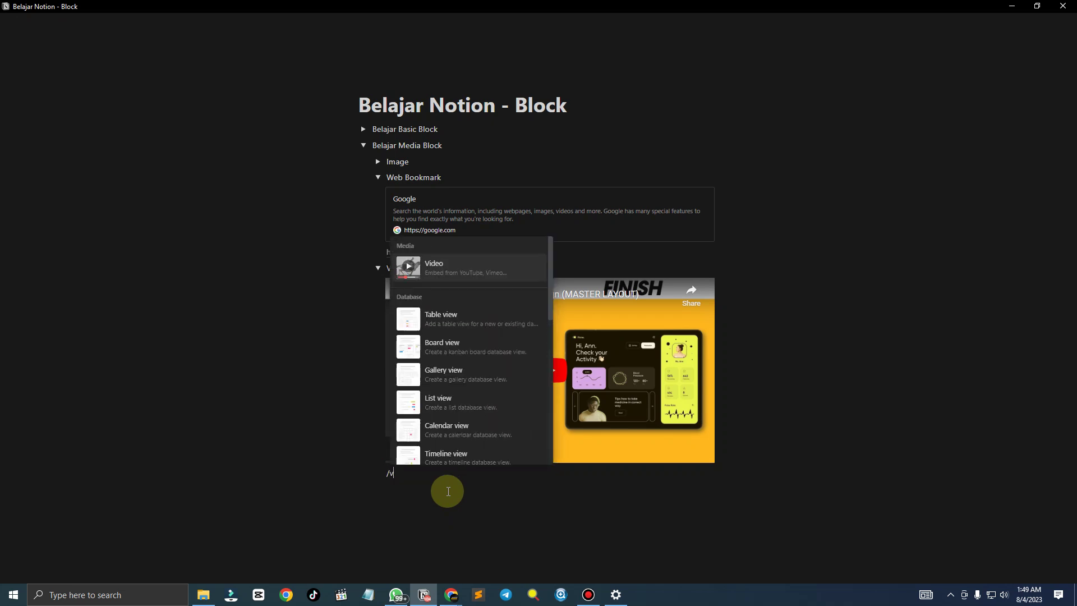
left_click(456, 271)
left_click(536, 502)
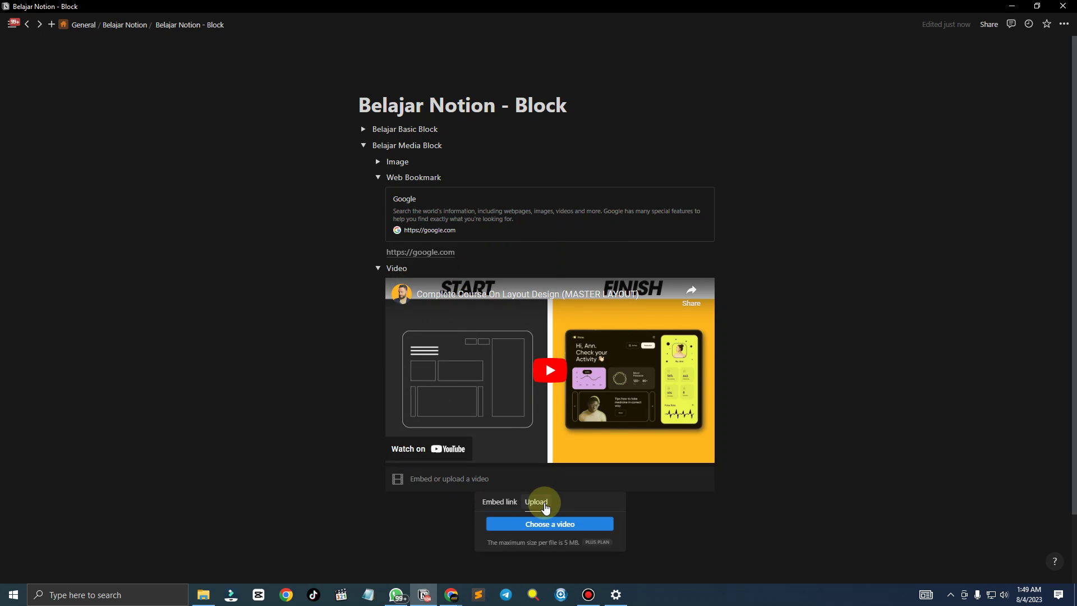
Delete the empty video block below the embedded YouTube video
left_click(401, 497)
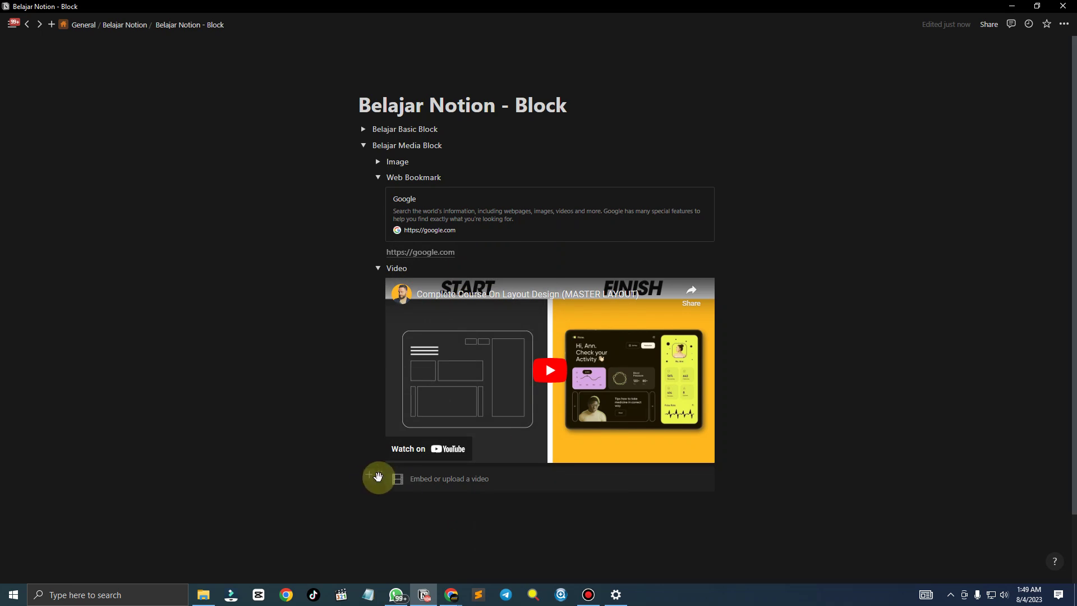
left_click(380, 478)
left_click(313, 410)
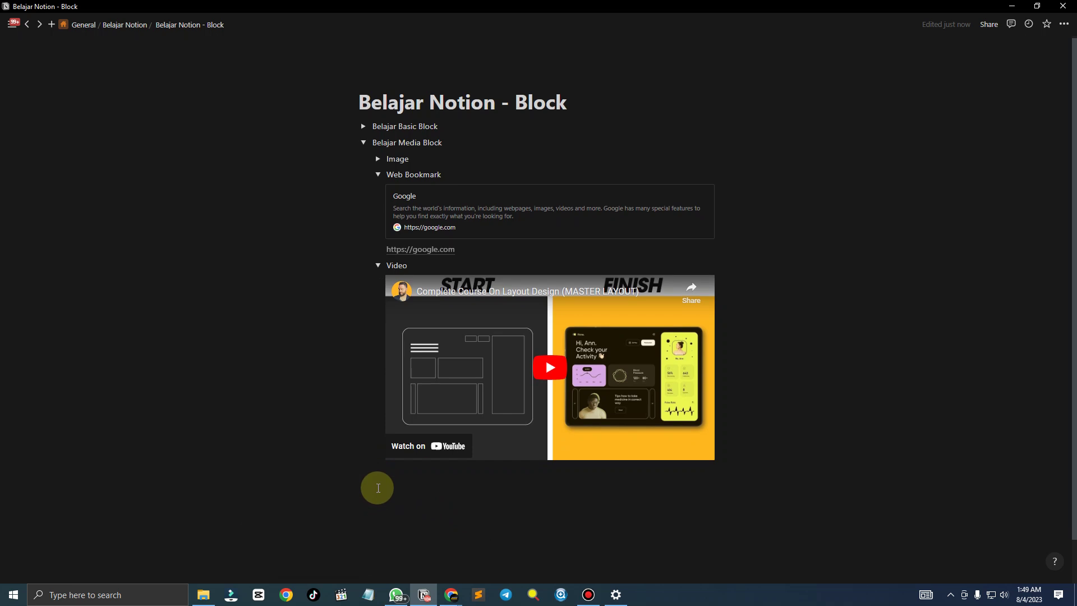
Preview the MP4 video from the Belajar Notion folder, close the player, and add the file below the embedded YouTube video in Notion
left_click(203, 595)
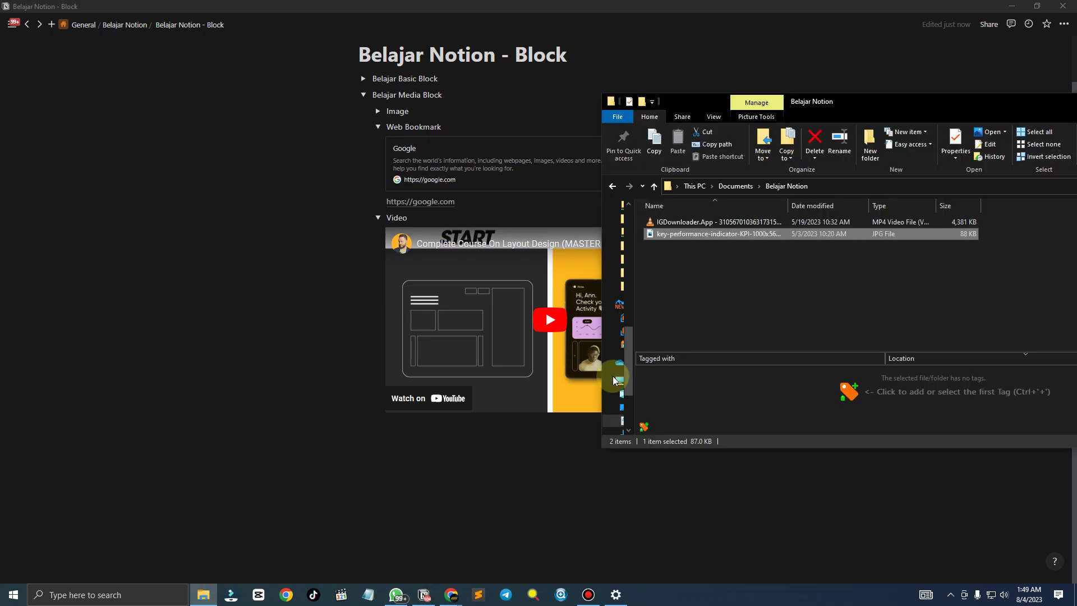
double_click(683, 223)
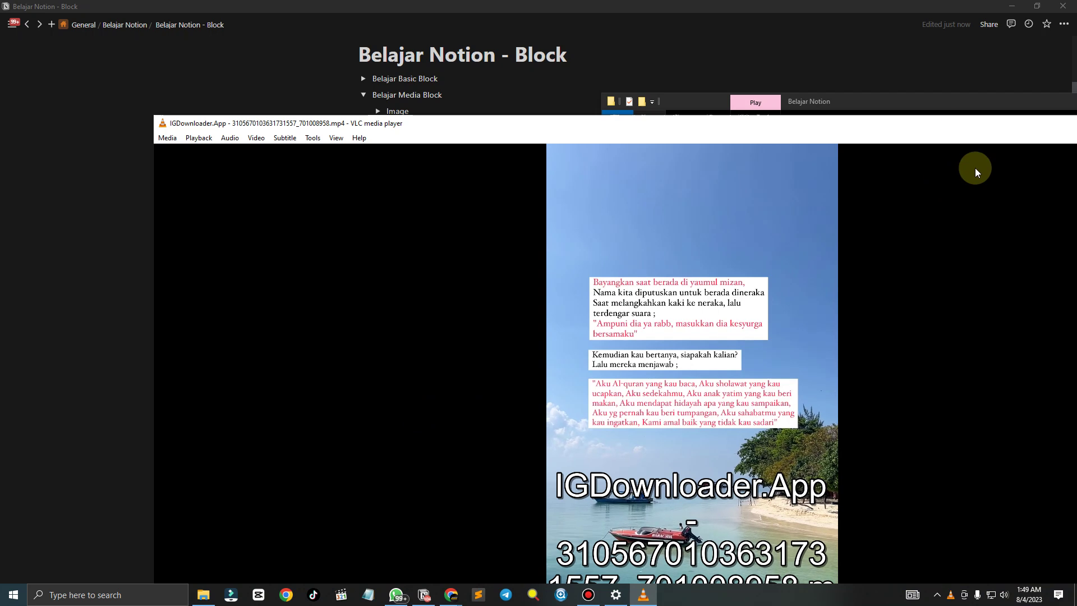
left_click_drag(956, 123, 790, 121)
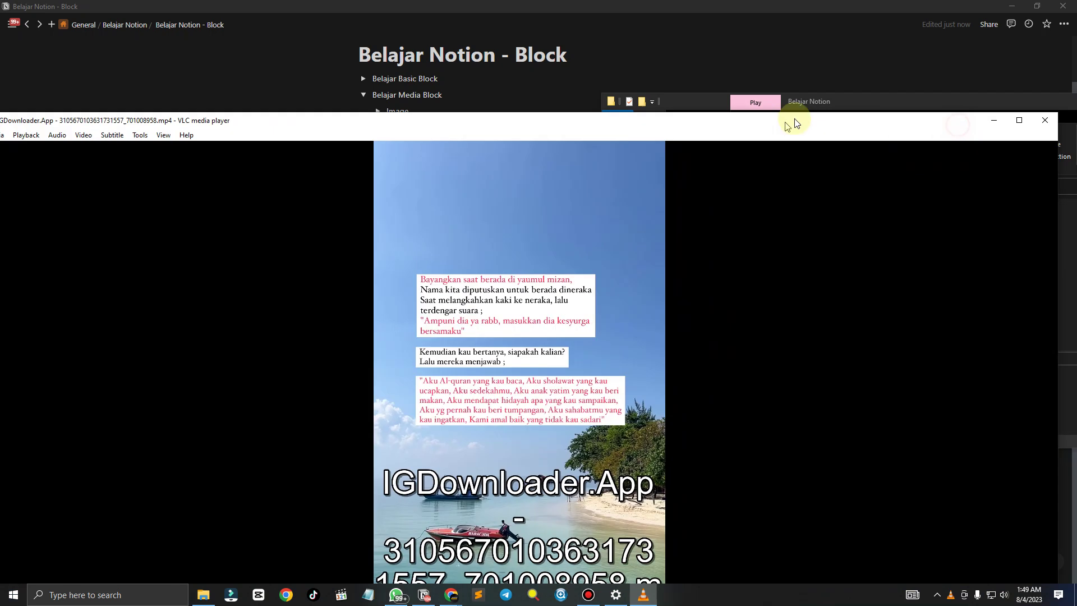
left_click(1046, 123)
left_click_drag(705, 221, 426, 431)
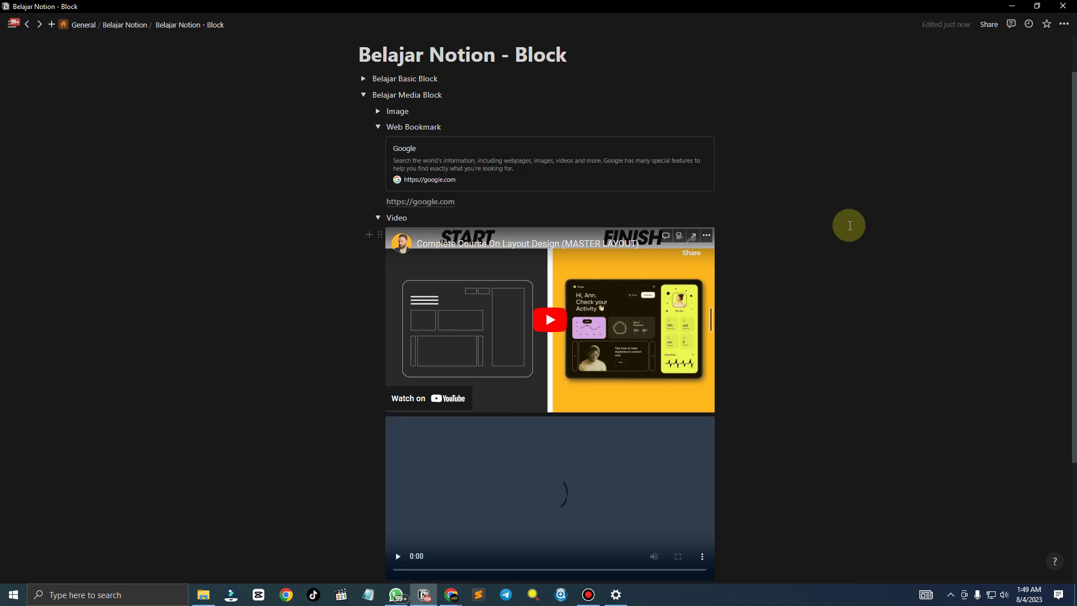
Look over the uploaded MP4 video on the page and start a comment on its block
scroll(706, 381, "down", 2)
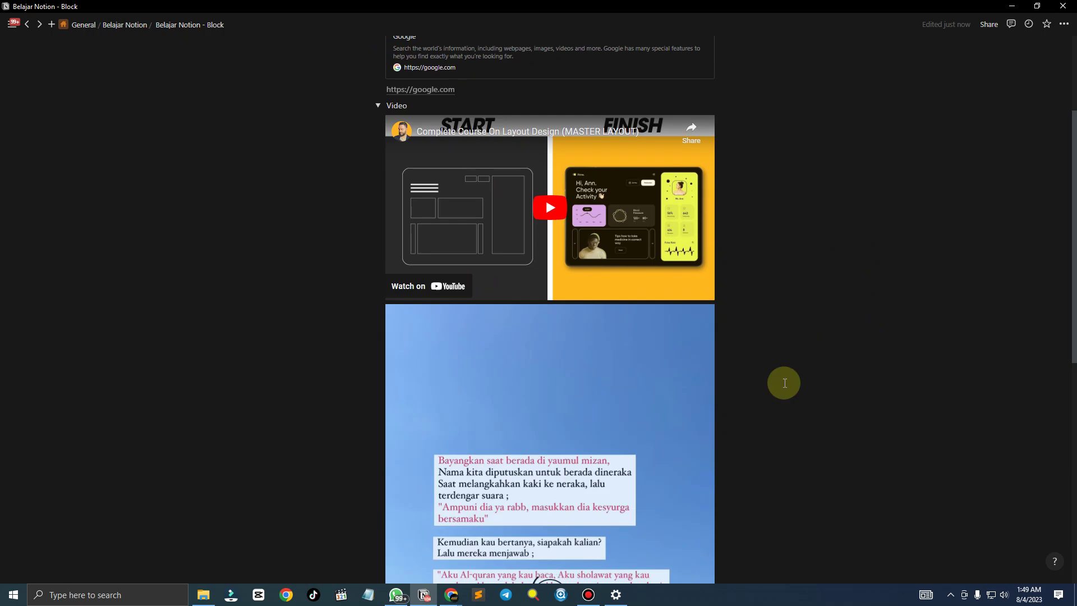
scroll(833, 433, "down", 4)
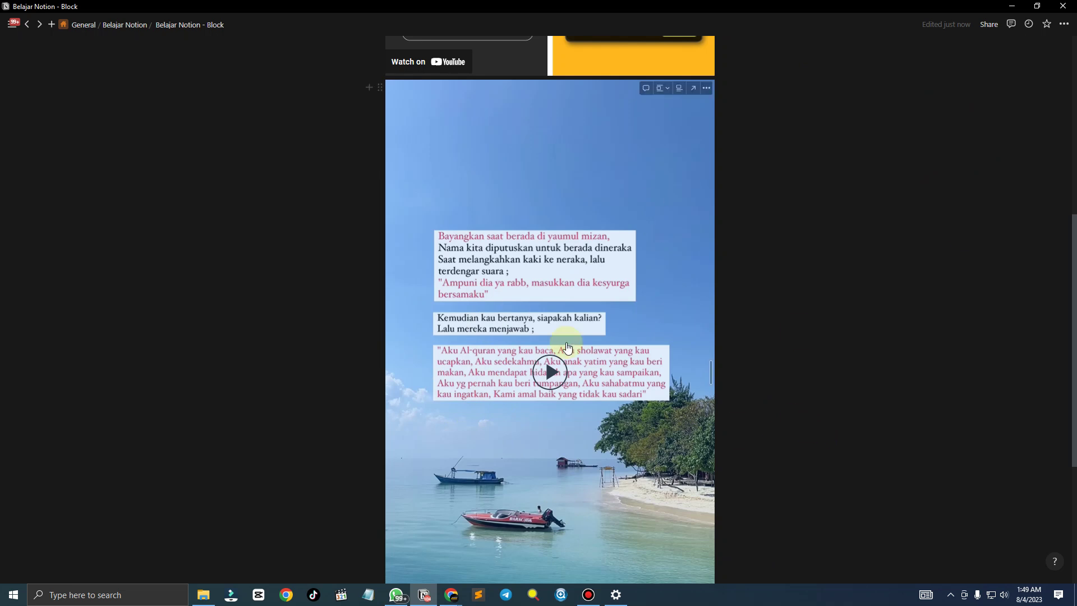
scroll(583, 425, "up", 5)
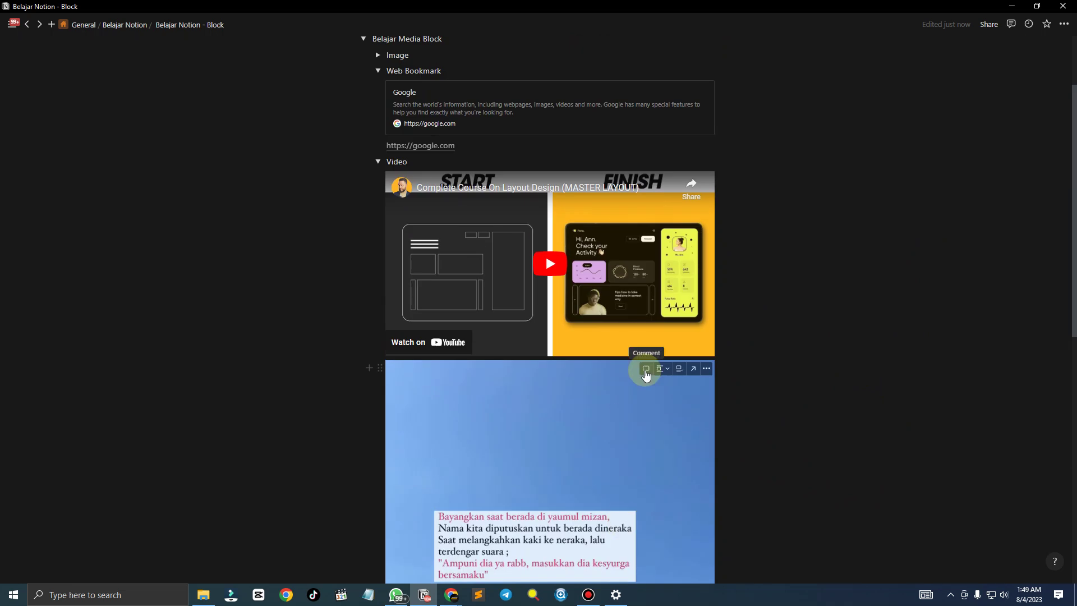
left_click(645, 370)
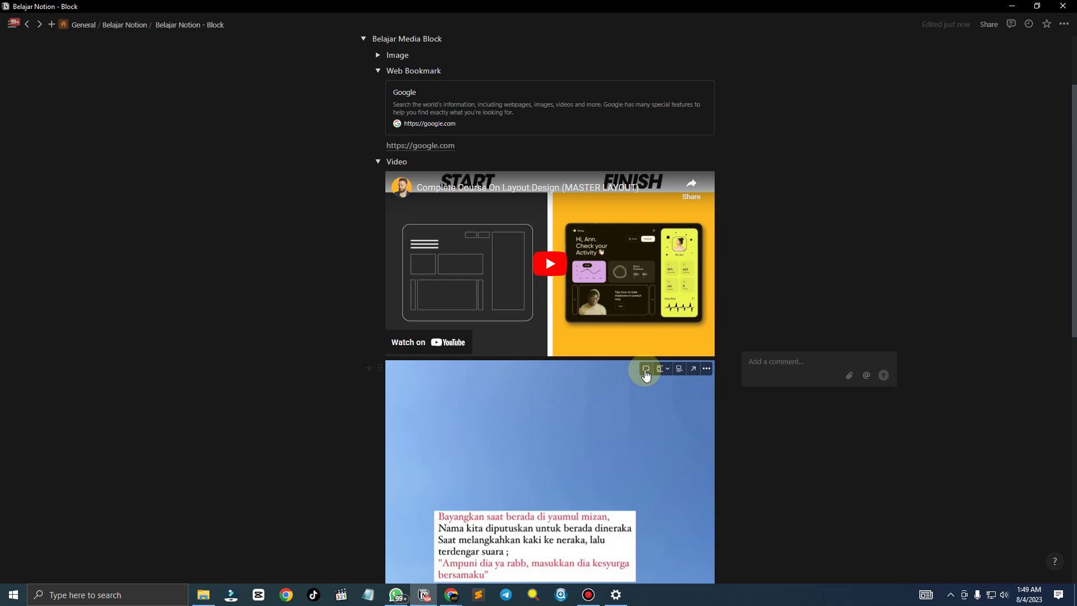
type("Tolong cek video ini")
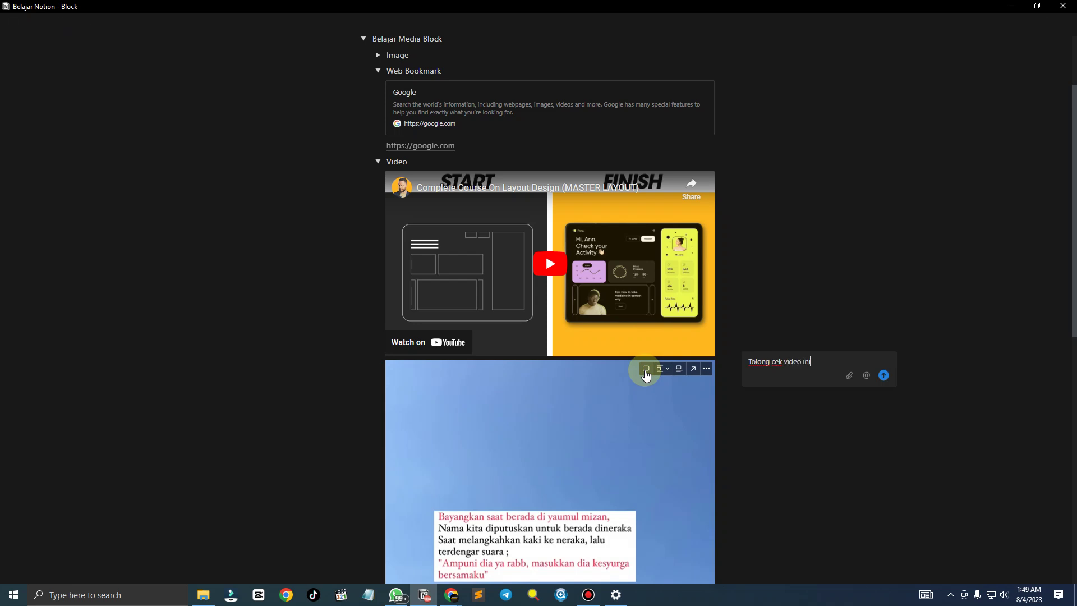
type("Saya ingin tulisannya lebih")
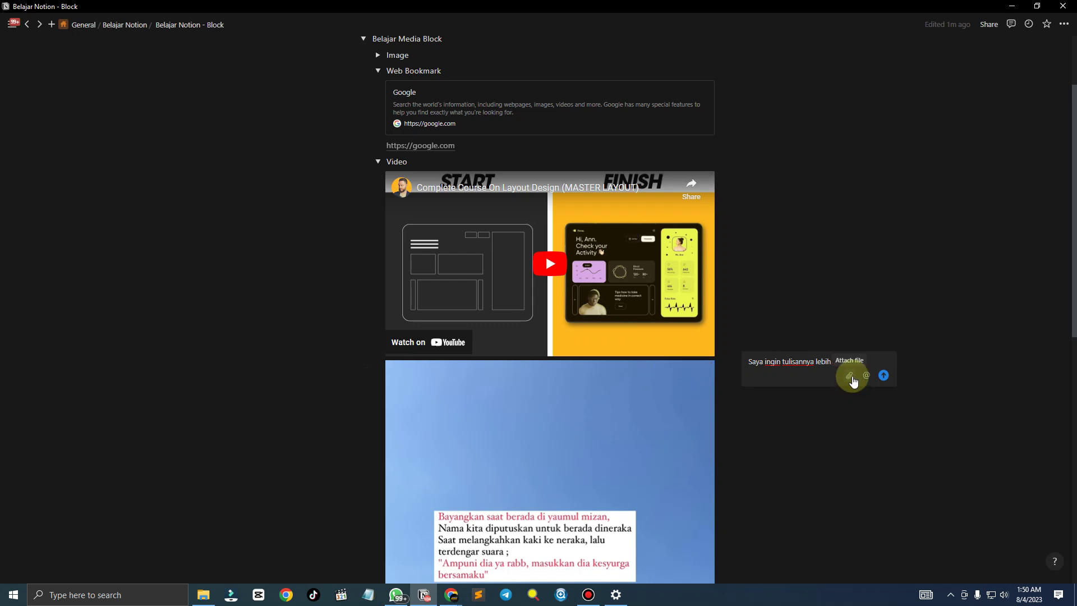
type("besar")
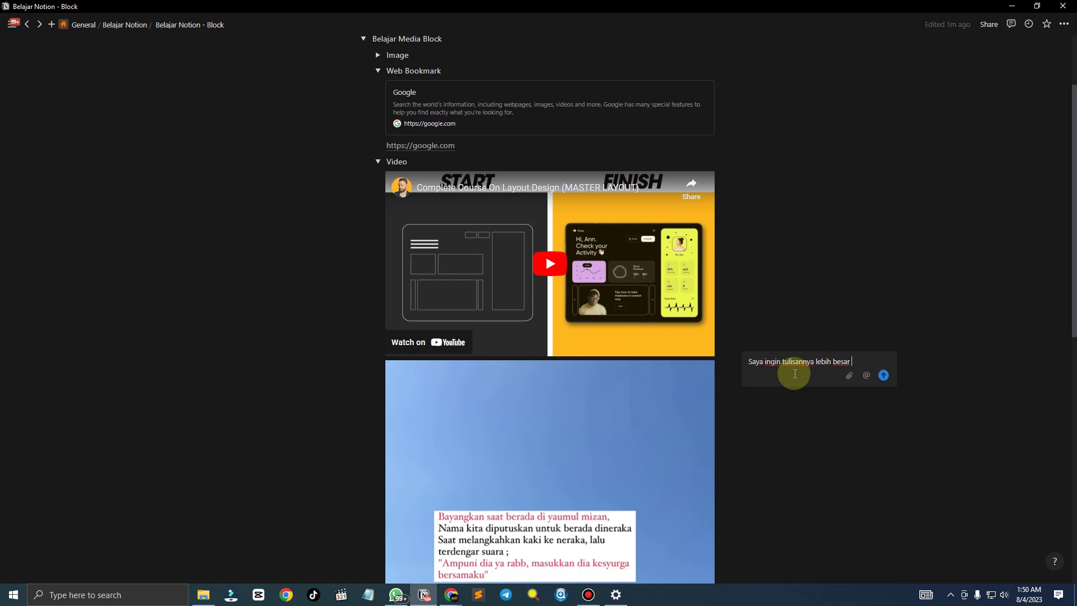
Replace the draft with "Tolong ikutin guideline ini", add a Belajar Notion page link and a mention of the workspace member, and send the comment
key("ctrl+a")
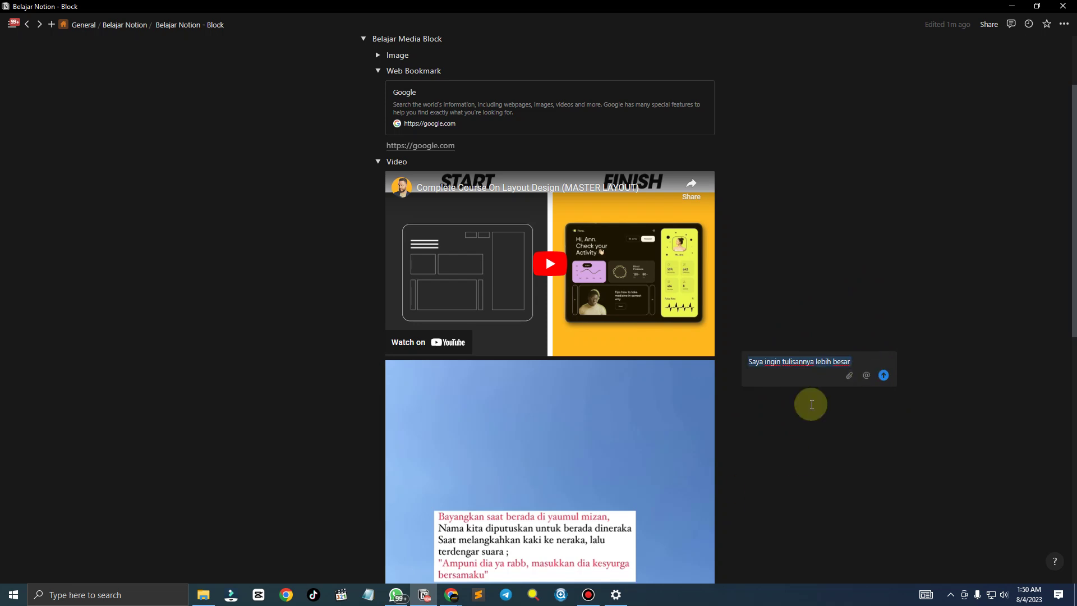
type("Tolong ikutin guid")
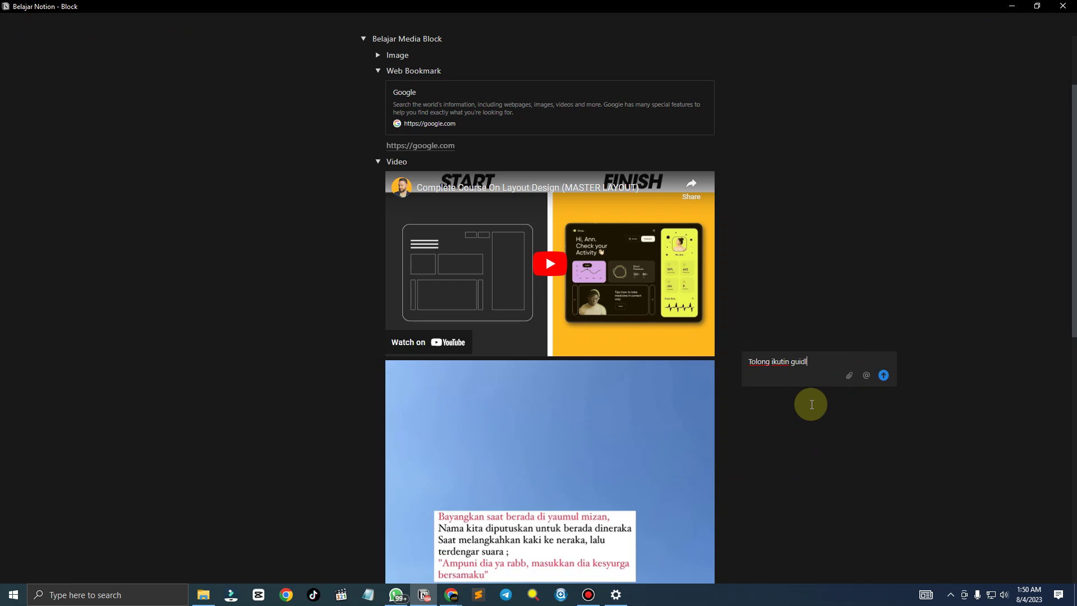
type("eline ini ")
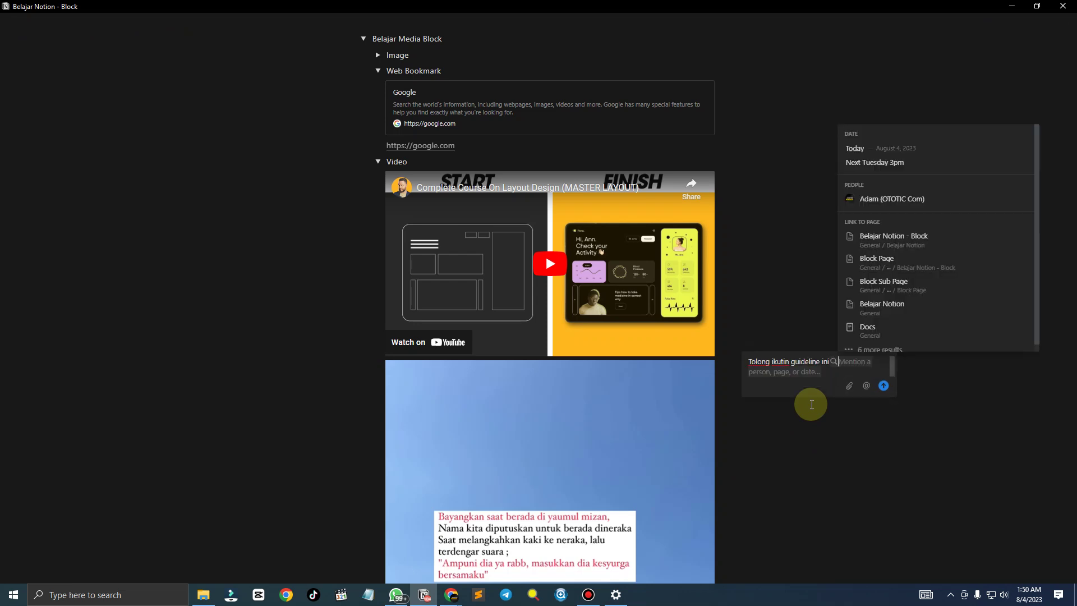
type("@bela")
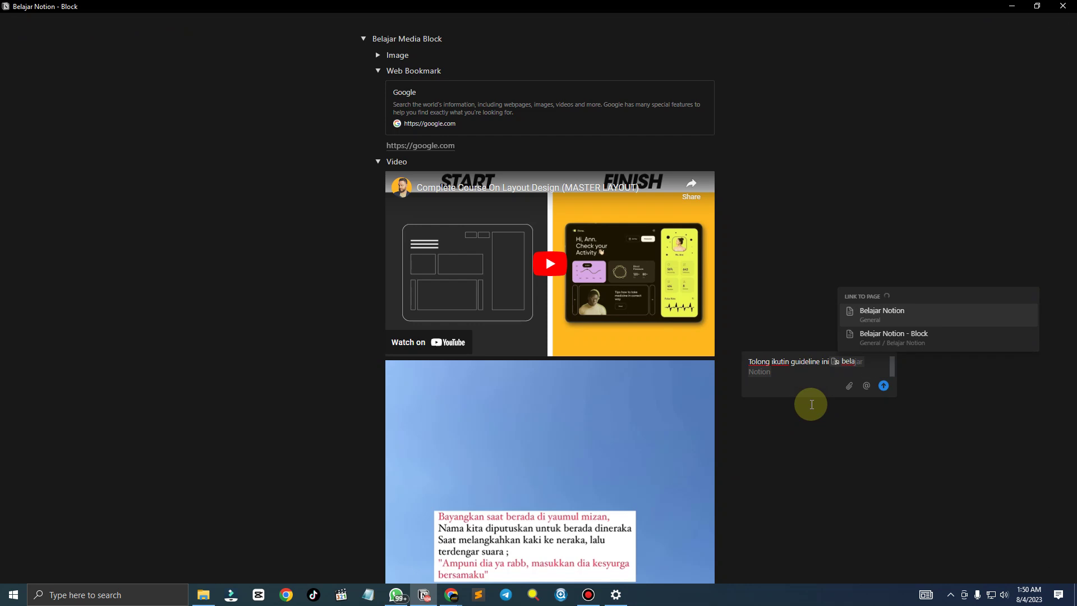
key("Return")
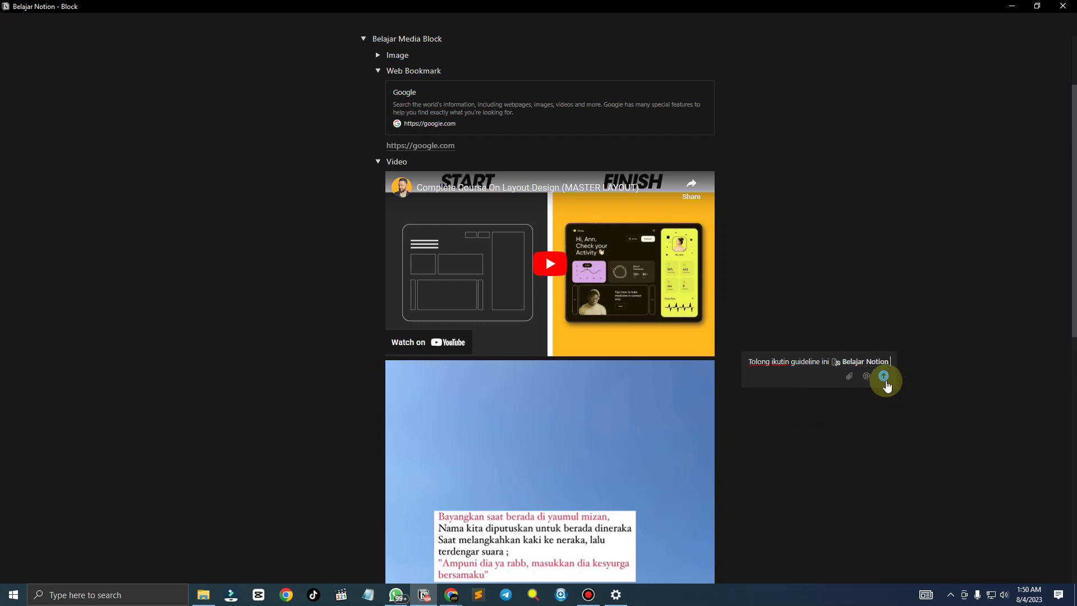
left_click(866, 375)
left_click(800, 211)
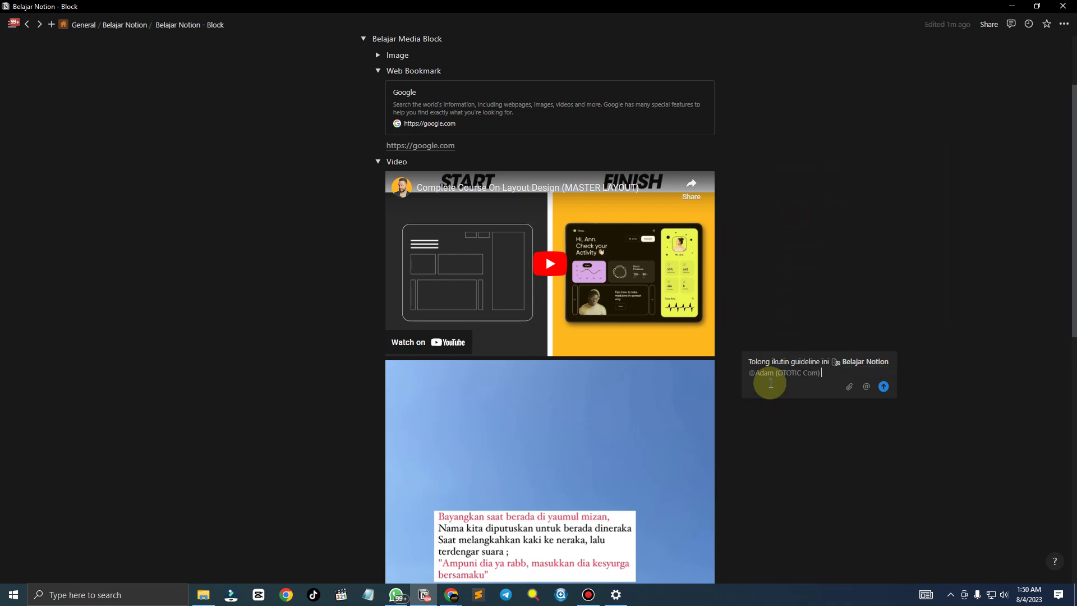
left_click(883, 386)
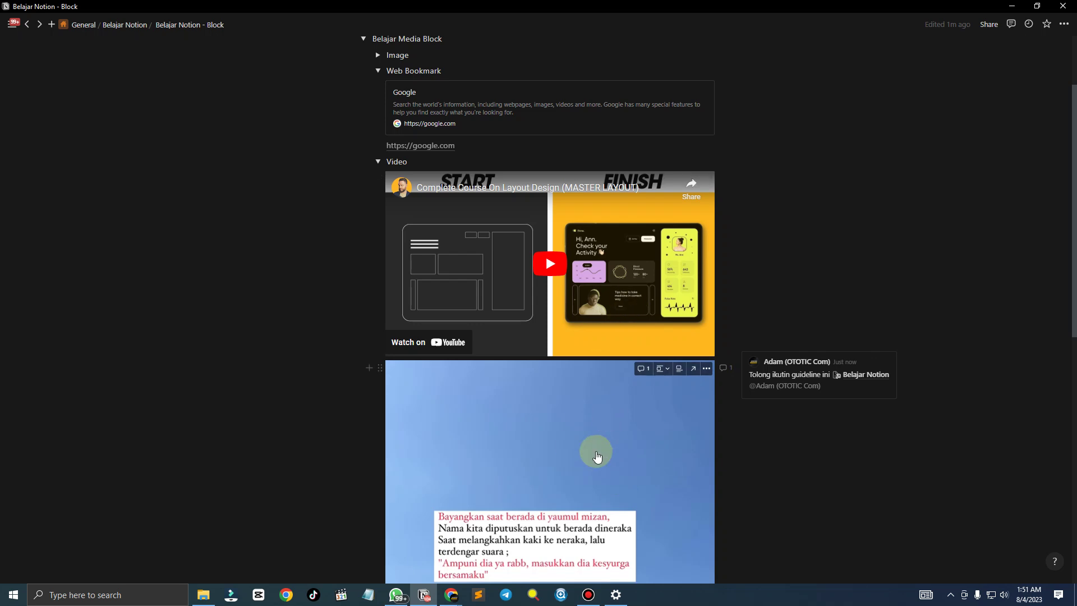
Add a comment field under the page title, and collapse the Video and Web Bookmark toggles
scroll(597, 452, "up", 2)
left_click(480, 84)
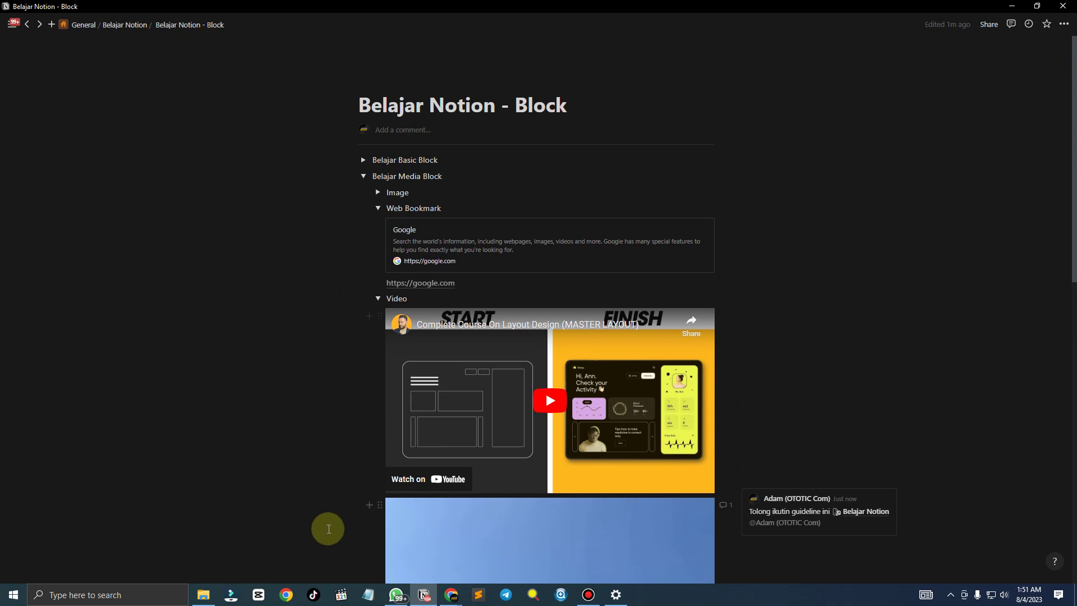
scroll(330, 527, "down", 7)
scroll(330, 528, "up", 3)
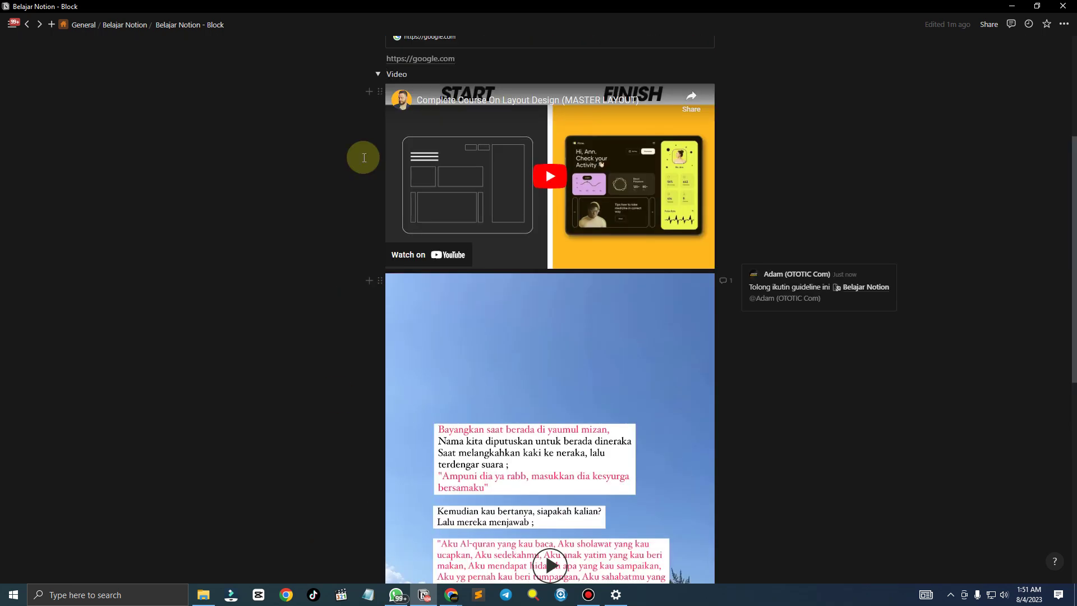
scroll(337, 471, "up", 3)
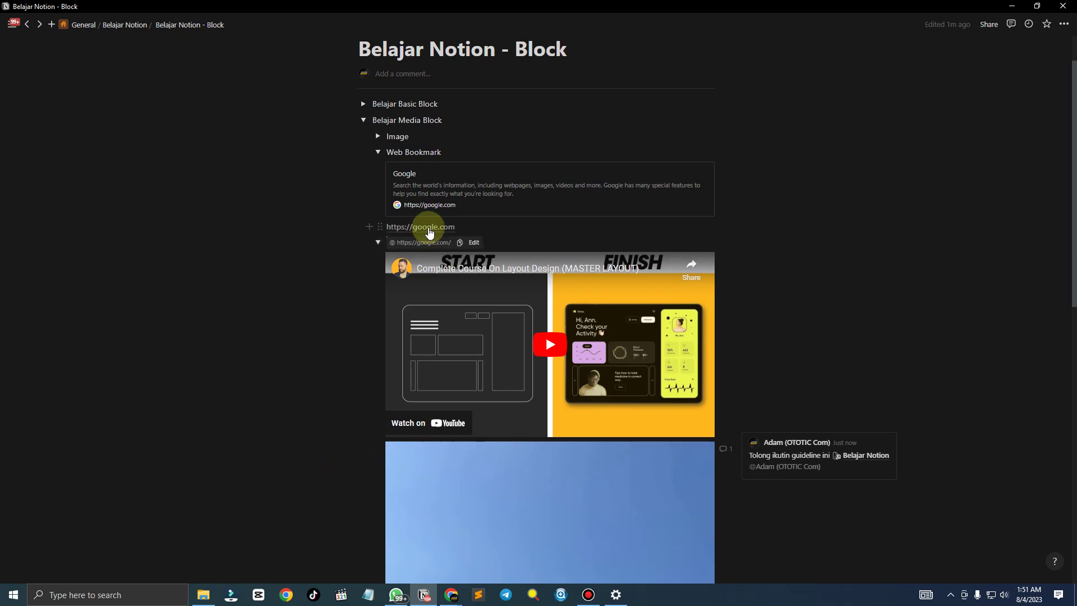
left_click(378, 242)
left_click(383, 212)
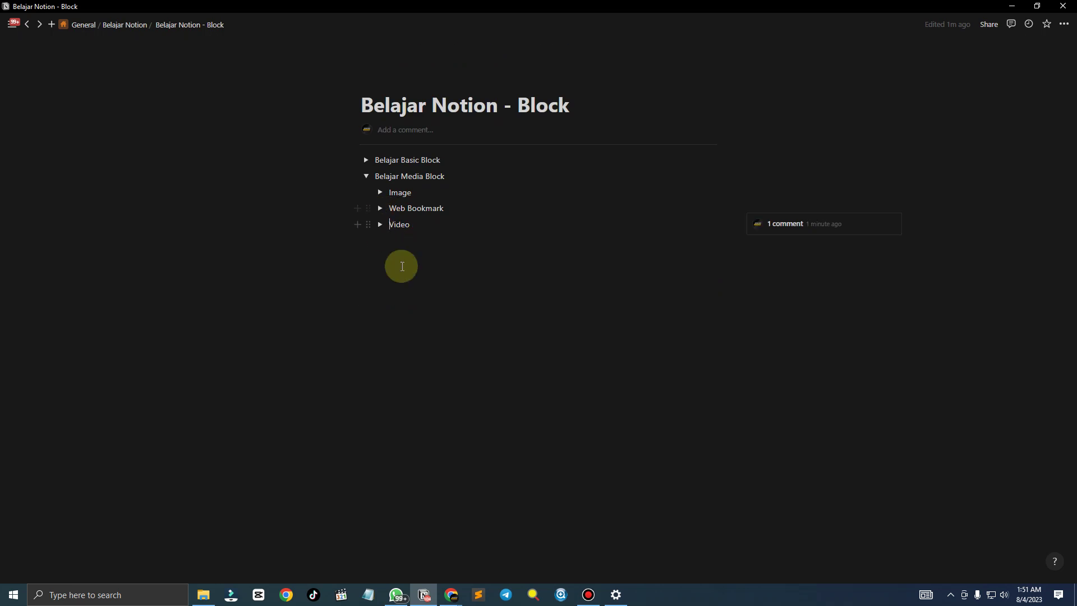
Insert an audio block below the Video toggle and show its embed link option
left_click(429, 236)
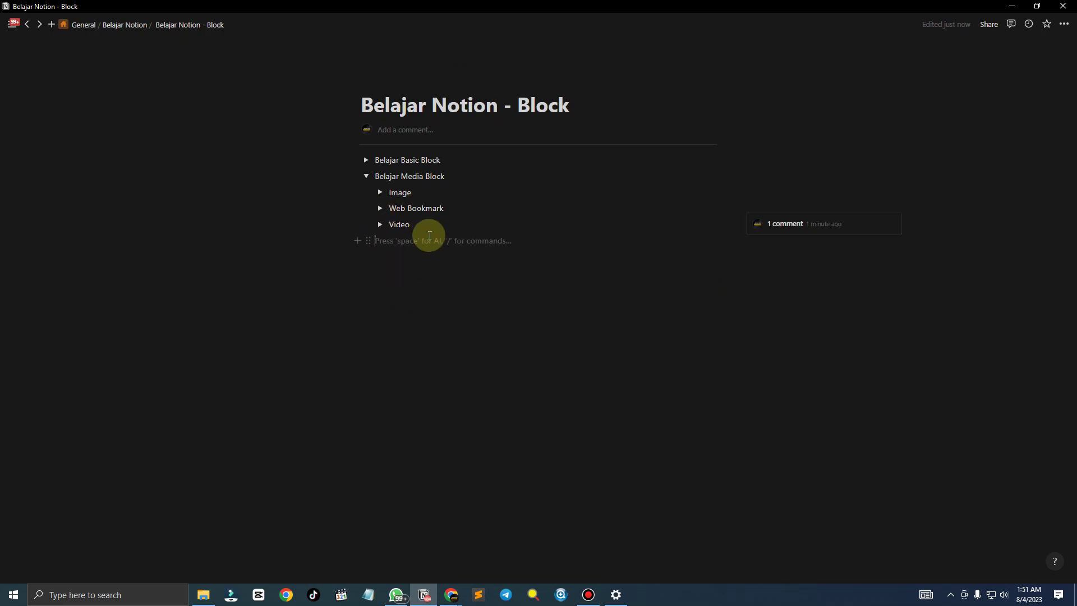
type("/")
scroll(430, 322, "down", 5)
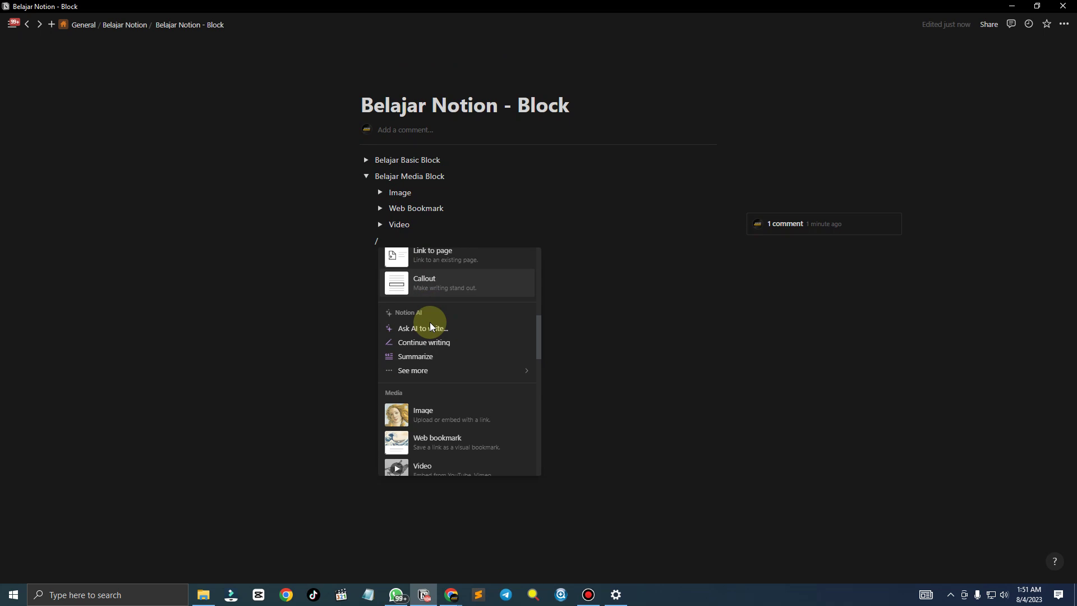
scroll(430, 322, "down", 4)
left_click(474, 290)
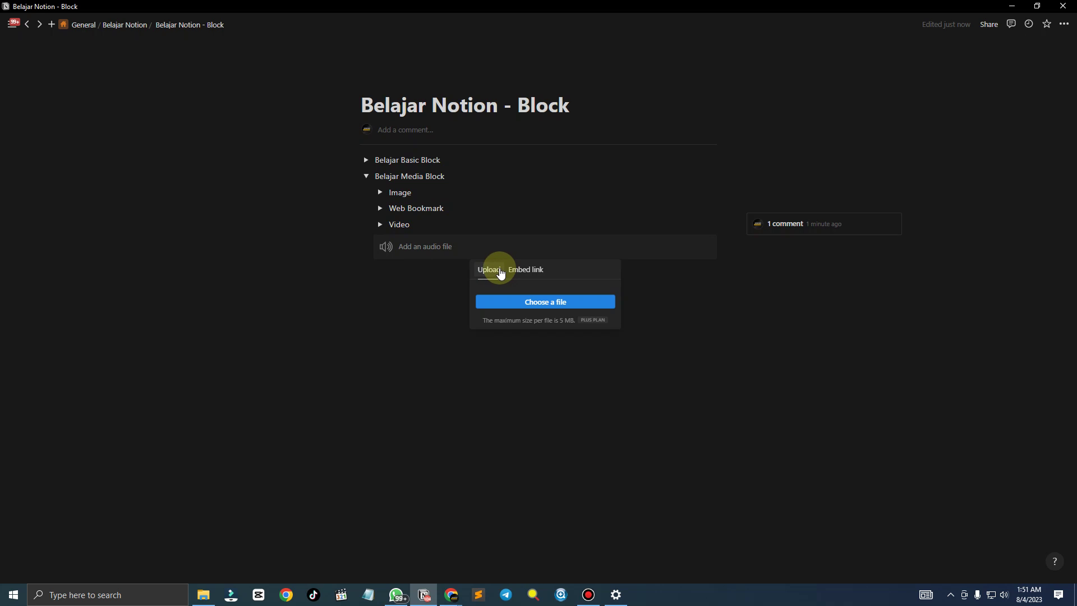
left_click(526, 270)
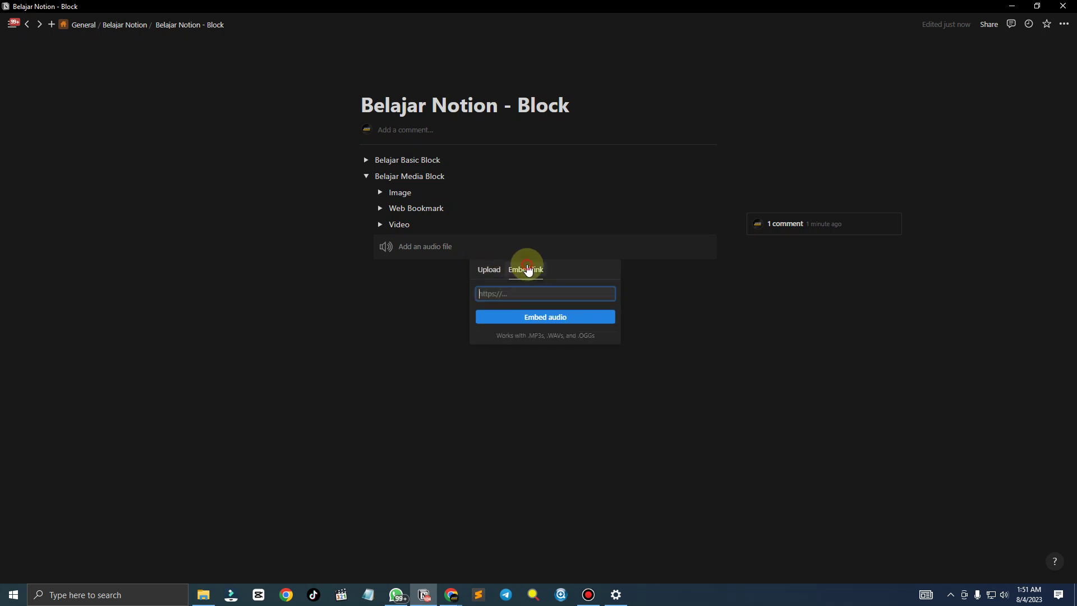
left_click(540, 285)
left_click(540, 290)
Add a toggle titled "Audio" above the empty audio block and move the block into it
left_click(386, 303)
key("Return")
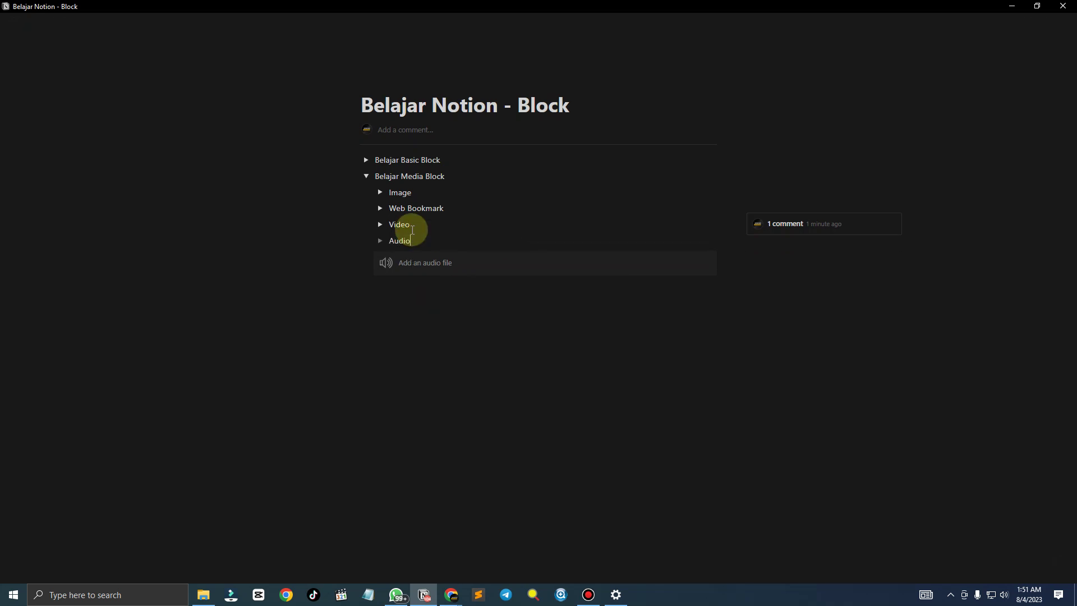
left_click_drag(368, 261, 410, 247)
Insert a code block below the Audio toggle containing <html> and </html> on separate lines
left_click(405, 255)
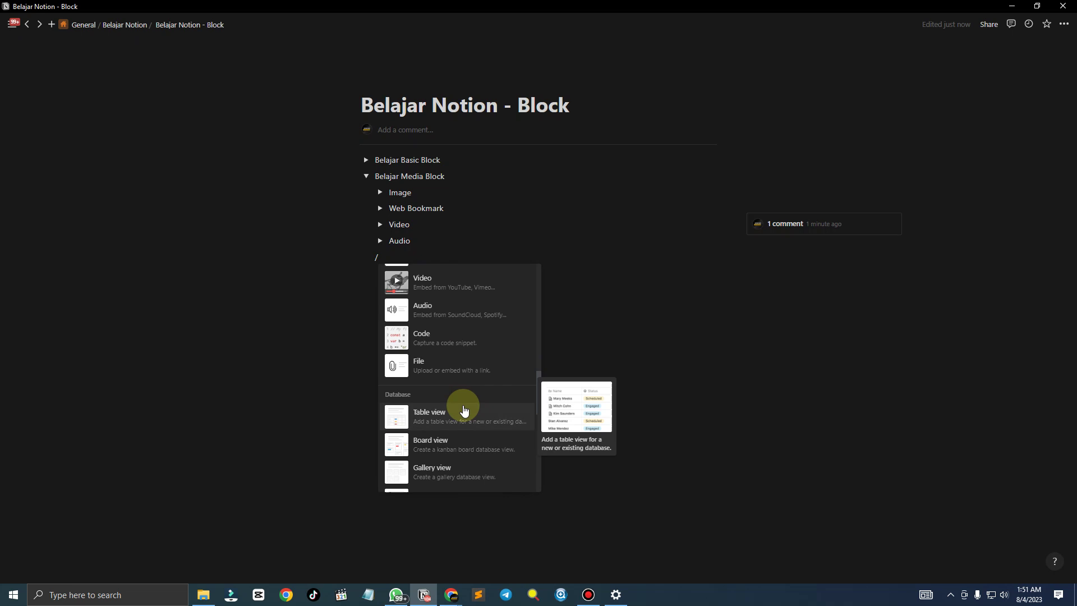
left_click(459, 349)
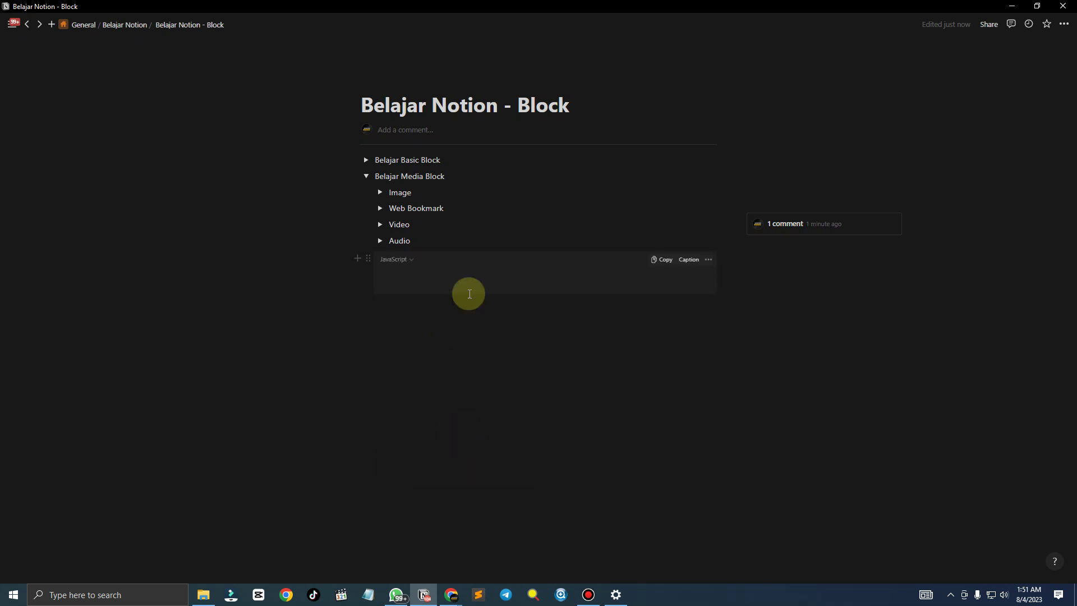
type("<html> ")
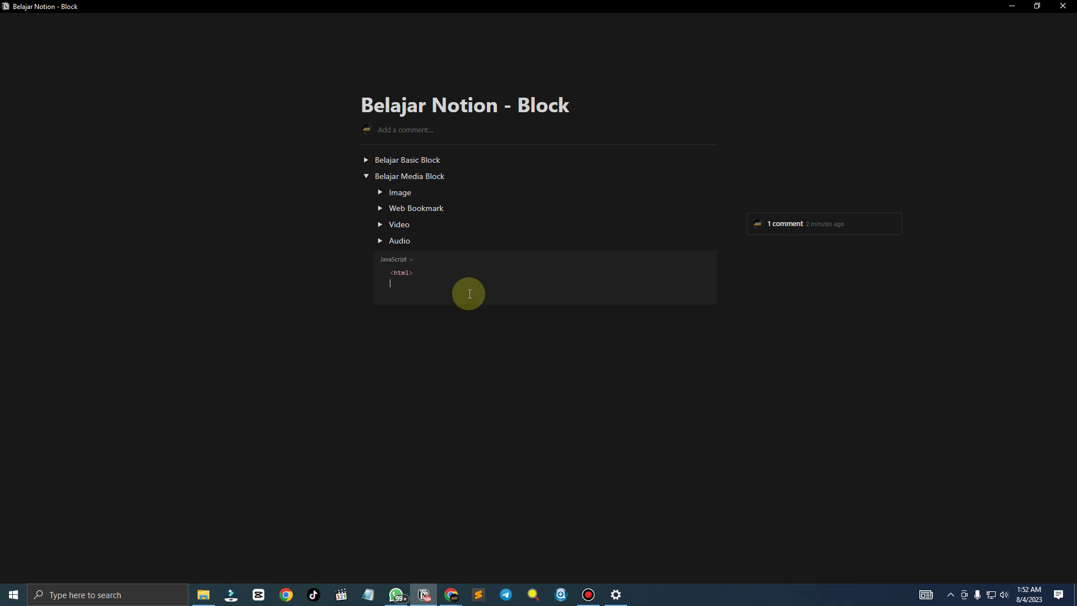
type("</html>")
key("Return")
Look through the languages available for the code block and set its language to Mermaid
left_click(406, 261)
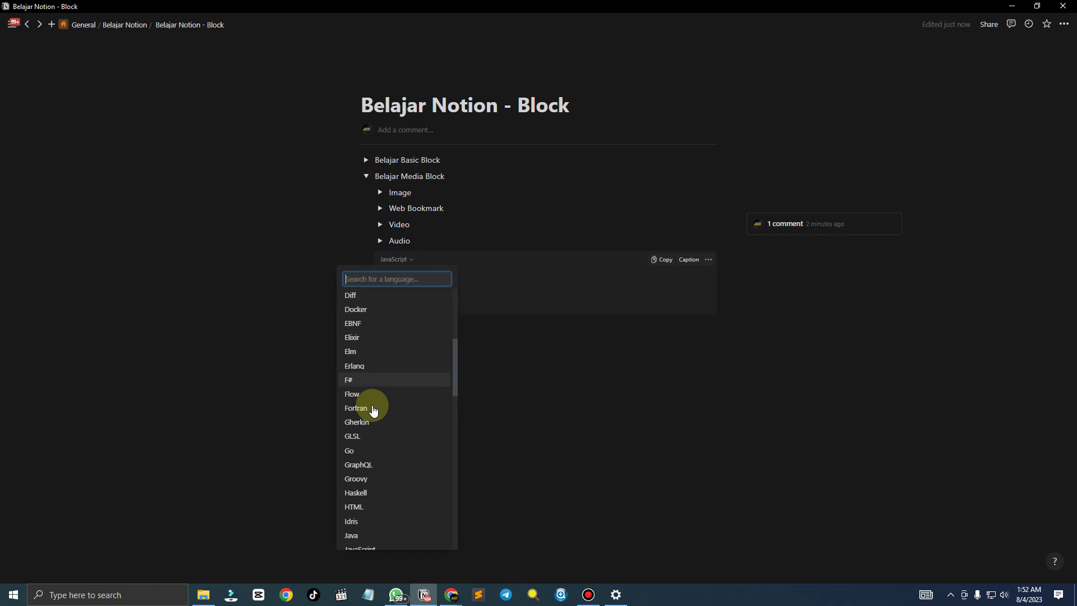
scroll(374, 412, "down", 2)
scroll(375, 415, "down", 2)
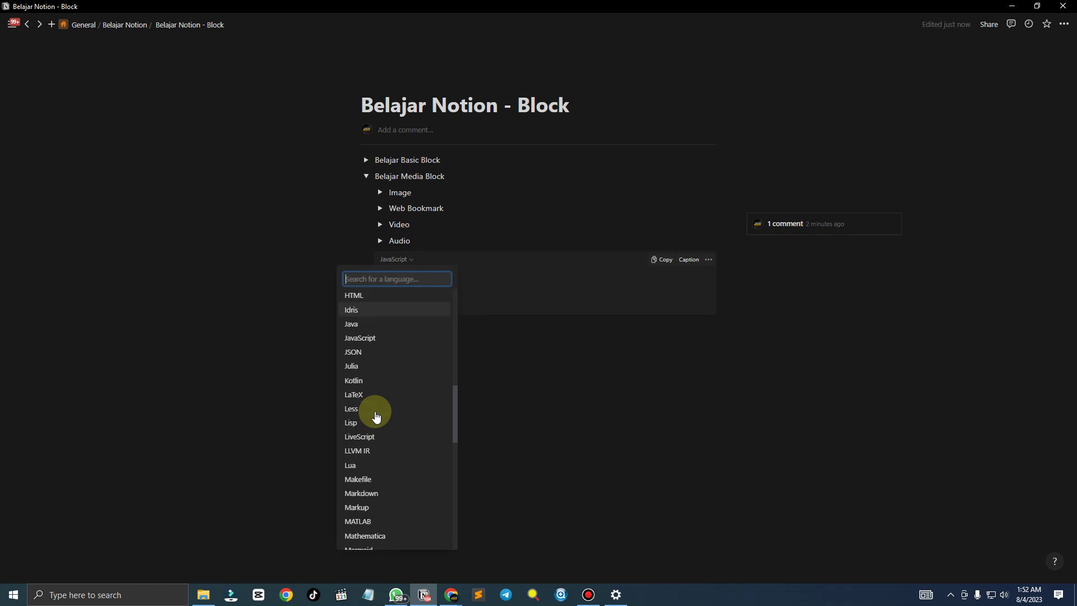
scroll(376, 415, "down", 3)
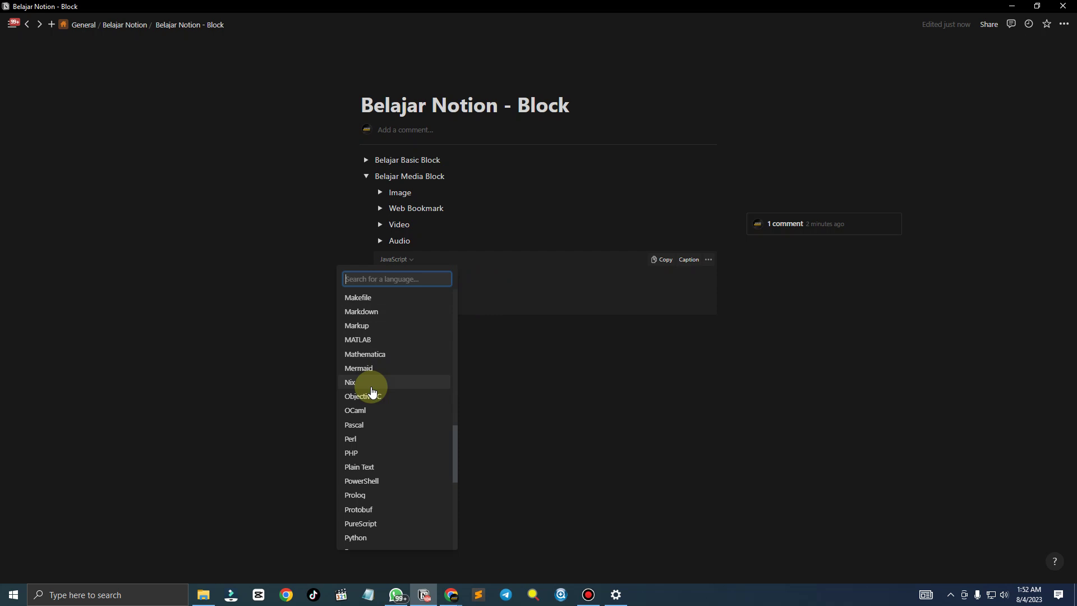
scroll(419, 439, "down", 4)
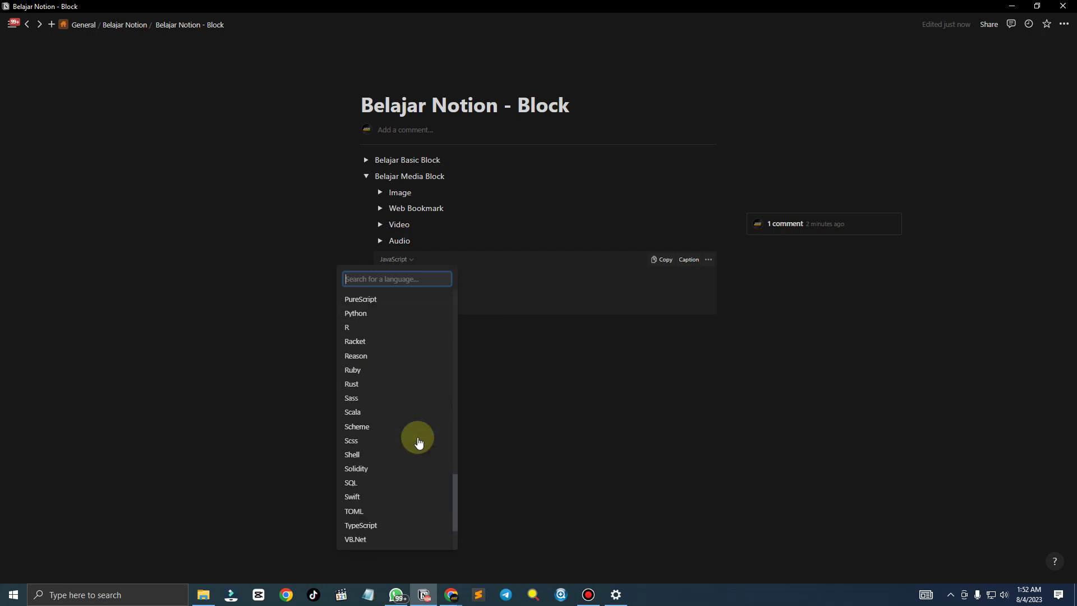
scroll(419, 442, "down", 2)
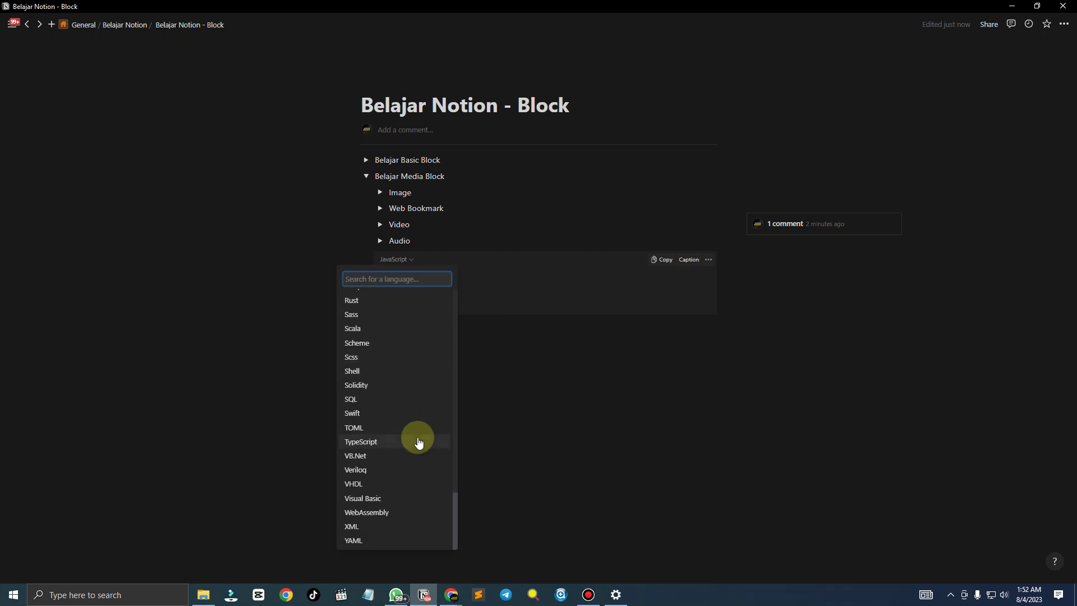
scroll(419, 442, "up", 7)
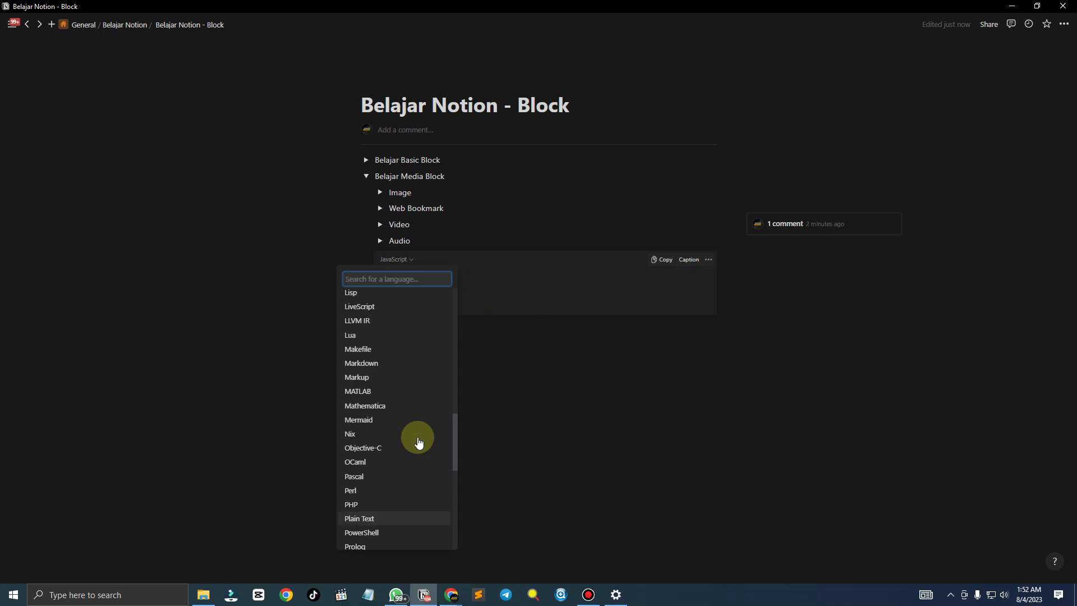
scroll(419, 442, "up", 1)
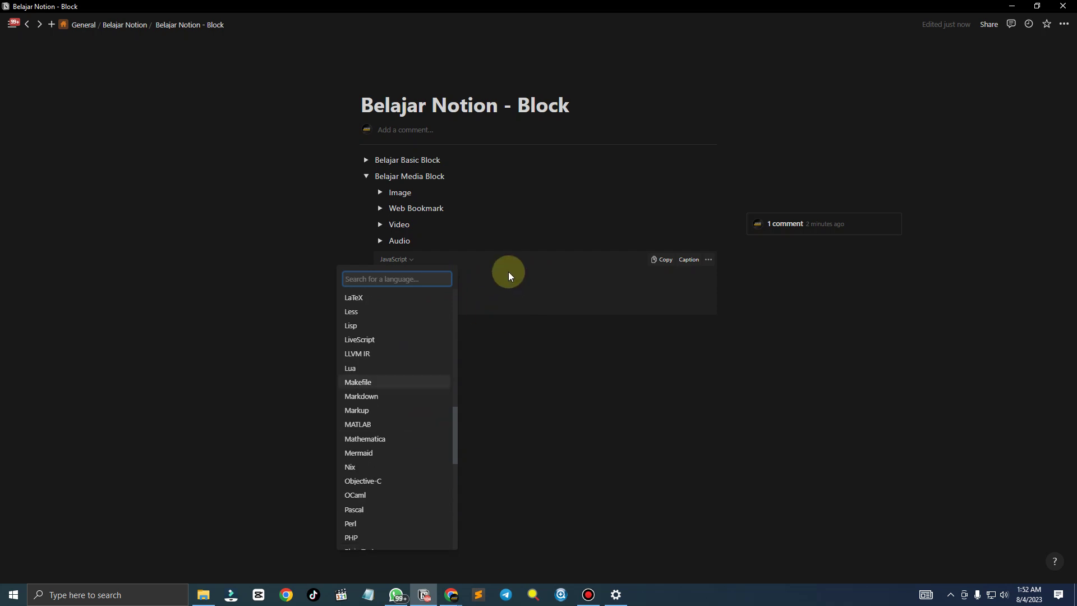
left_click(419, 451)
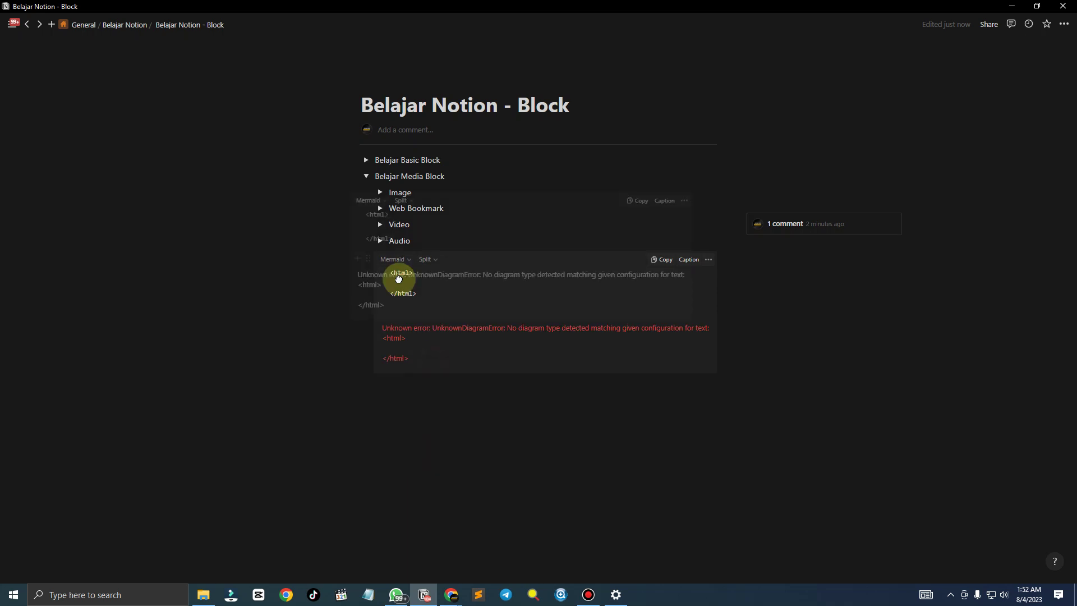
Try replacing the HTML tags in the Mermaid code block with "Media >", and clear that text
left_click_drag(392, 267, 439, 372)
key("BackSpace")
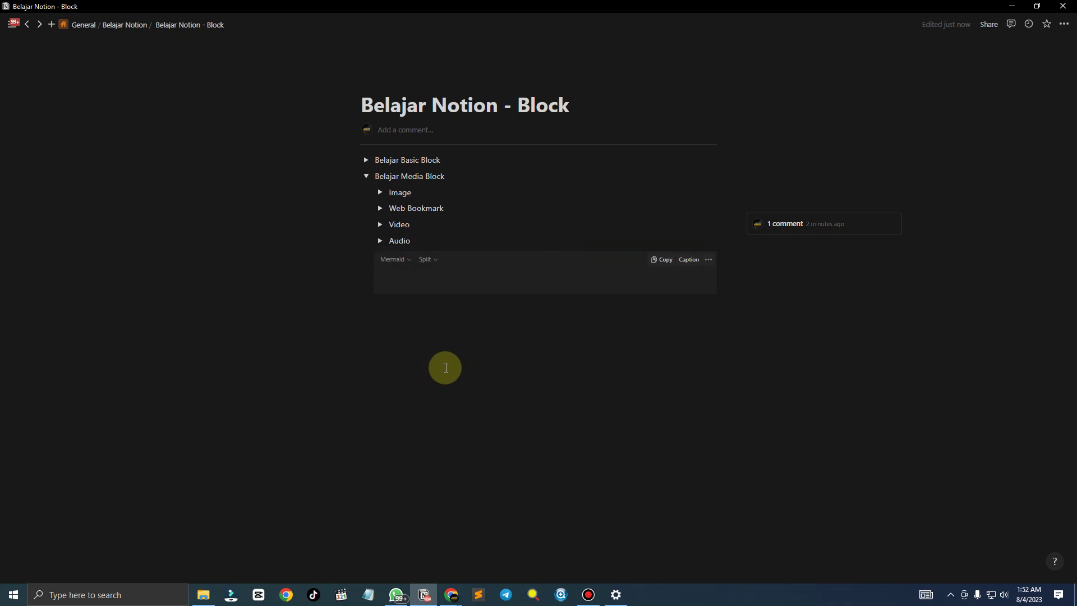
type("Media >")
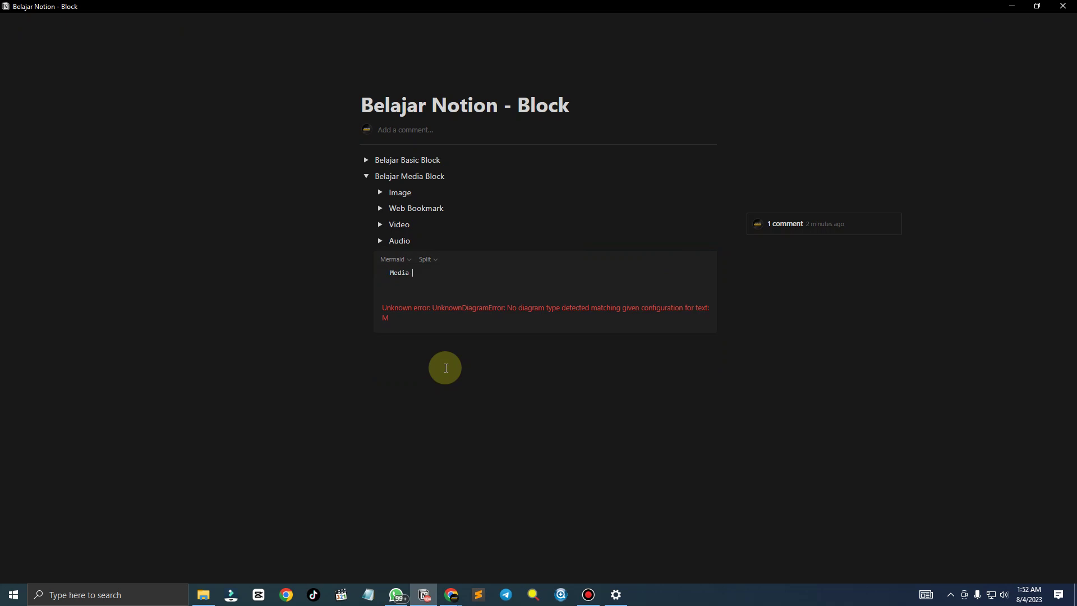
key("BackSpace")
key("BackSpace")
key("BackSpace")
key("BackSpace")
key("BackSpace")
key("BackSpace")
key("BackSpace")
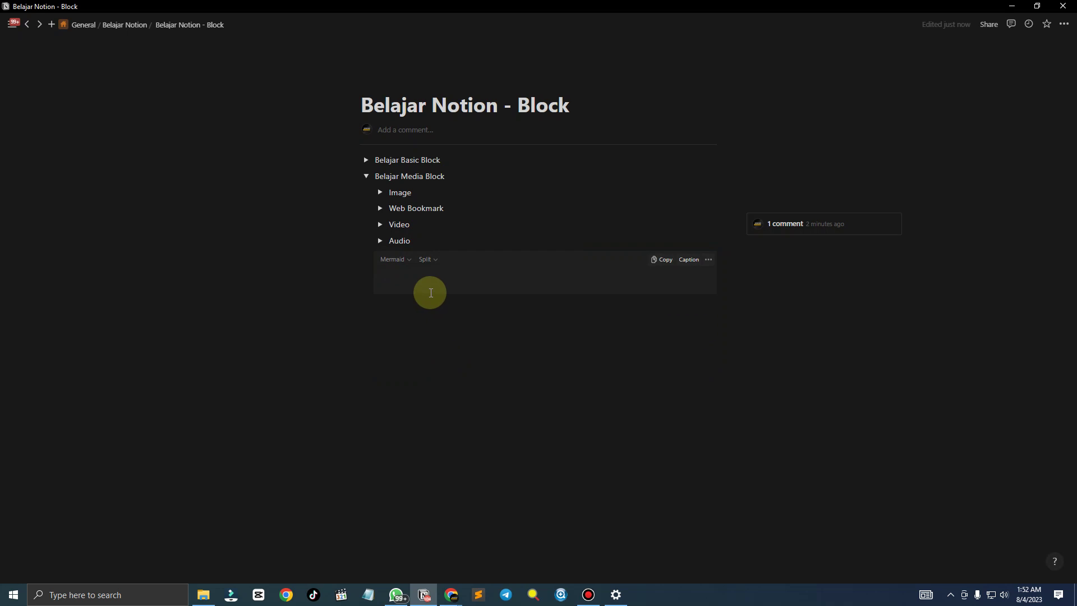
Try HTML as the empty code block's language, and undo the recent edits back to the <html> and </html> lines
left_click(402, 266)
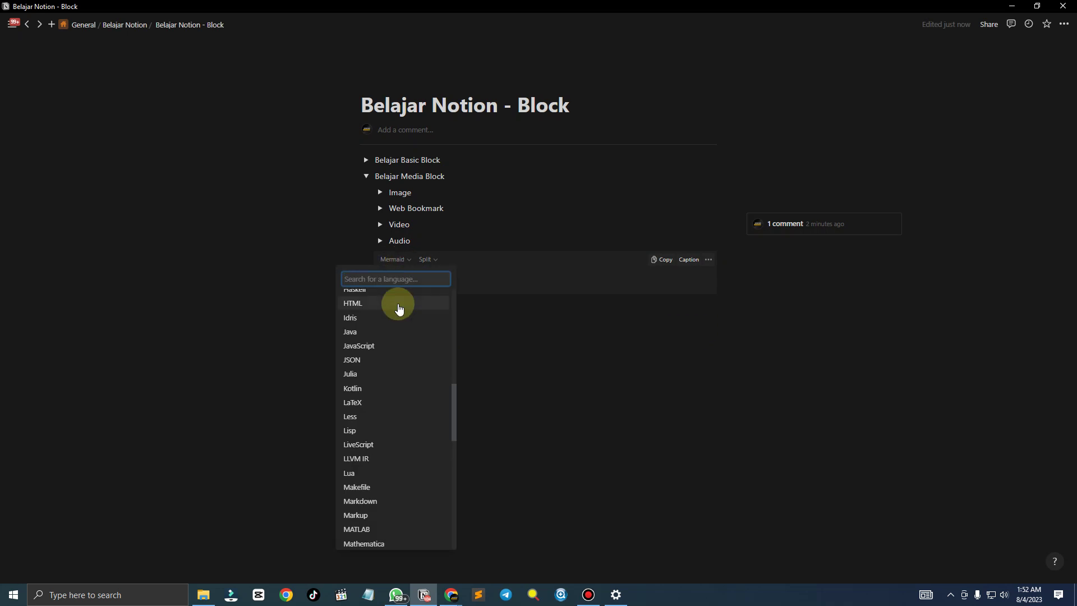
left_click(396, 301)
left_click(434, 283)
key("ctrl+z")
key("ctrl+z")
key("ctrl+z")
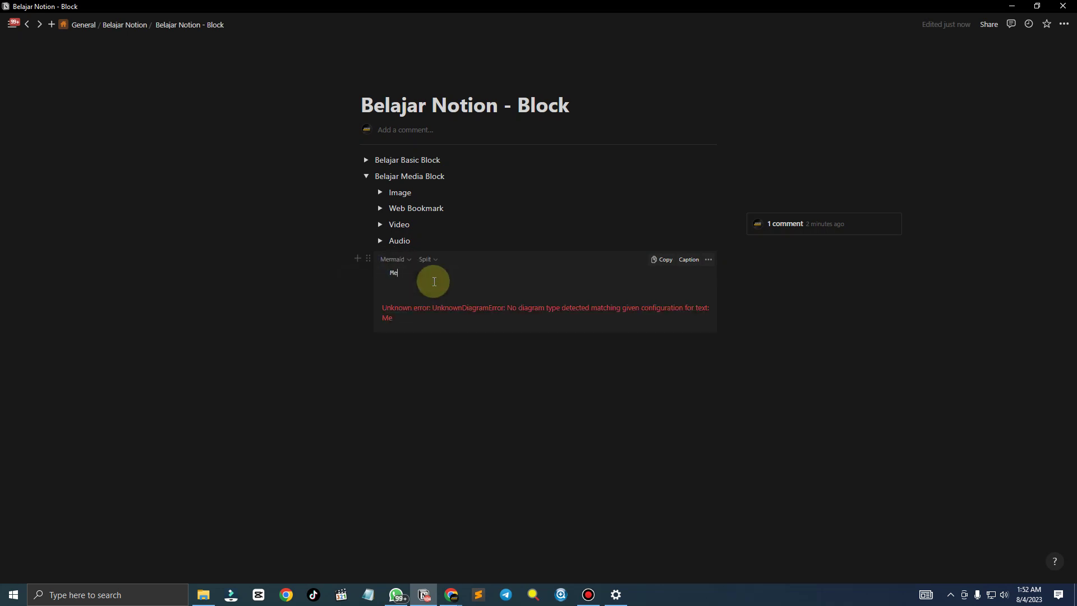
key("ctrl+z")
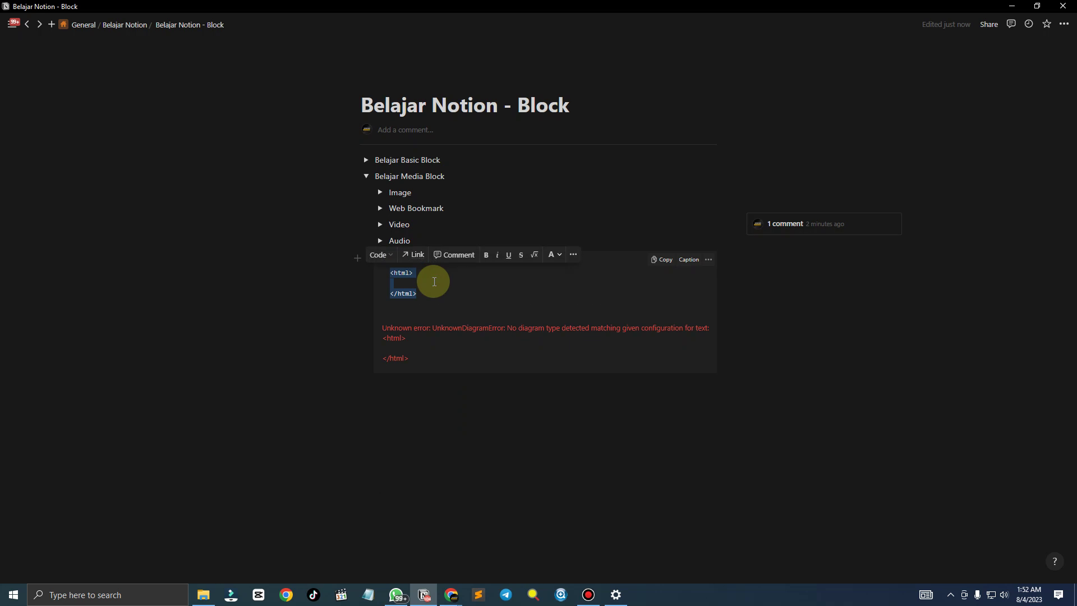
left_click(435, 292)
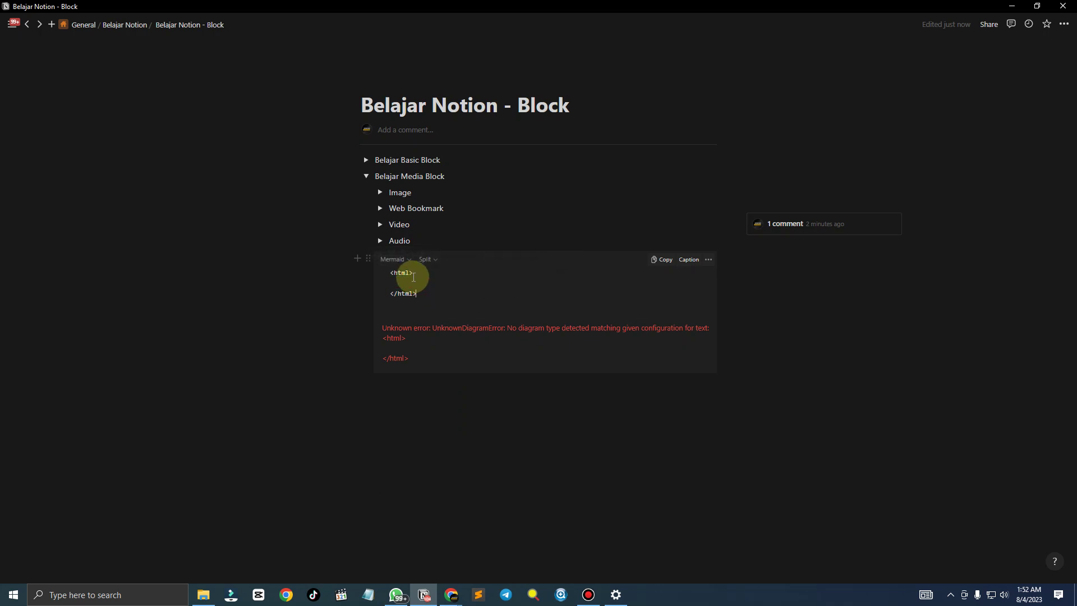
Set the language of the code block containing the <html> tags to HTML
left_click(395, 259)
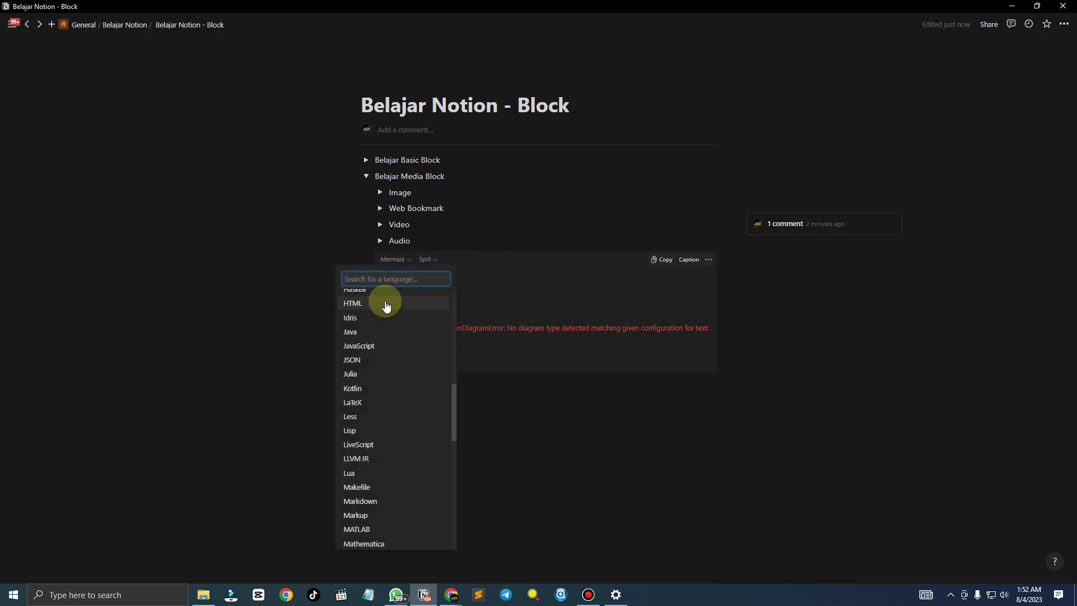
left_click(385, 303)
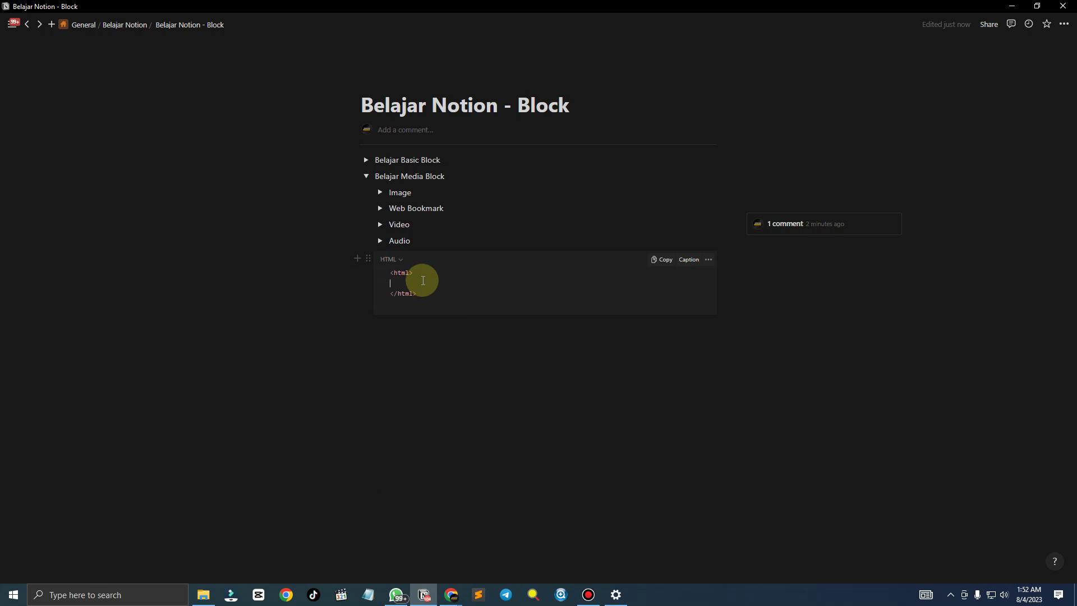
left_click(397, 279)
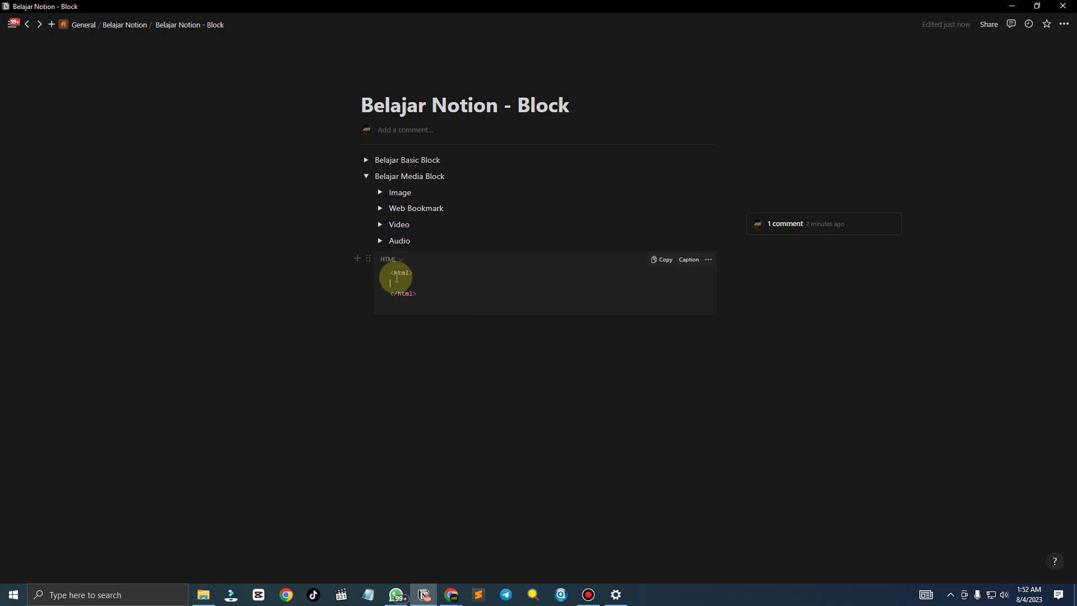
Add a toggle titled "Code" below the Audio toggle and move the code block into it
left_click(420, 238)
key("Return")
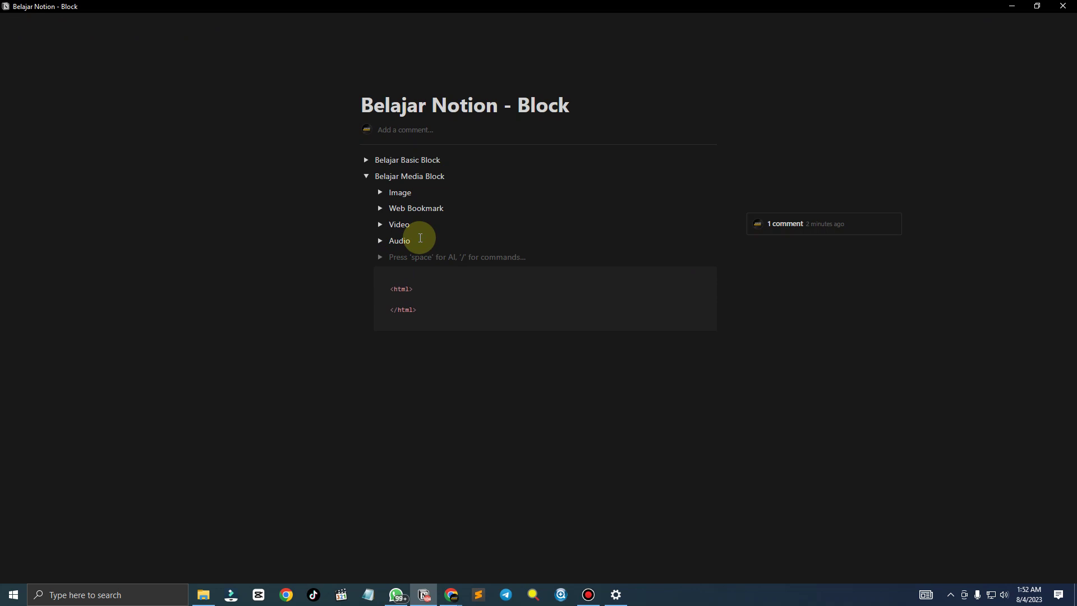
type("Code")
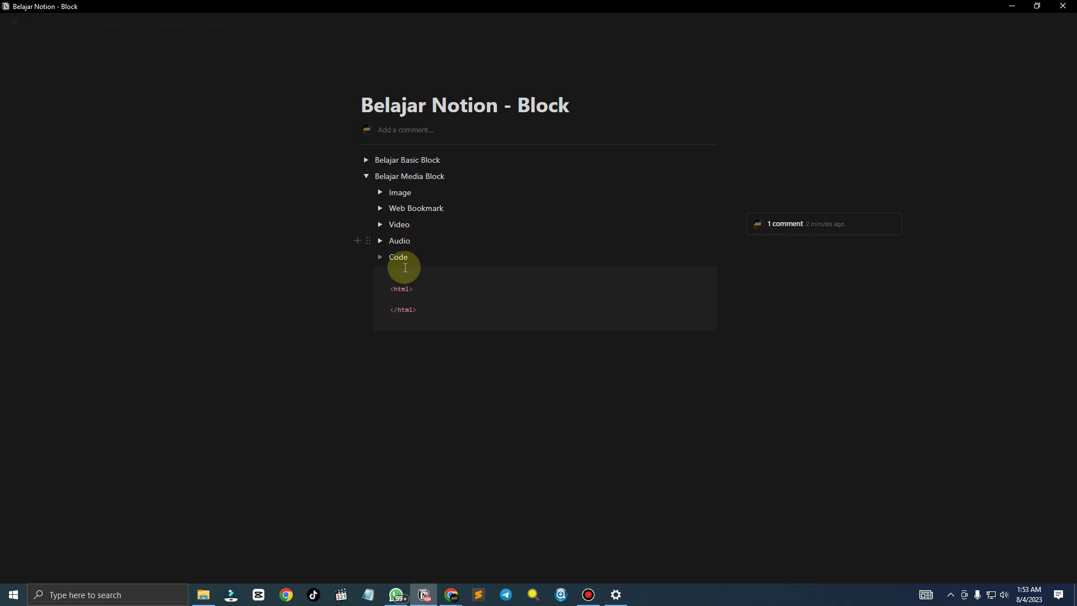
left_click_drag(363, 275, 399, 258)
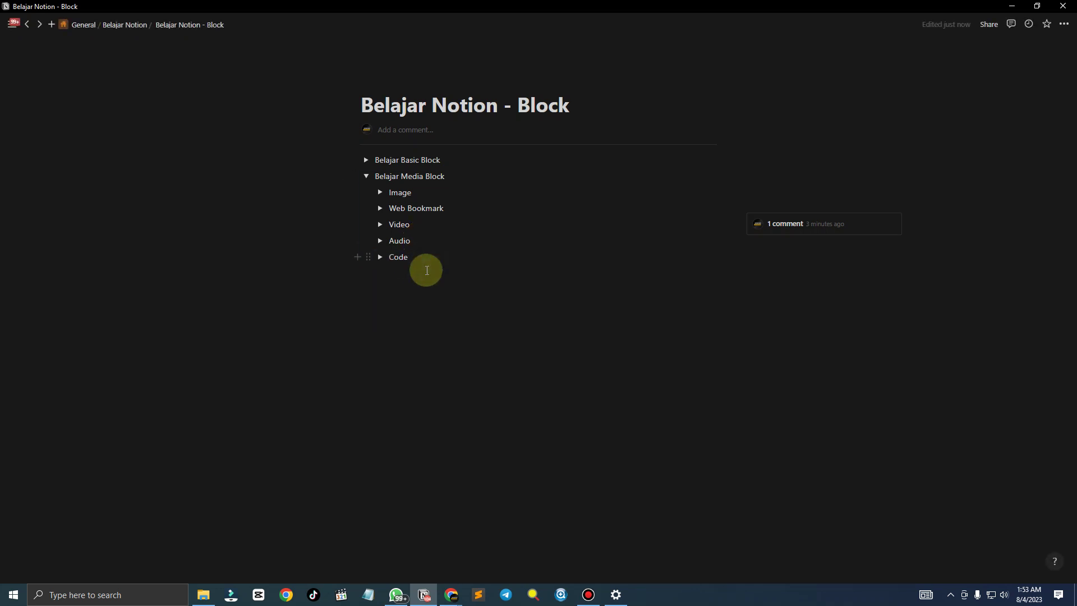
Insert a file block below the Code toggle and show its embed link and upload options
left_click(426, 271)
type("/")
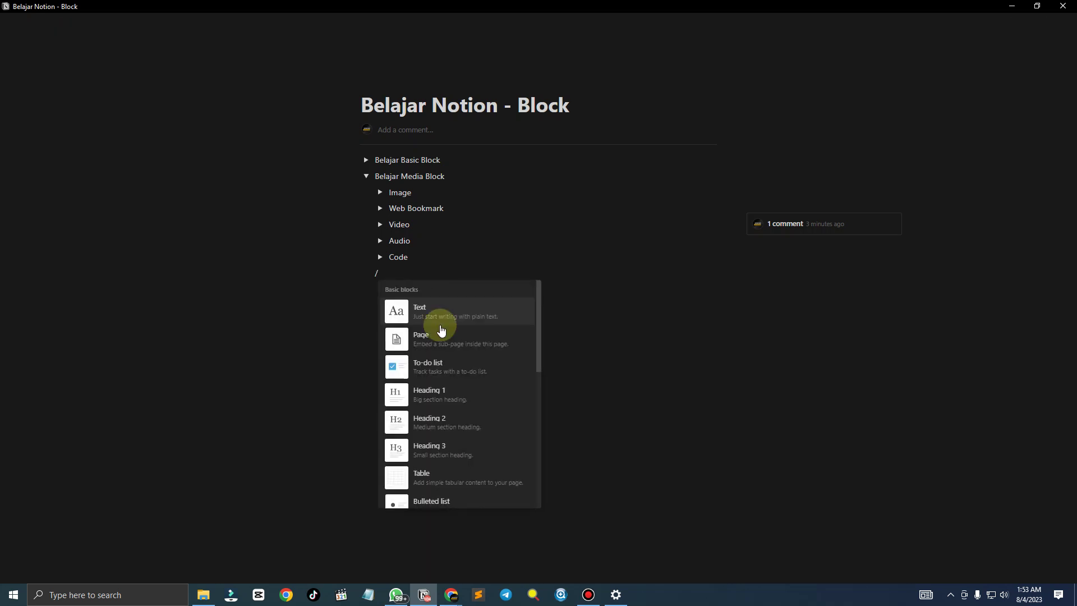
scroll(440, 330, "down", 10)
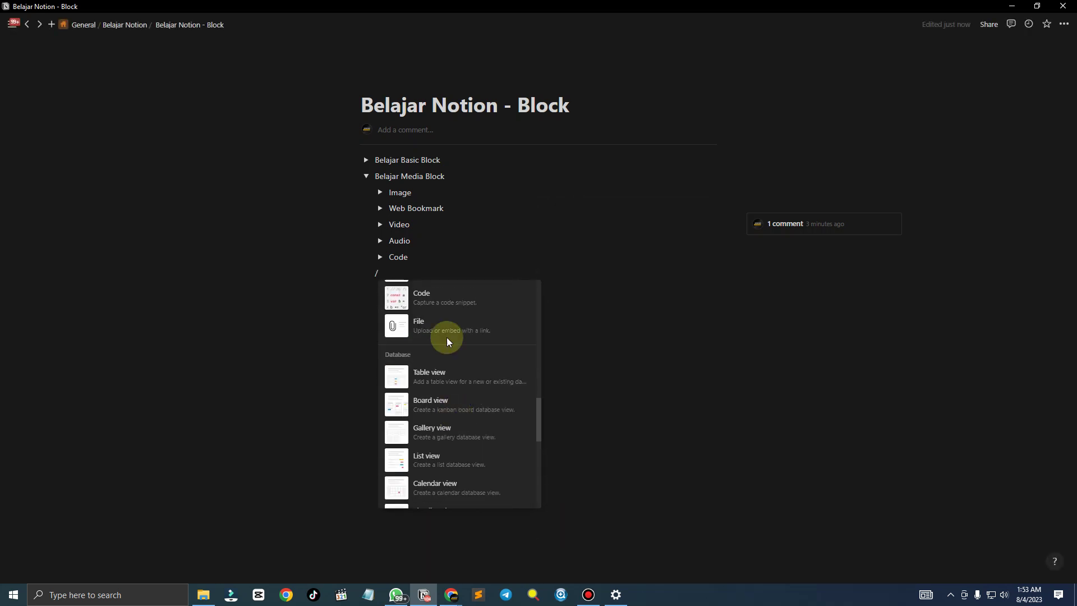
left_click(443, 324)
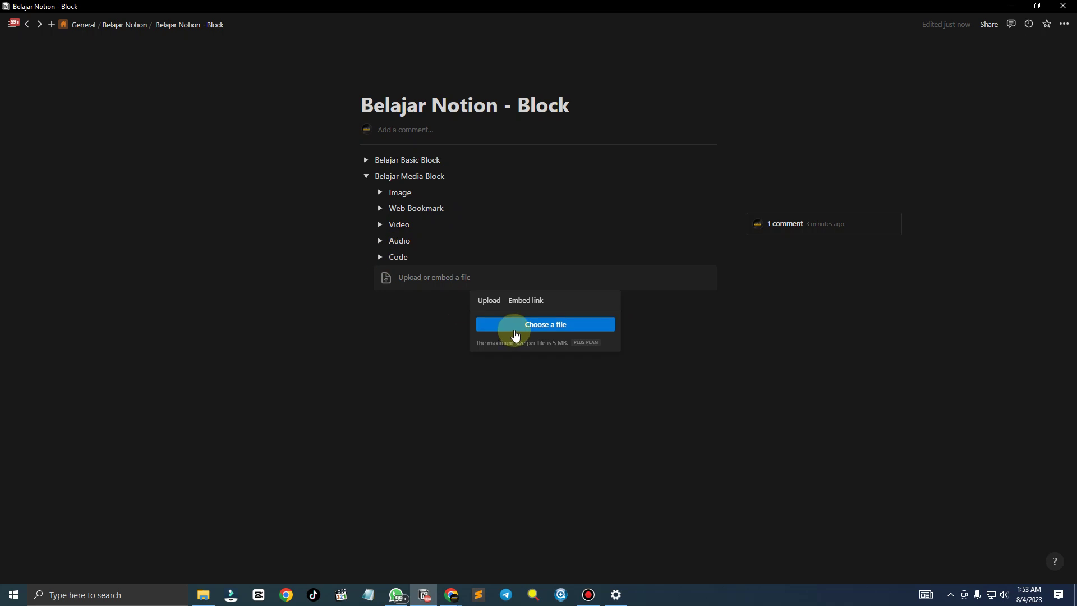
left_click(521, 302)
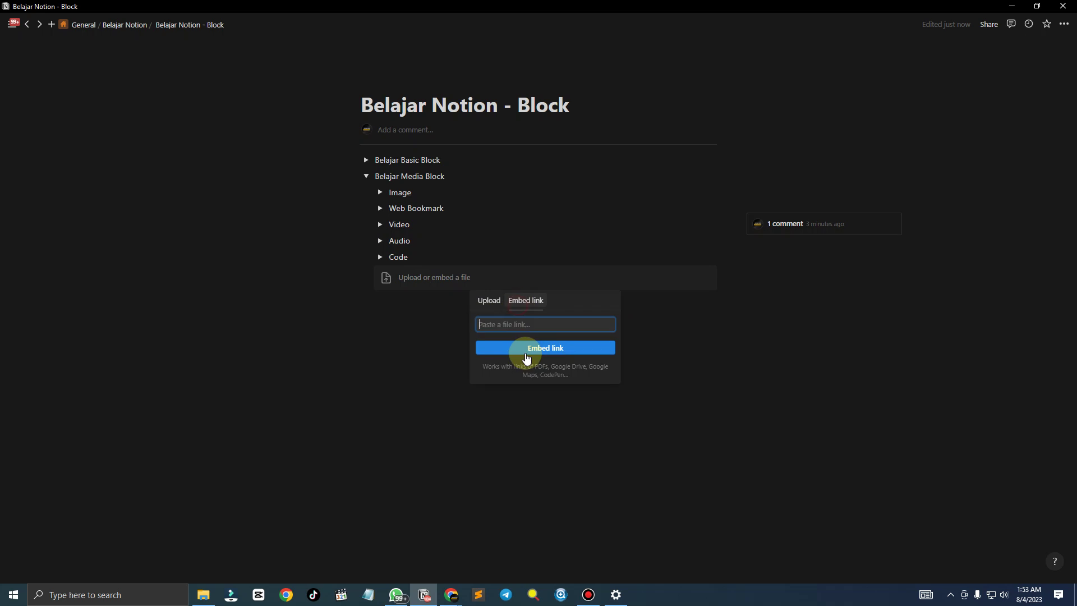
left_click(497, 302)
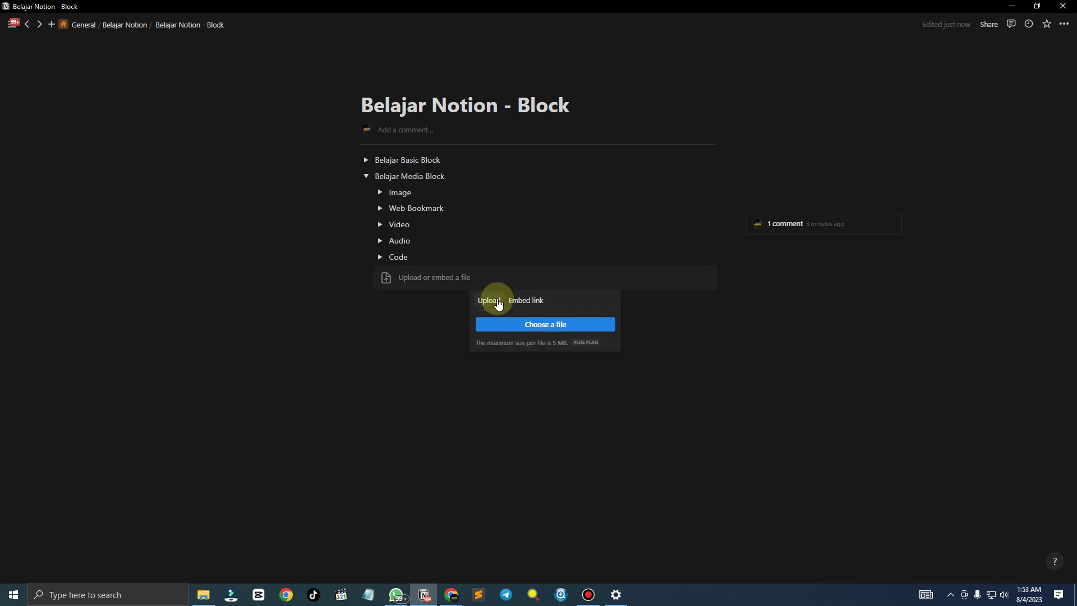